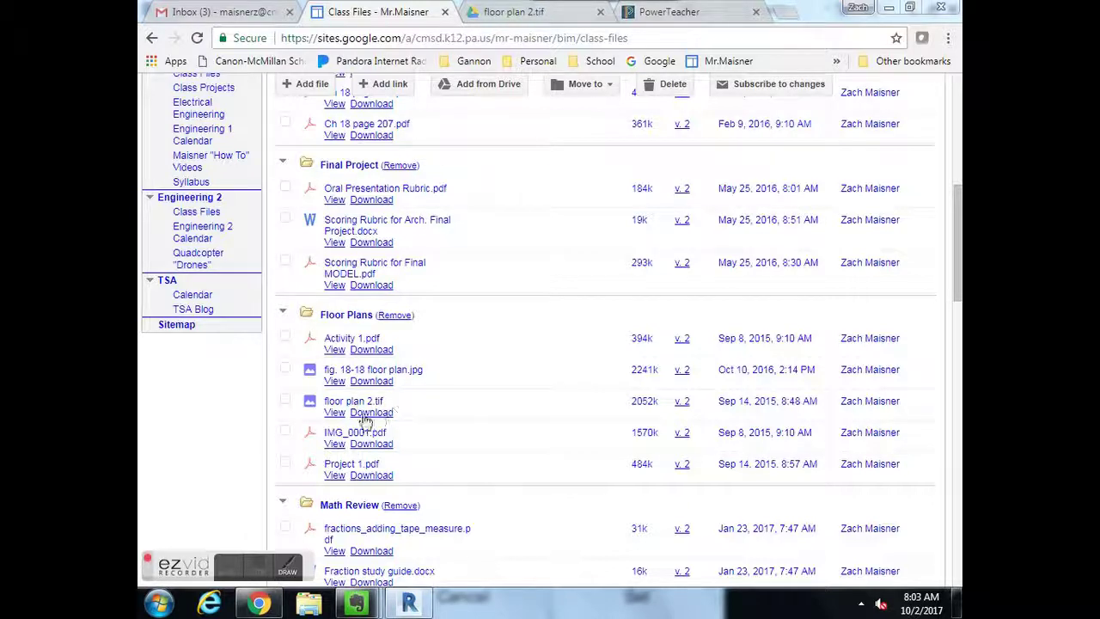
View the floor plan 2.tif drawing from the Floor Plans class files in its viewer tab
left_click(514, 12)
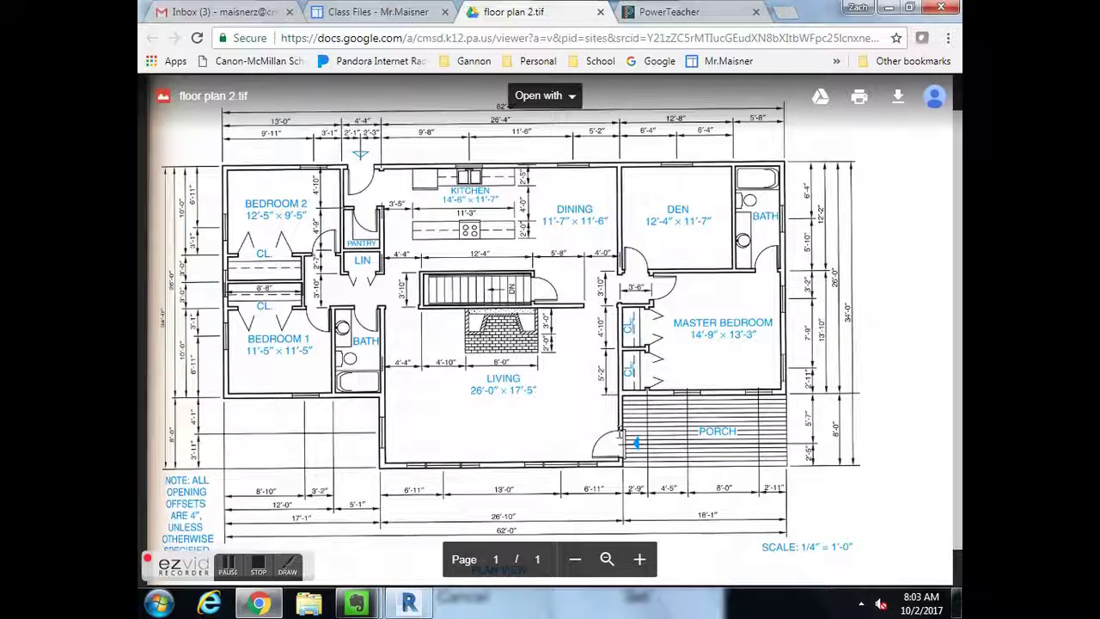
Create a new Revit project from the Residential-Default.rte template
left_click(409, 601)
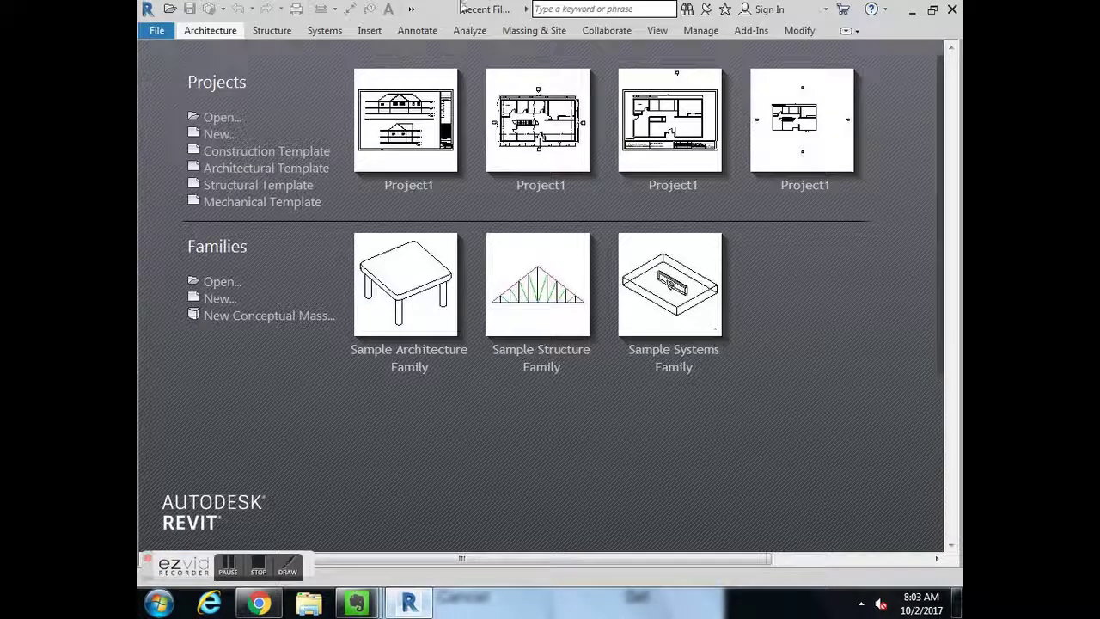
left_click(220, 136)
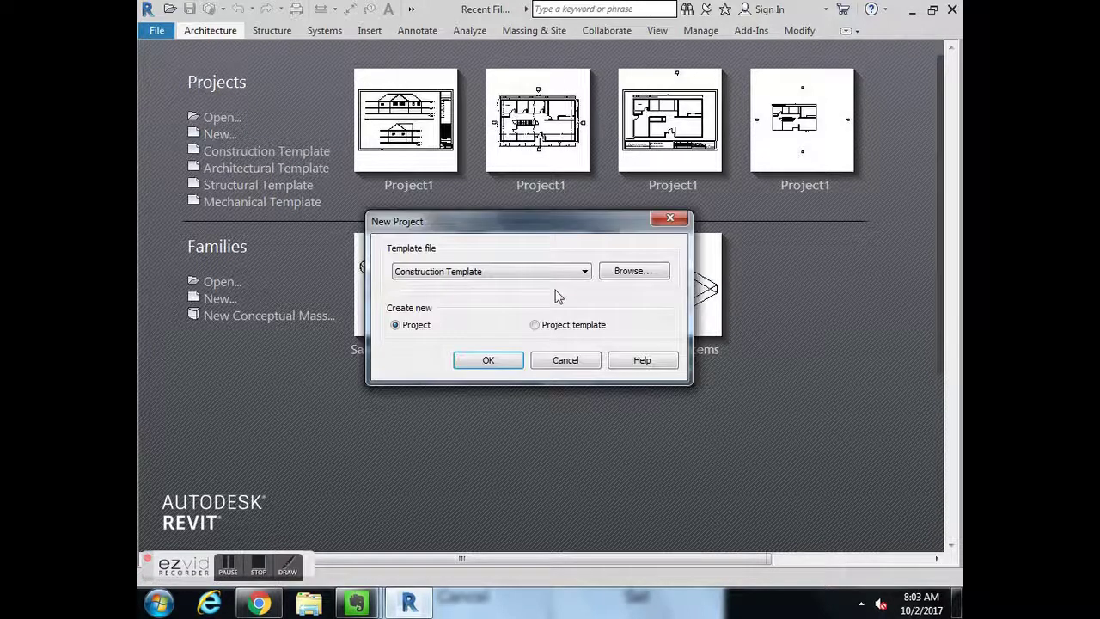
left_click(639, 272)
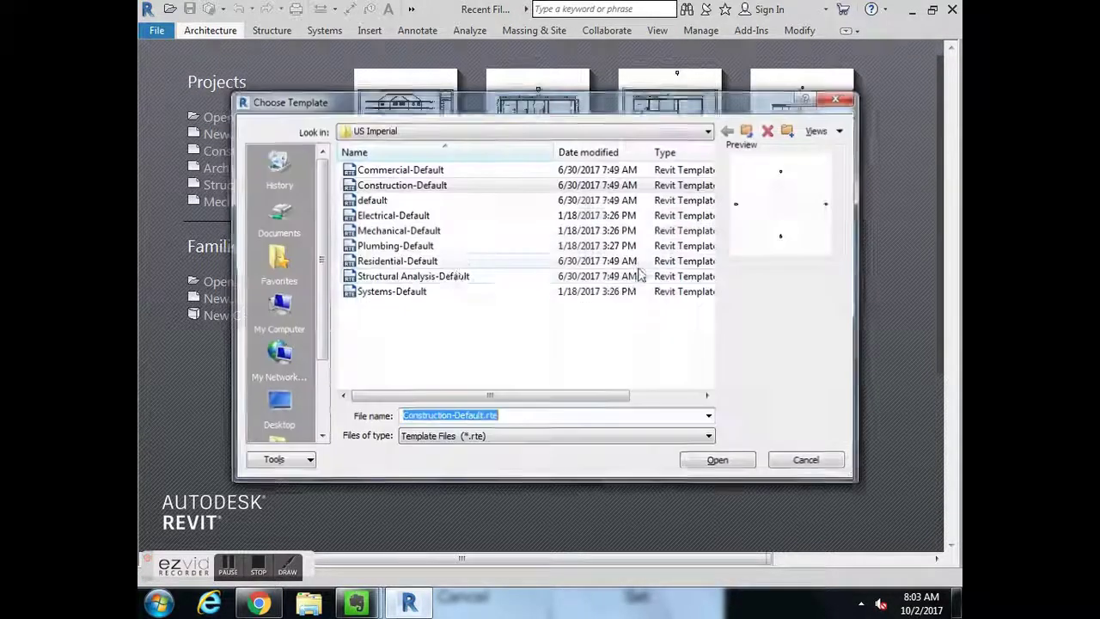
left_click(403, 264)
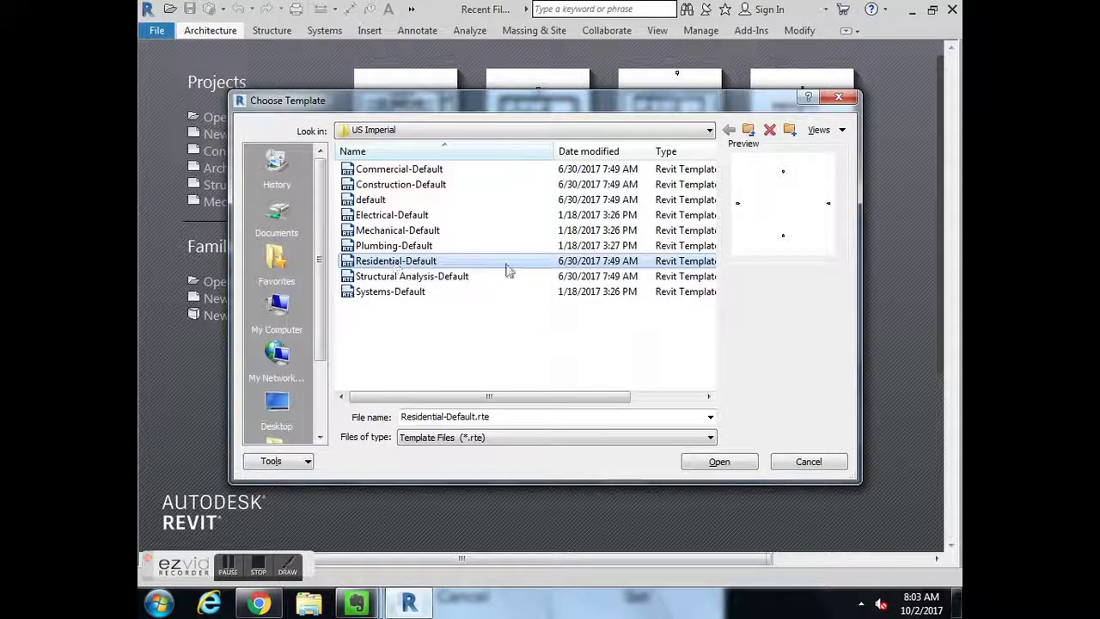
left_click(726, 464)
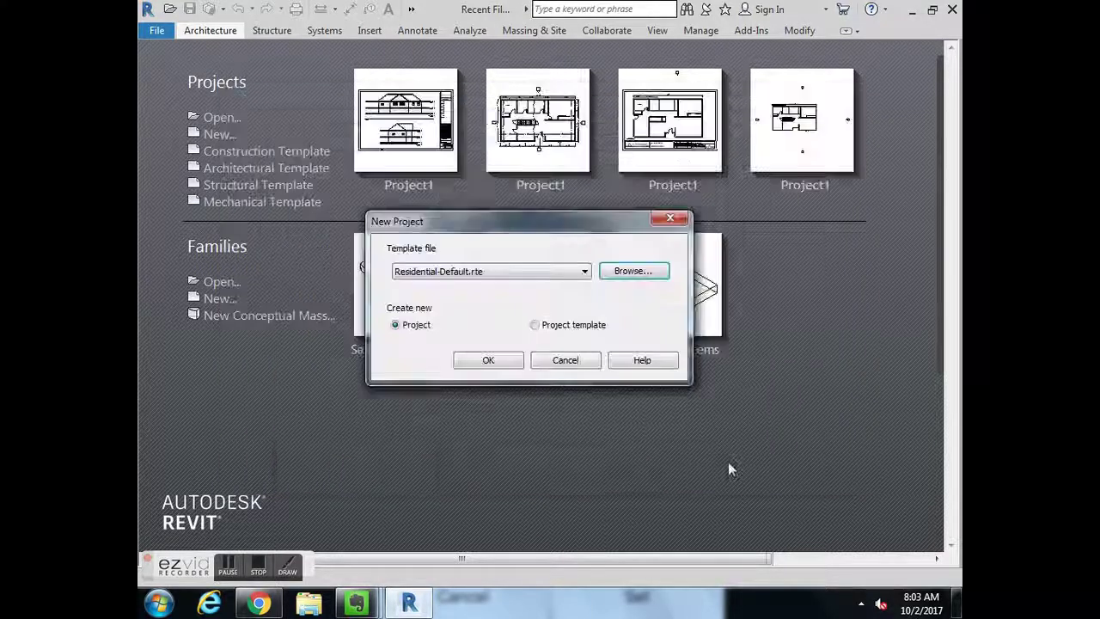
left_click(496, 359)
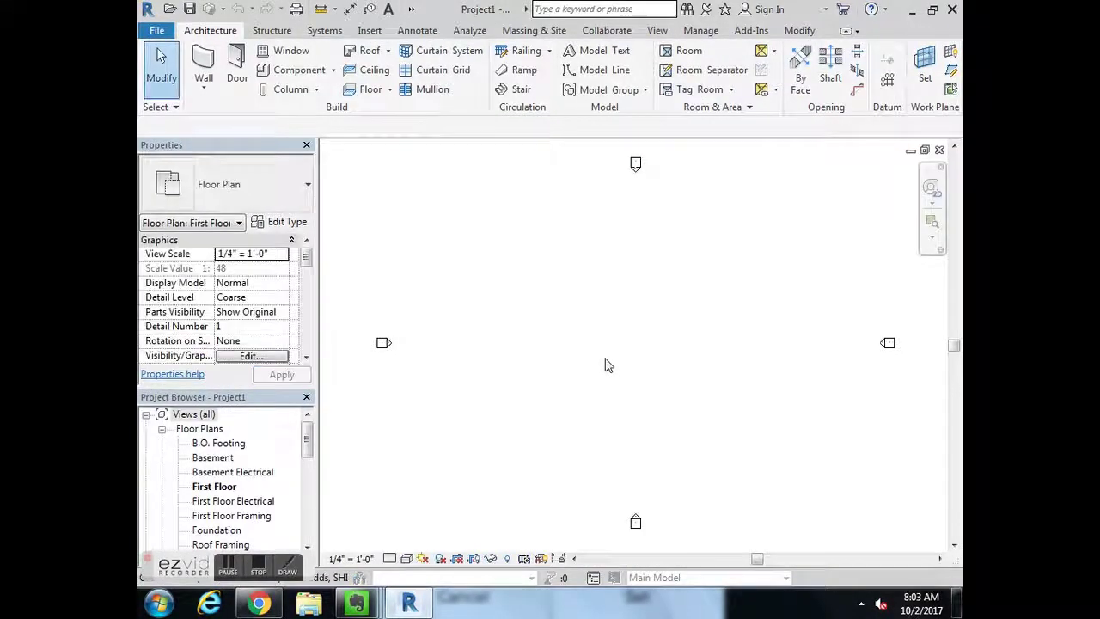
Save the project as a new file, browsing to the REVIT - class drawings\Period 1 folder
left_click(157, 31)
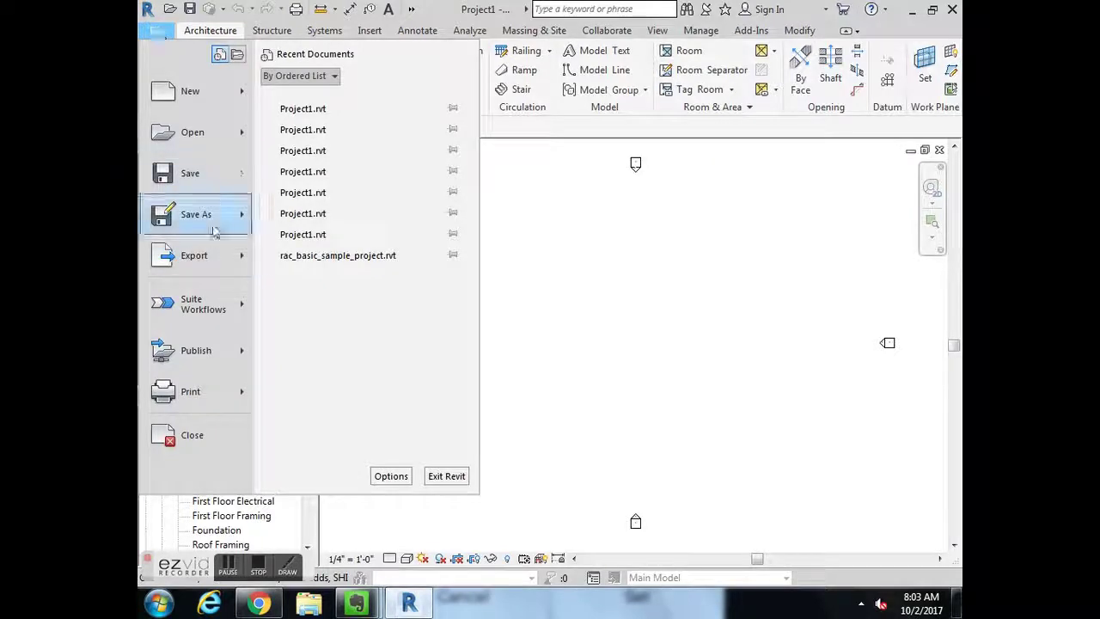
mouse_move(213, 222)
left_click(310, 116)
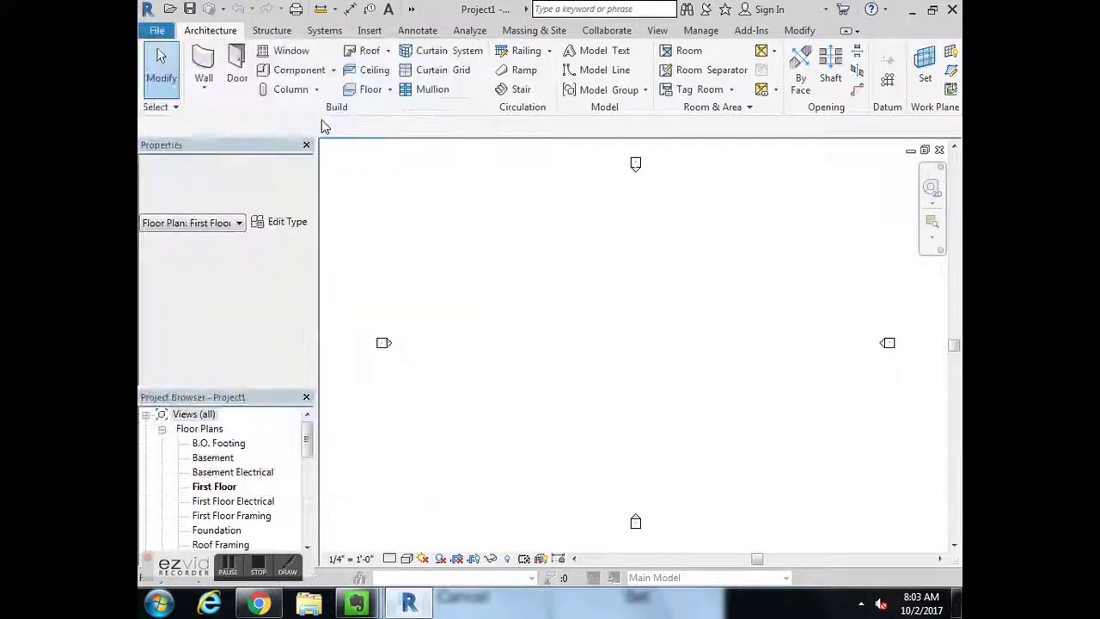
left_click(456, 416)
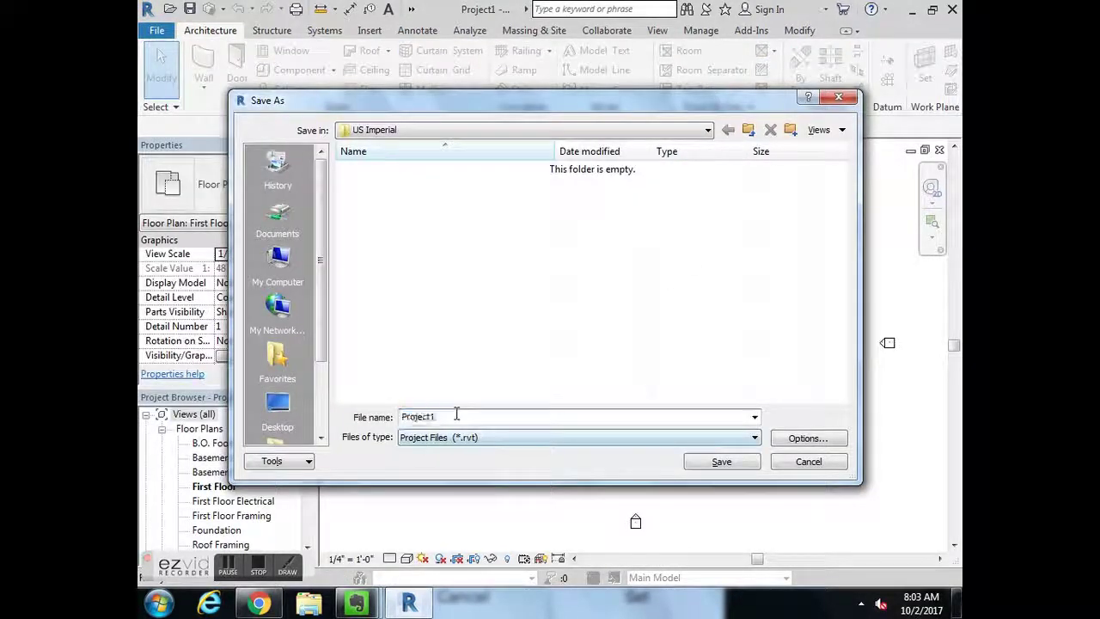
left_click(507, 134)
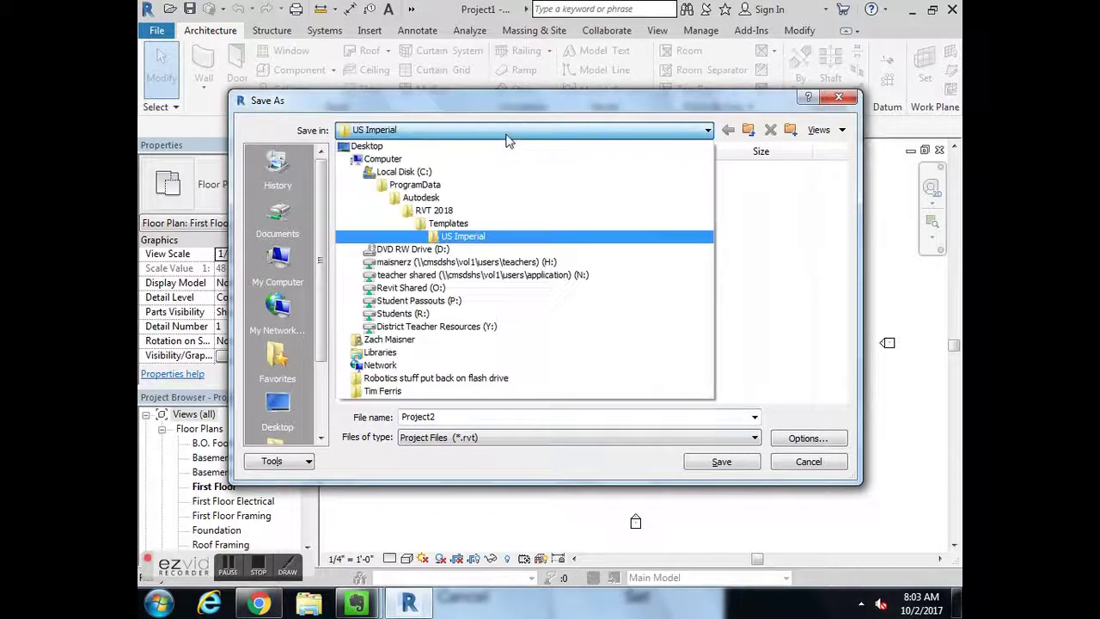
left_click(515, 261)
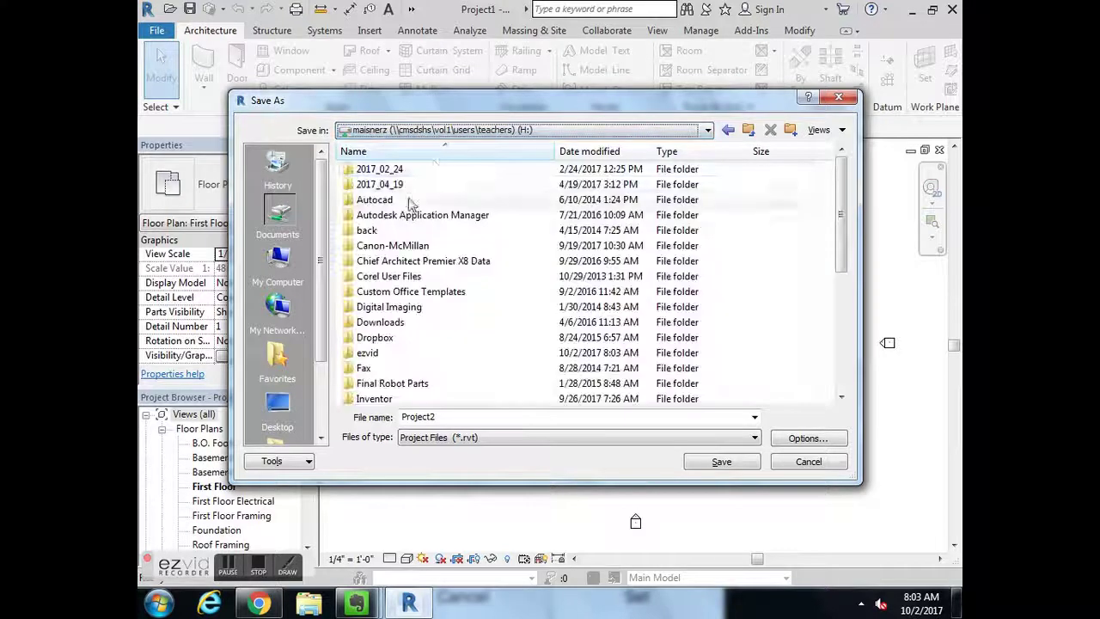
double_click(432, 247)
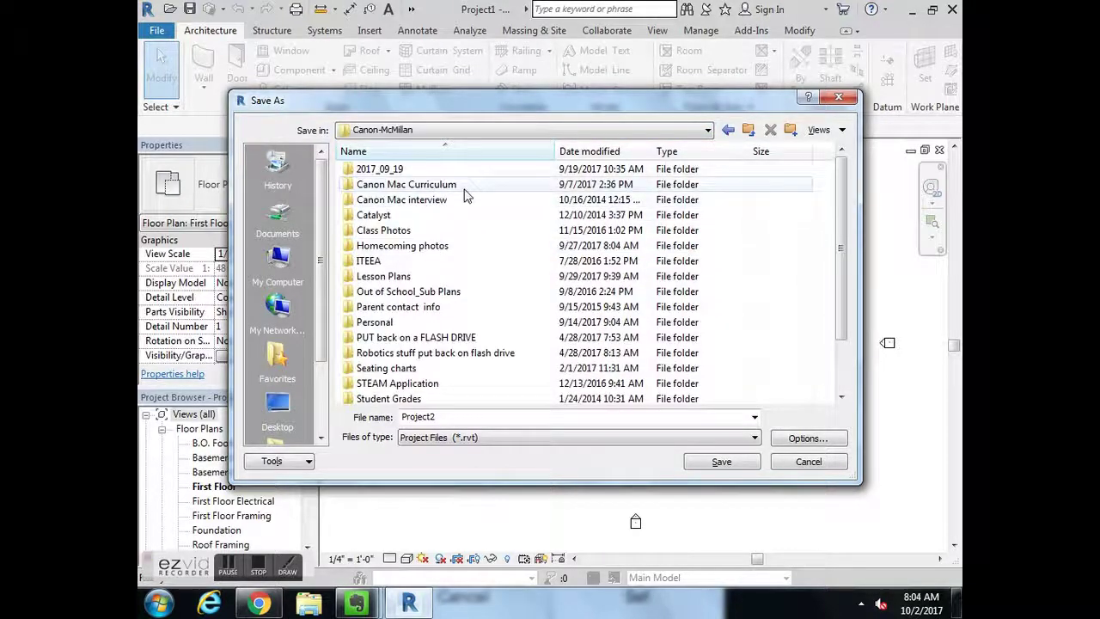
double_click(430, 185)
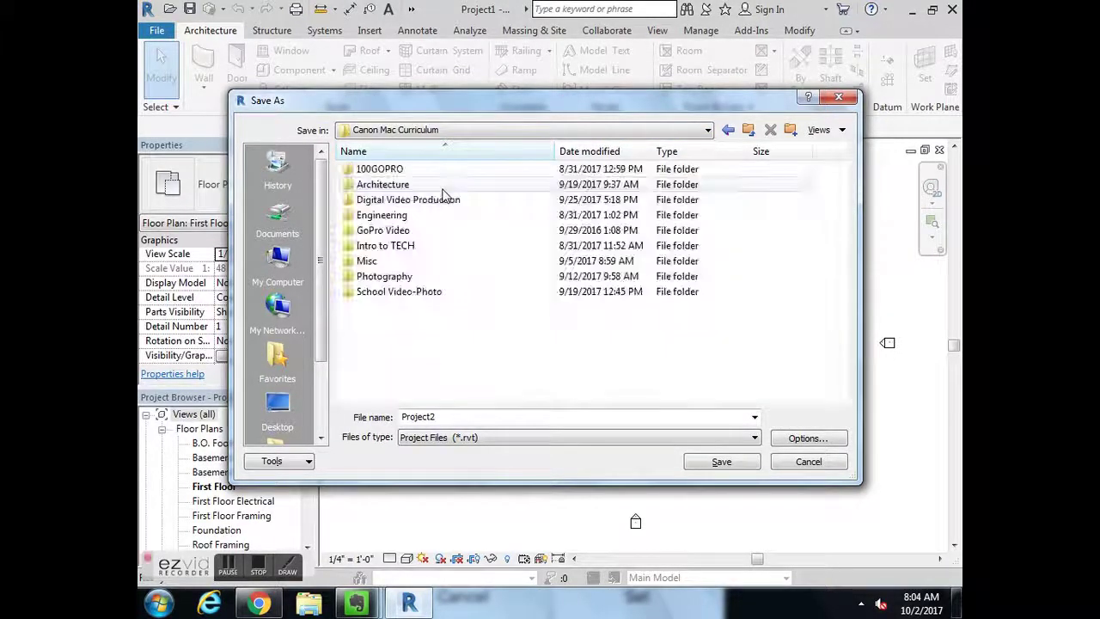
double_click(418, 365)
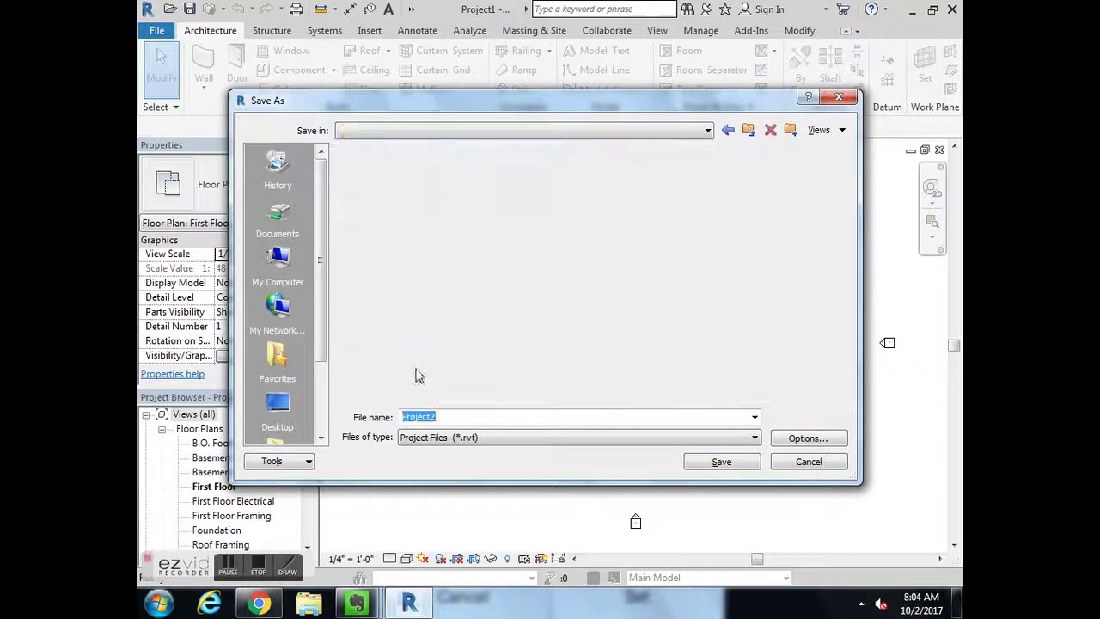
double_click(385, 204)
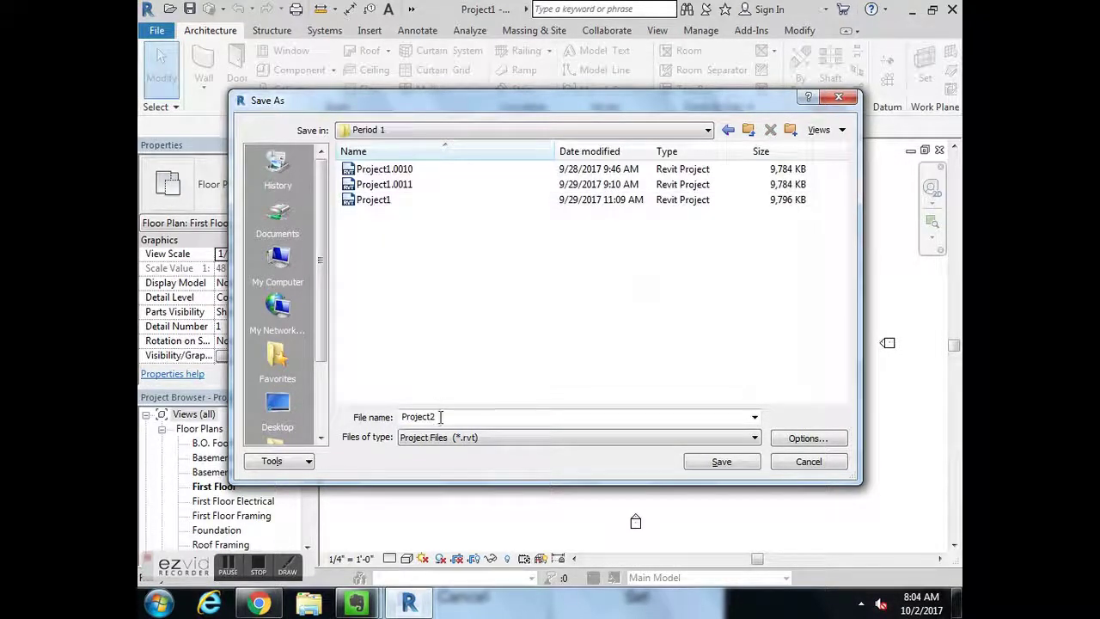
Limit maximum backups to 1 and save the project as Project2
left_click(807, 439)
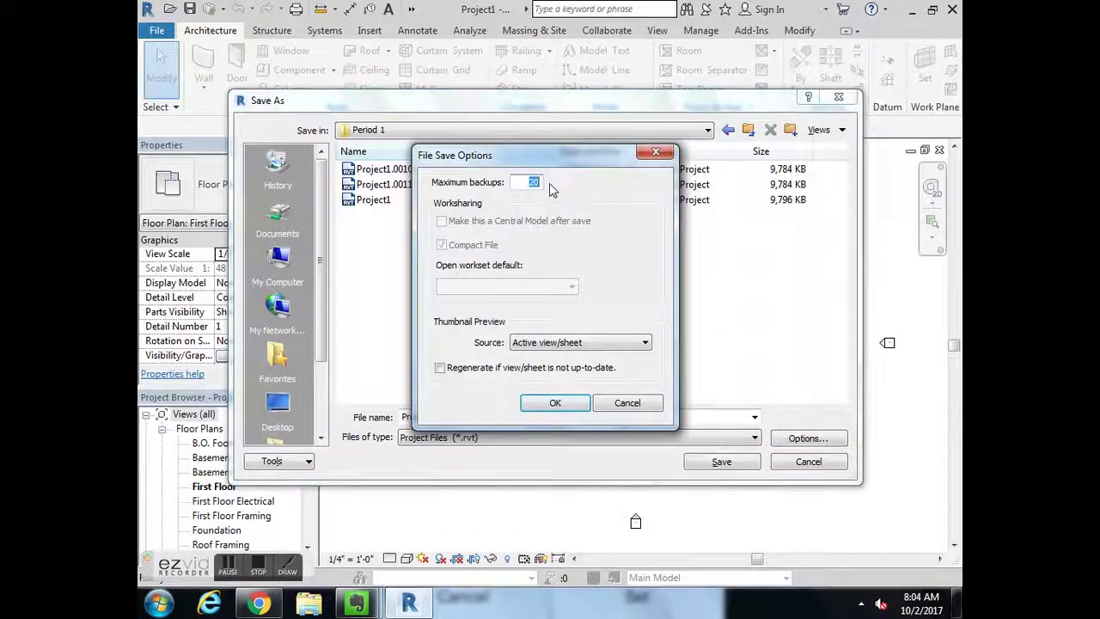
type("1")
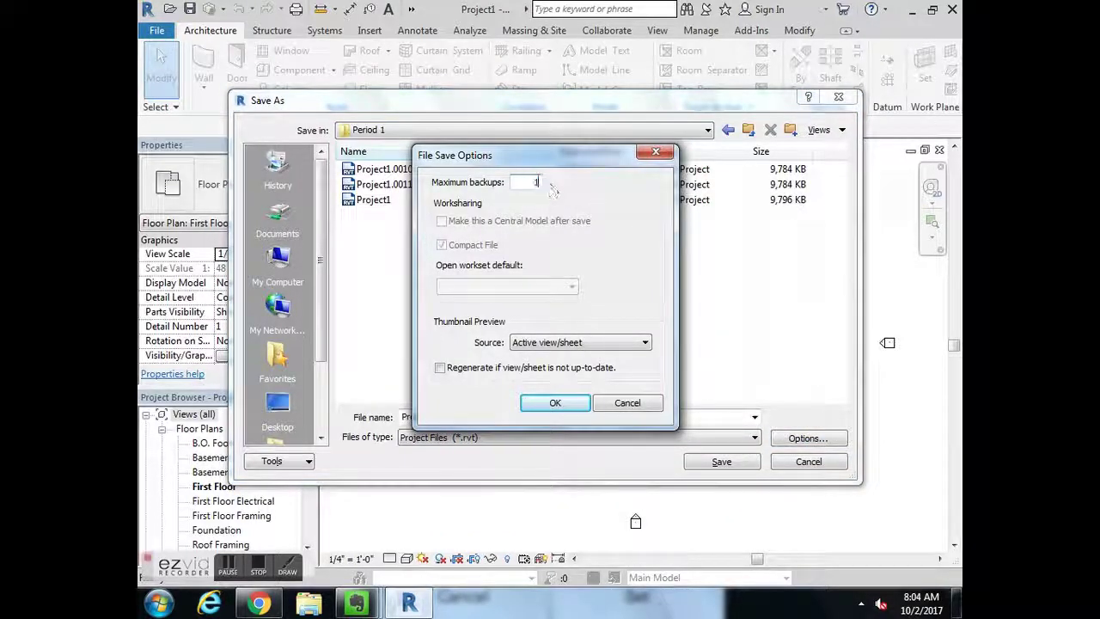
left_click(560, 405)
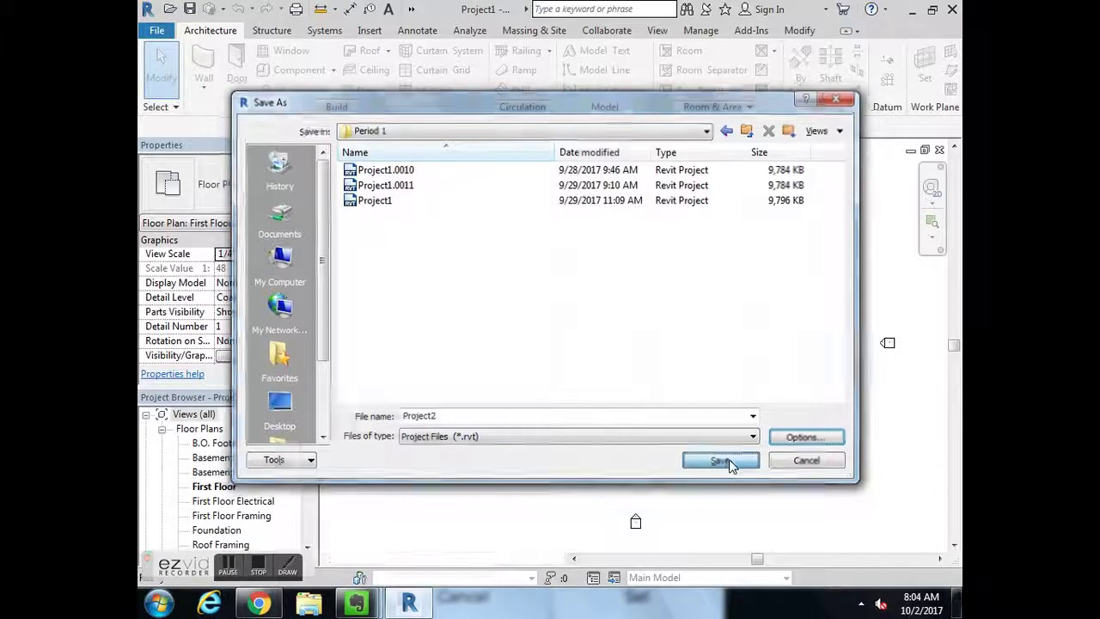
left_click(727, 461)
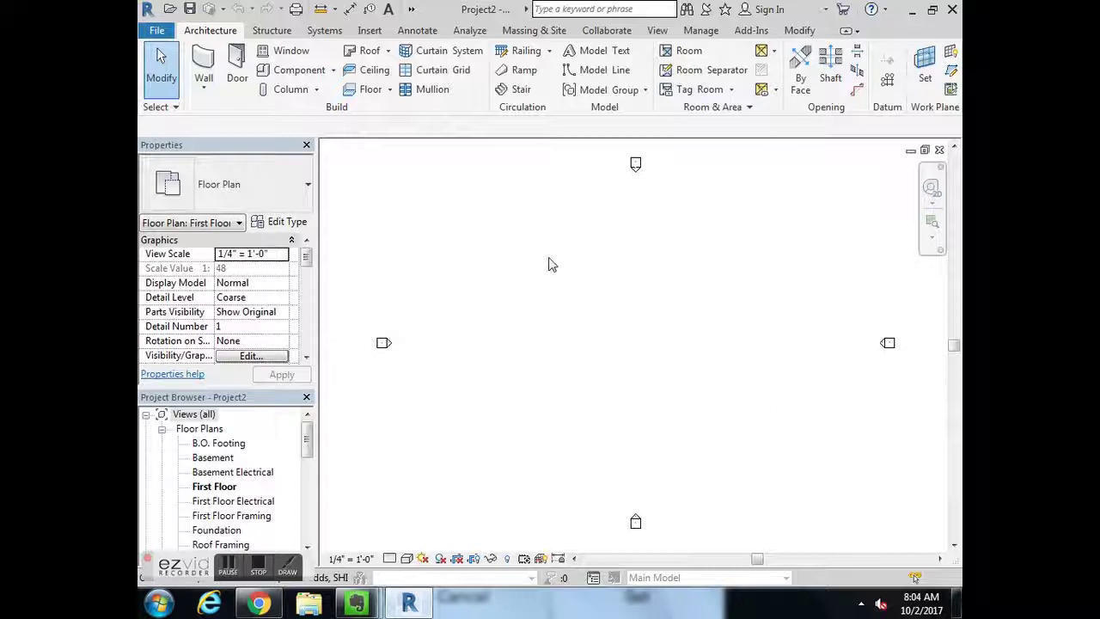
Start the Wall tool with a 10' height and Finish Face: Exterior location line
left_click(205, 60)
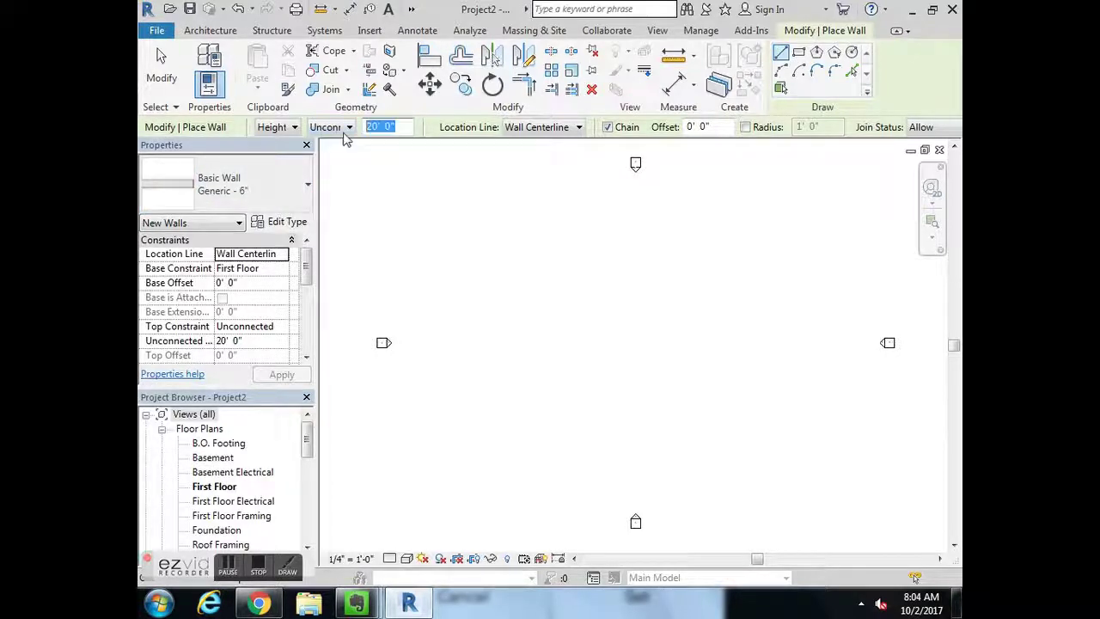
type("10")
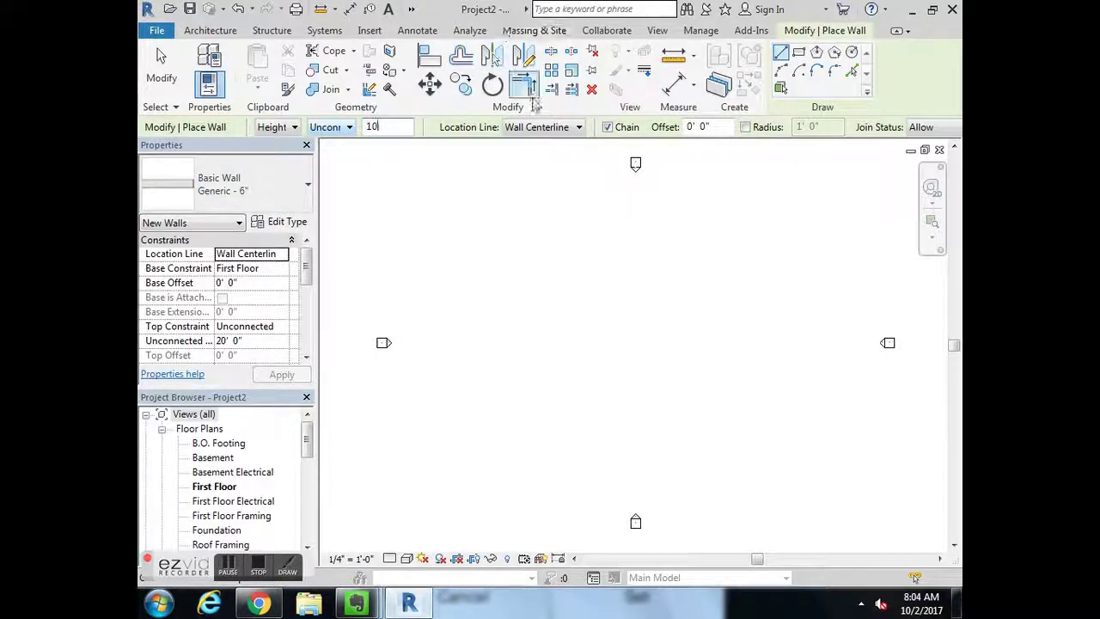
left_click(560, 129)
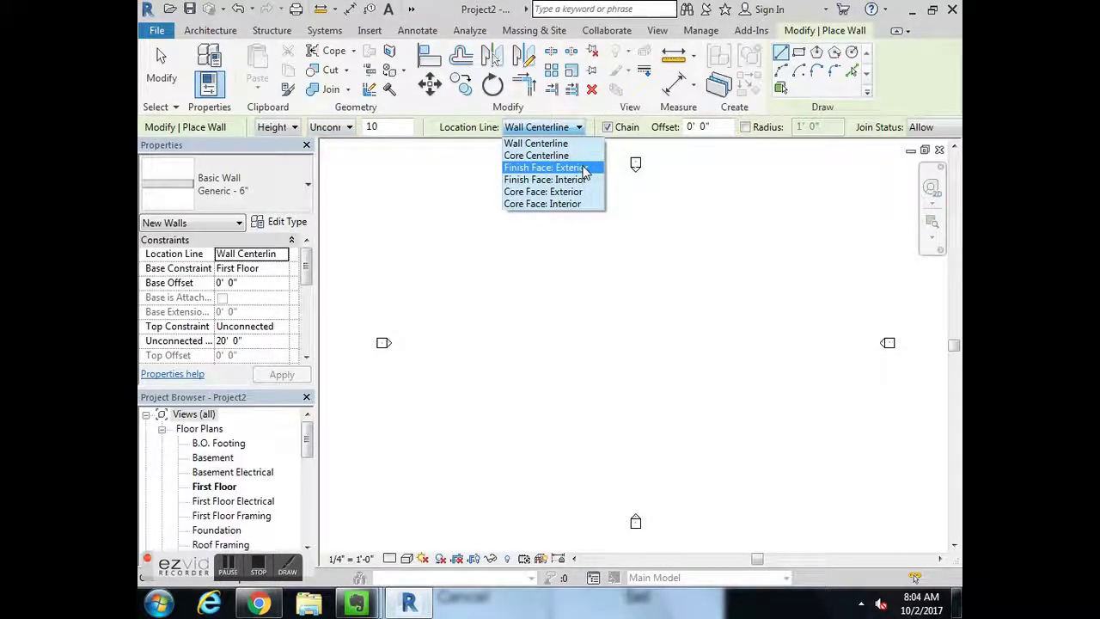
left_click(582, 167)
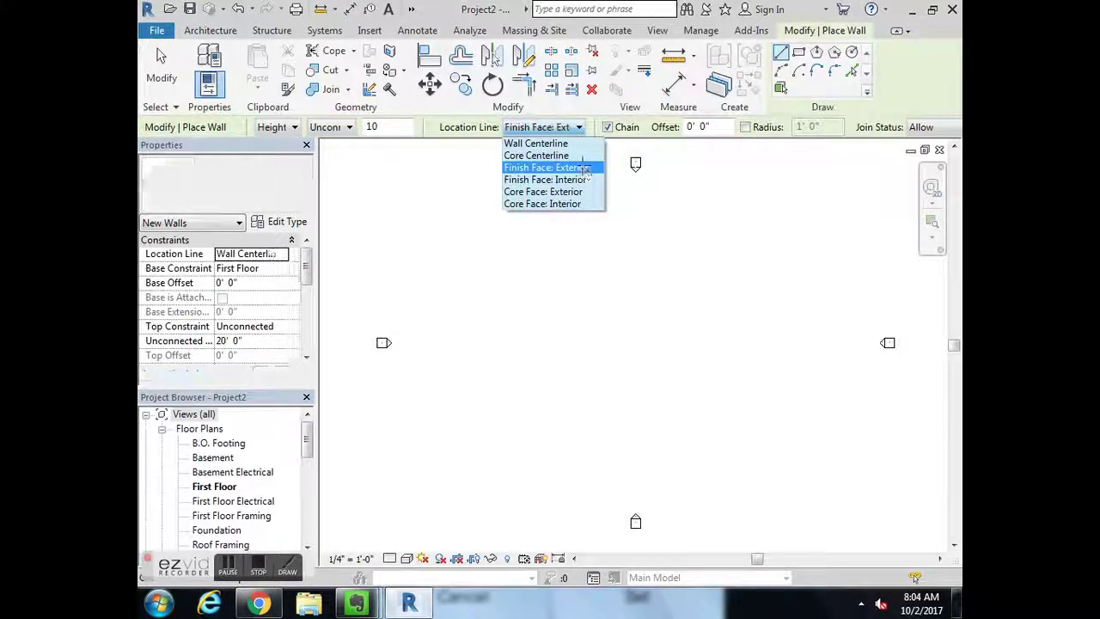
Draw the first 62' exterior wall along the top, checking the reference drawing for dimensions
left_click(471, 259)
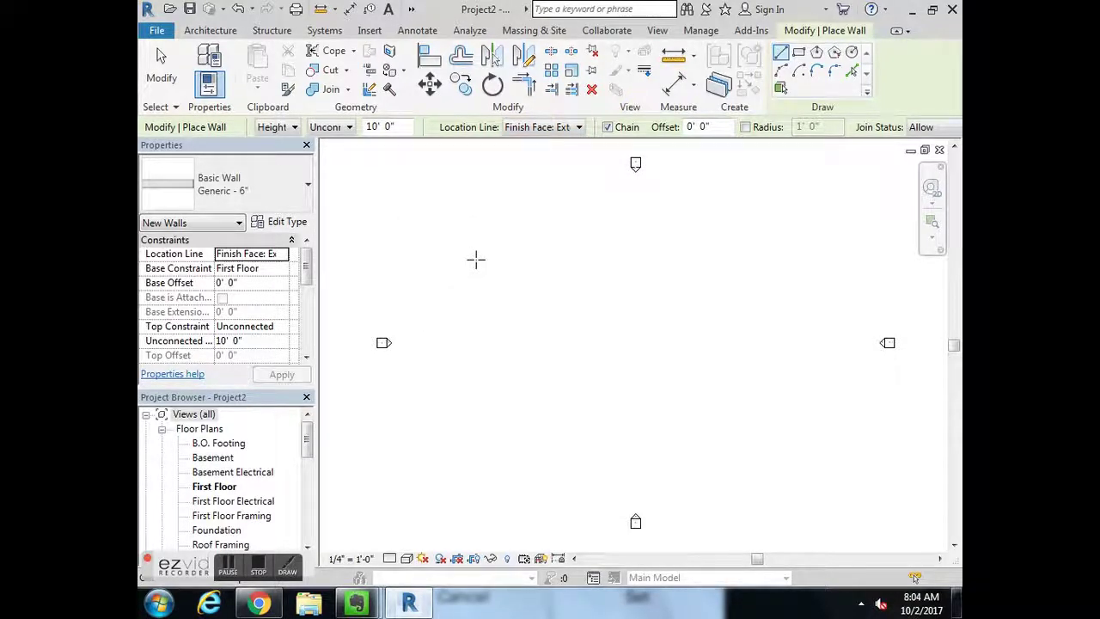
left_click(474, 259)
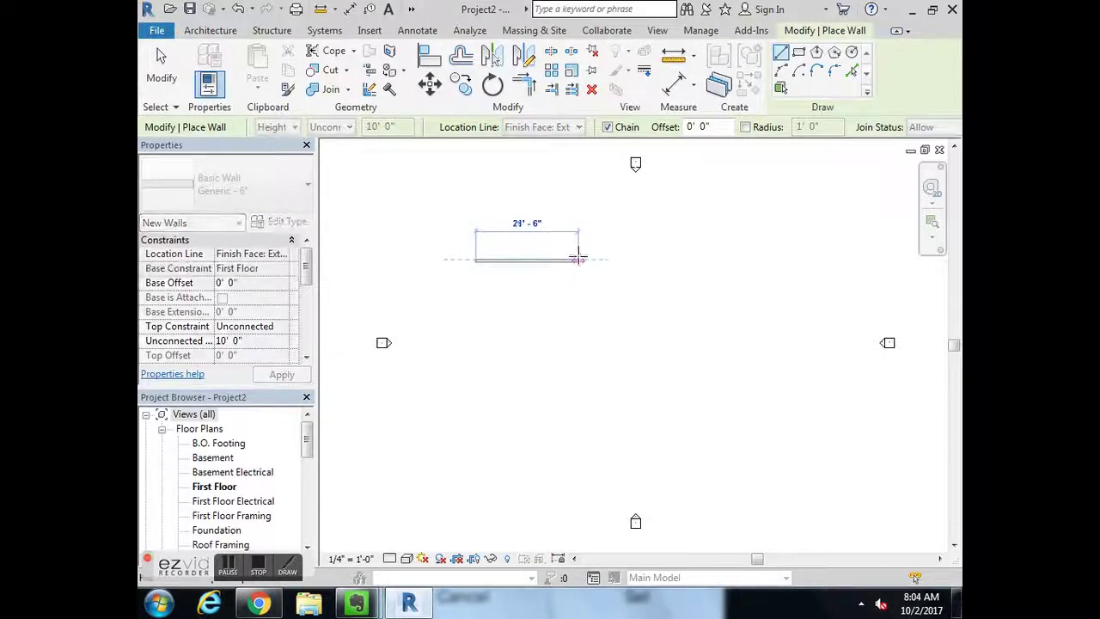
left_click(258, 604)
scroll(501, 176, "up", 1)
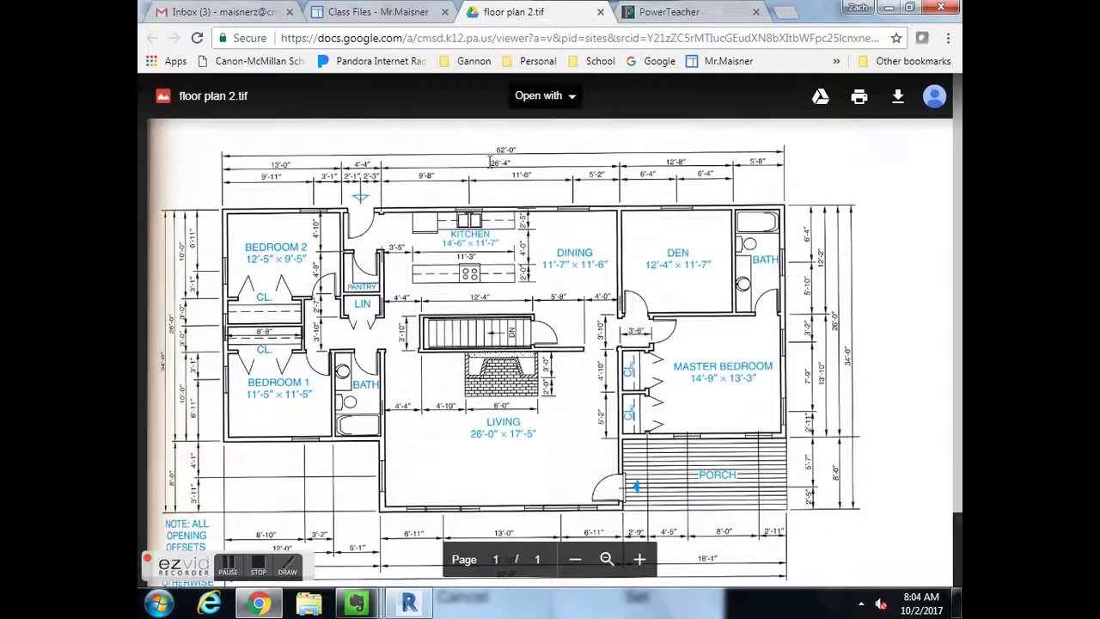
left_click(409, 604)
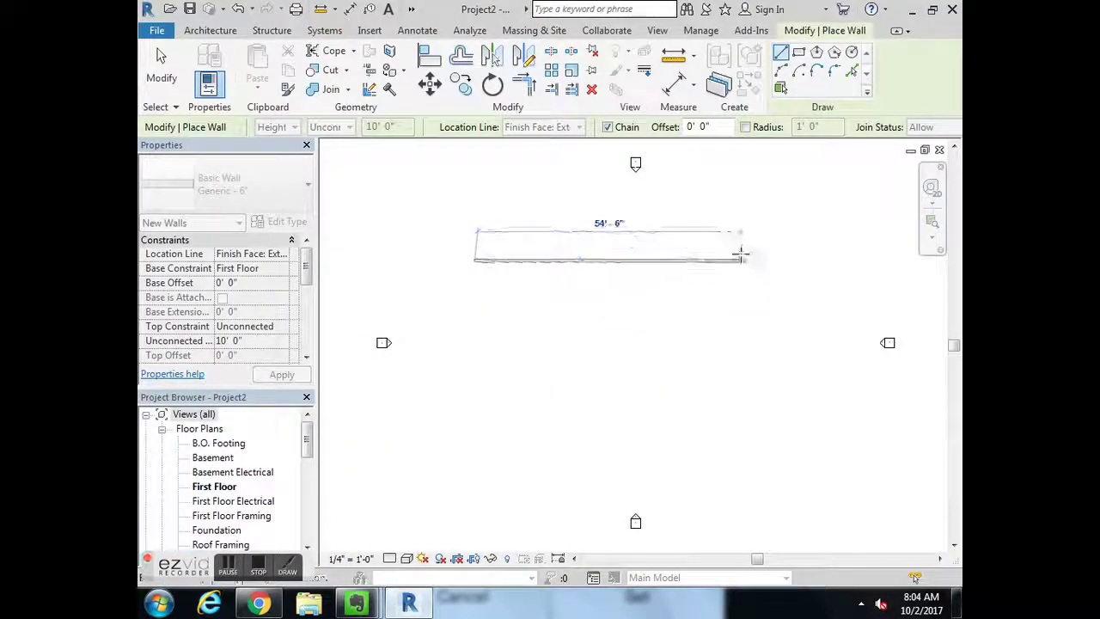
type("6")
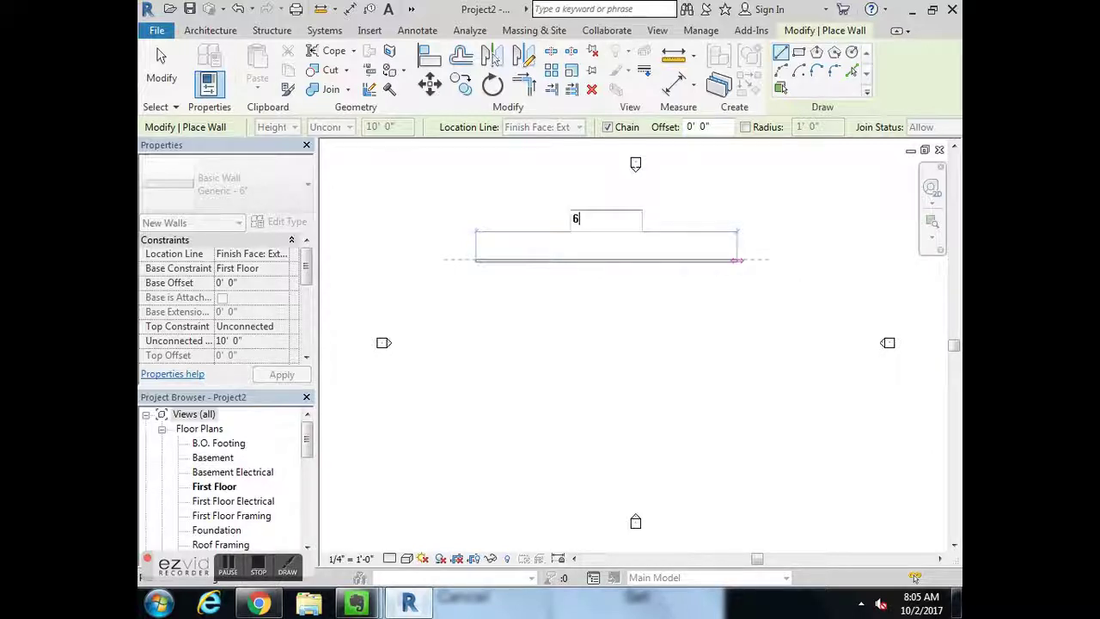
type("2'")
key("Return")
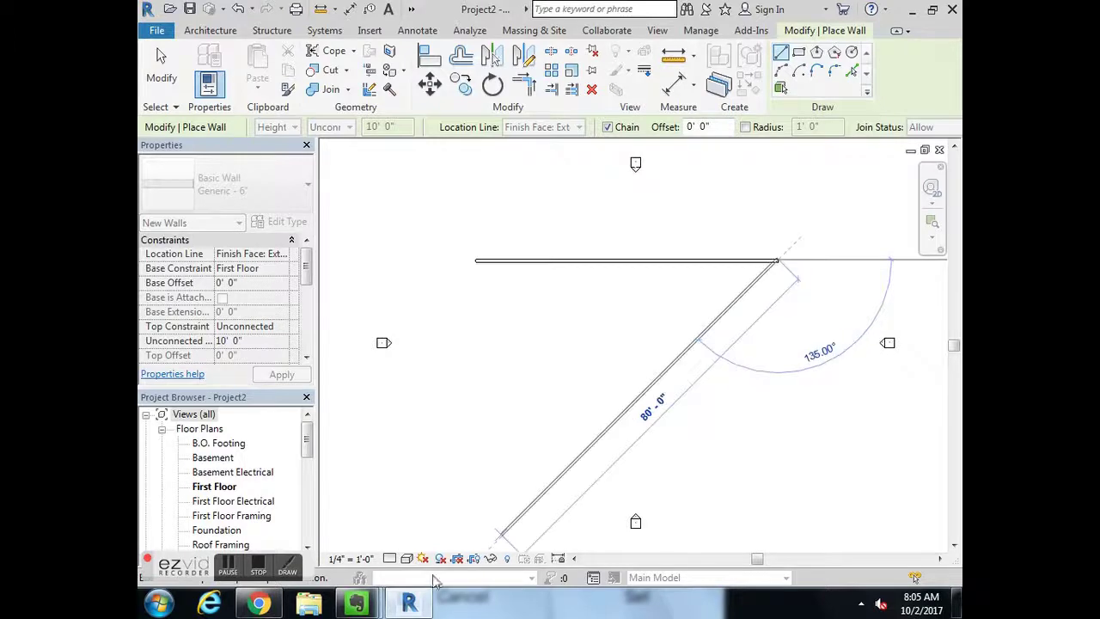
left_click(259, 603)
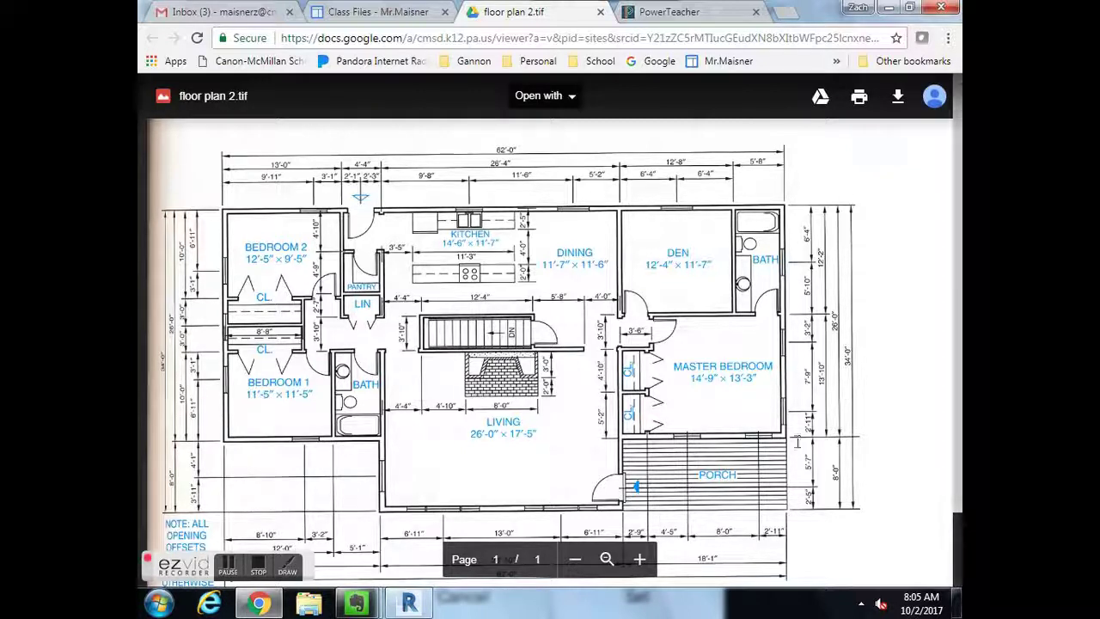
Continue the outline with the right-hand wall, then an 18' wall and an 8' wall
left_click(409, 602)
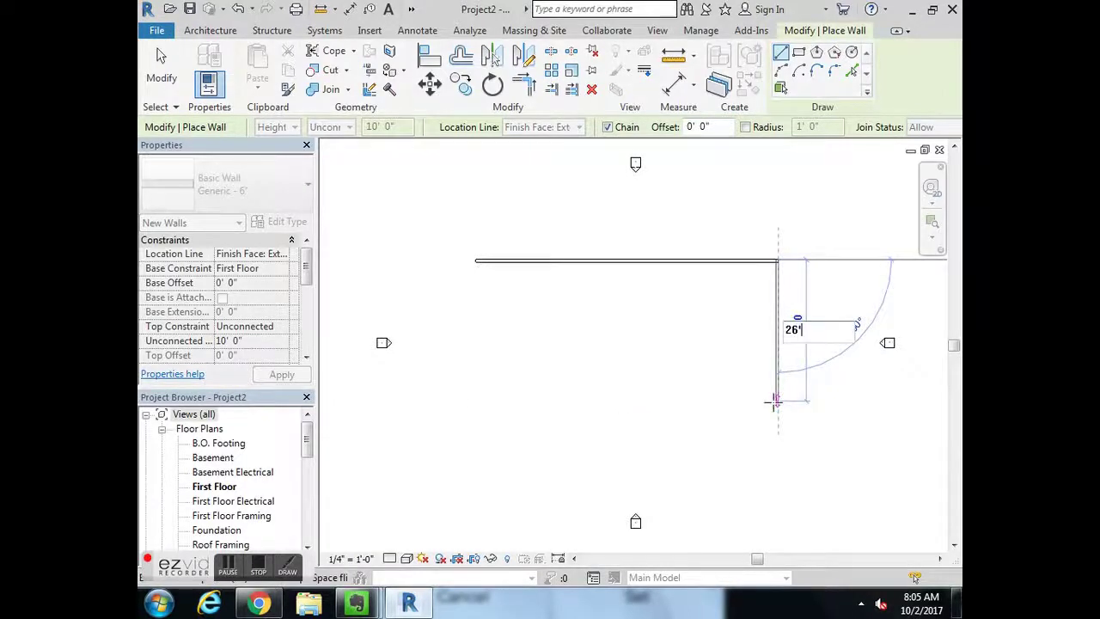
left_click(776, 401)
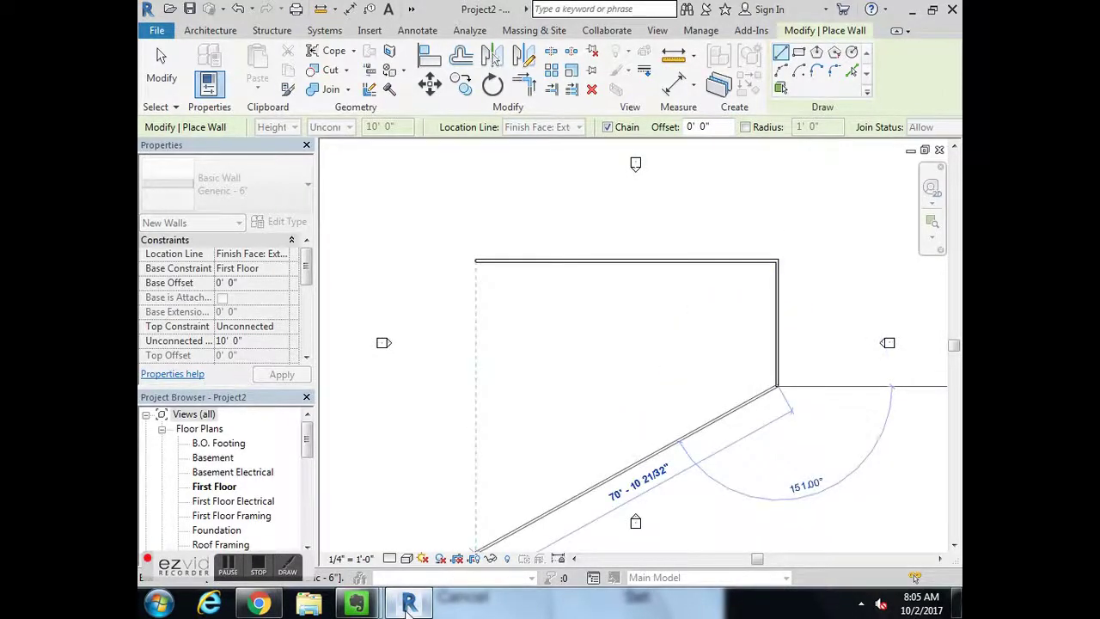
left_click(250, 607)
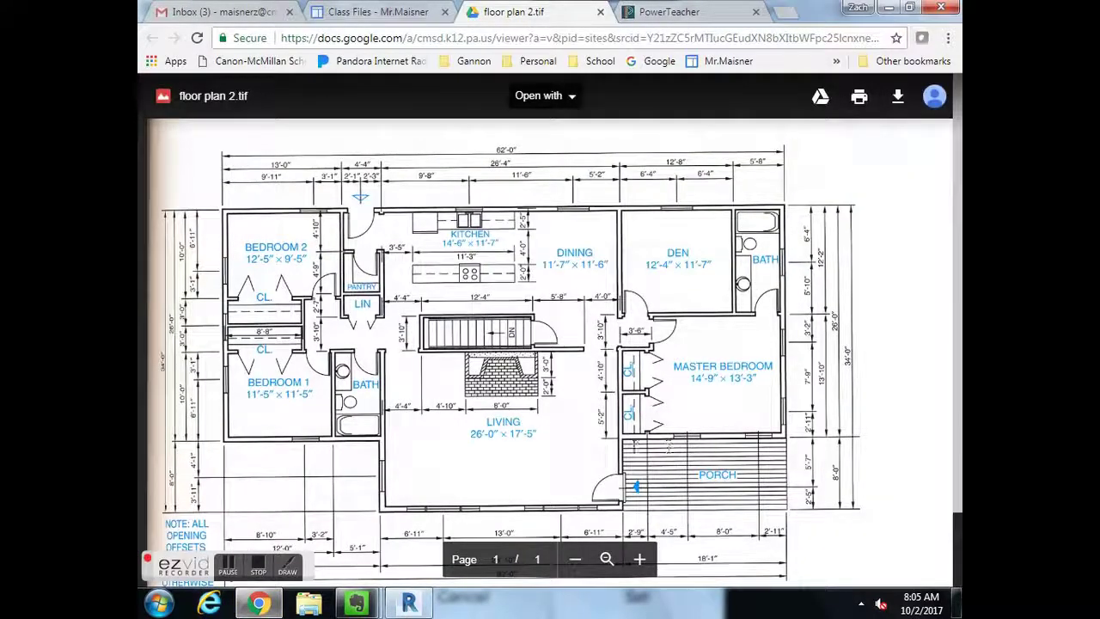
scroll(622, 443, "down", 1)
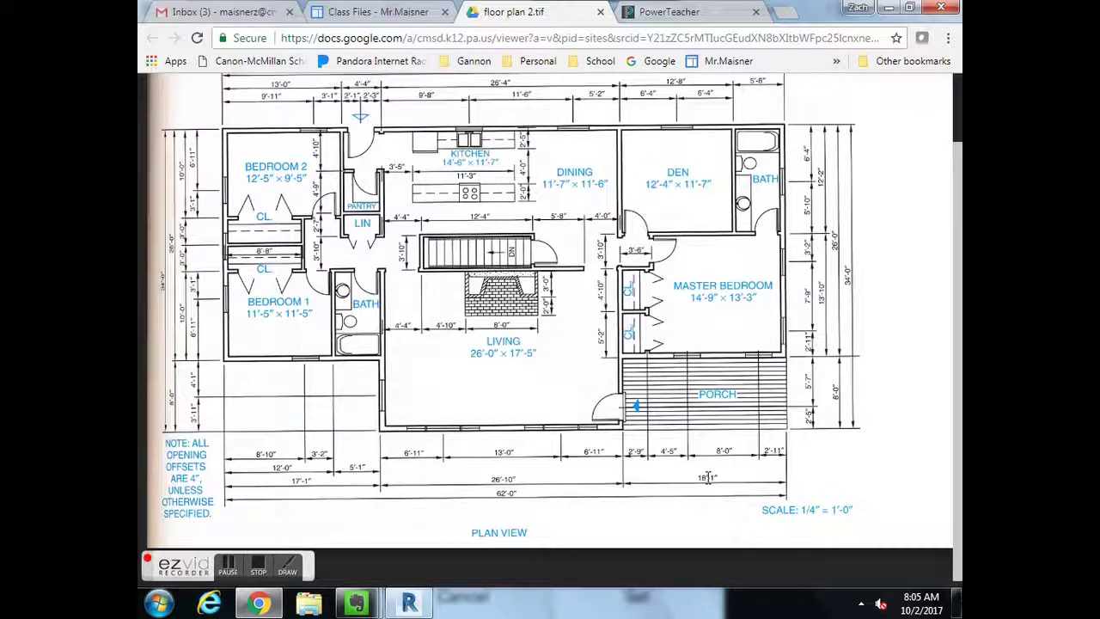
left_click(409, 604)
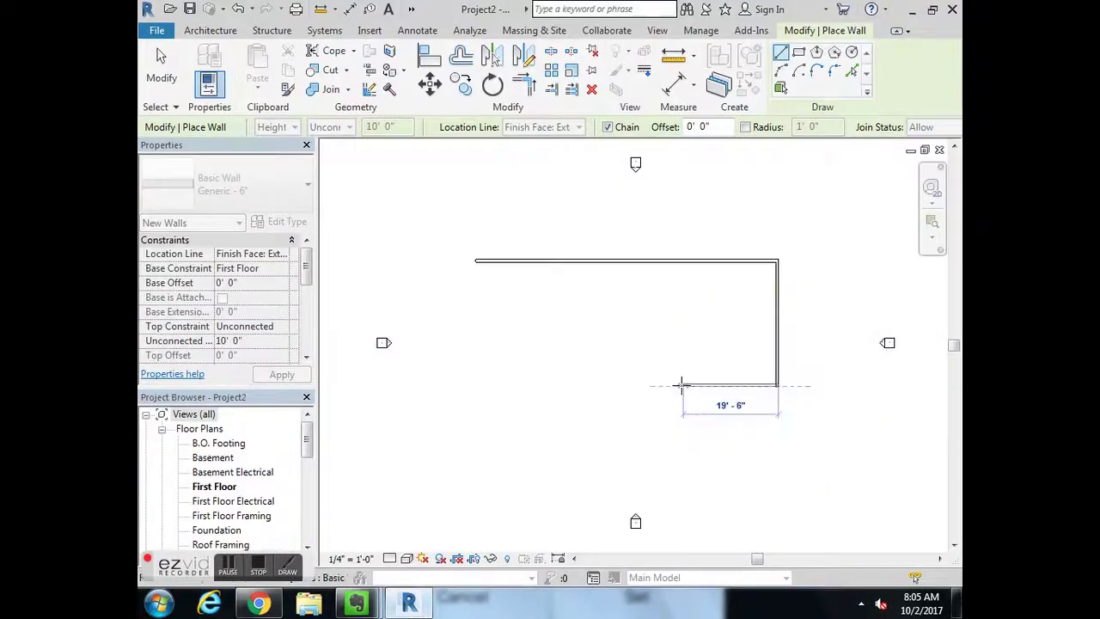
type("18")
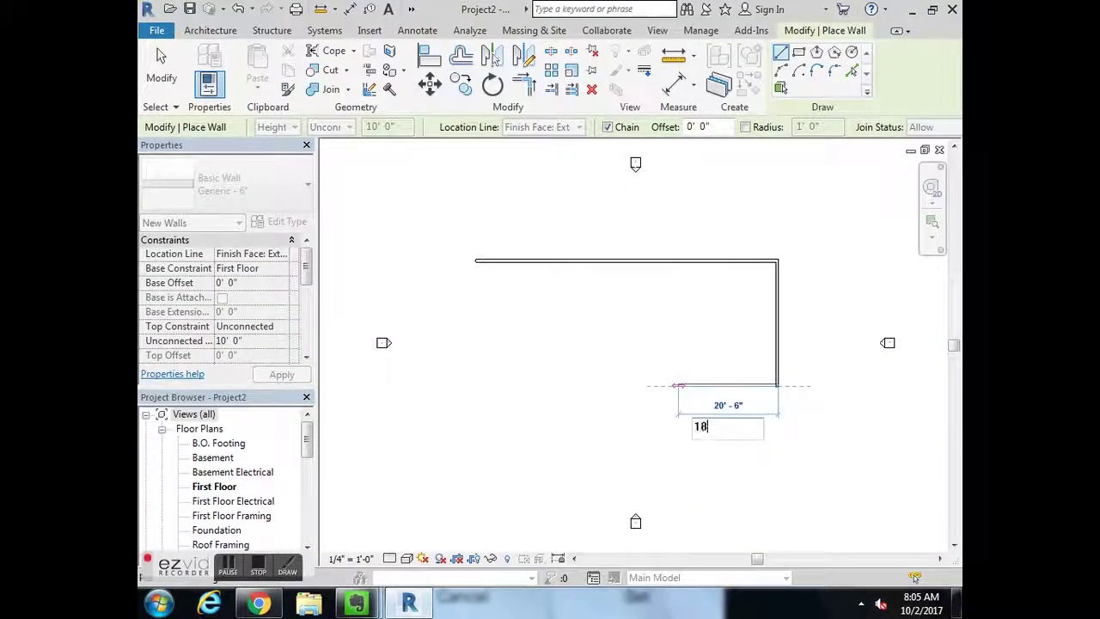
type("'")
key("Return")
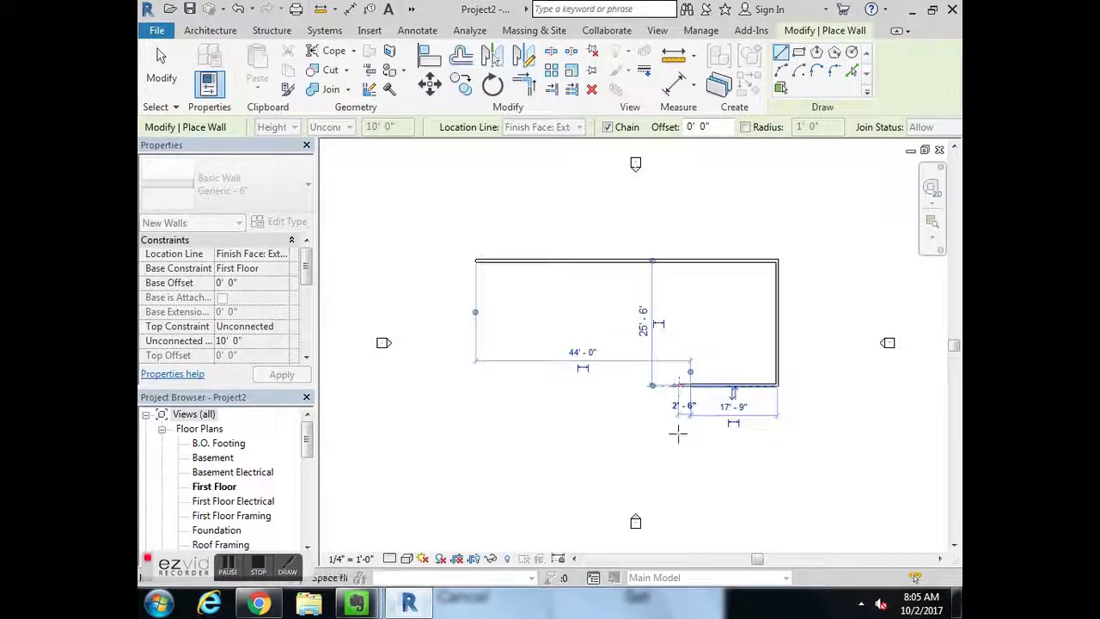
key("alt+Tab")
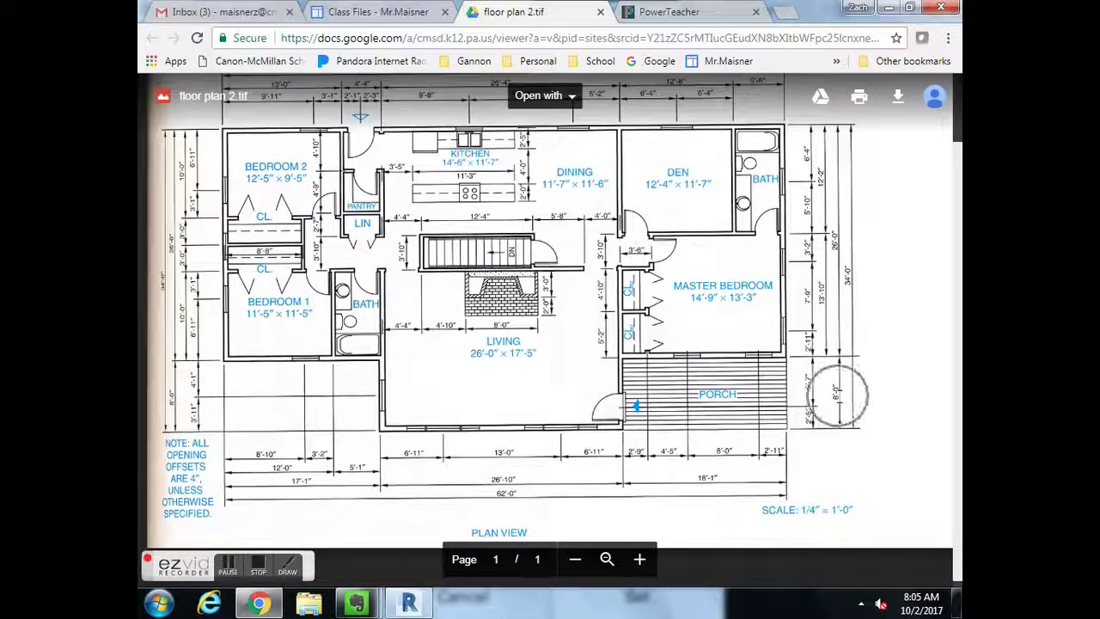
key("alt+Tab")
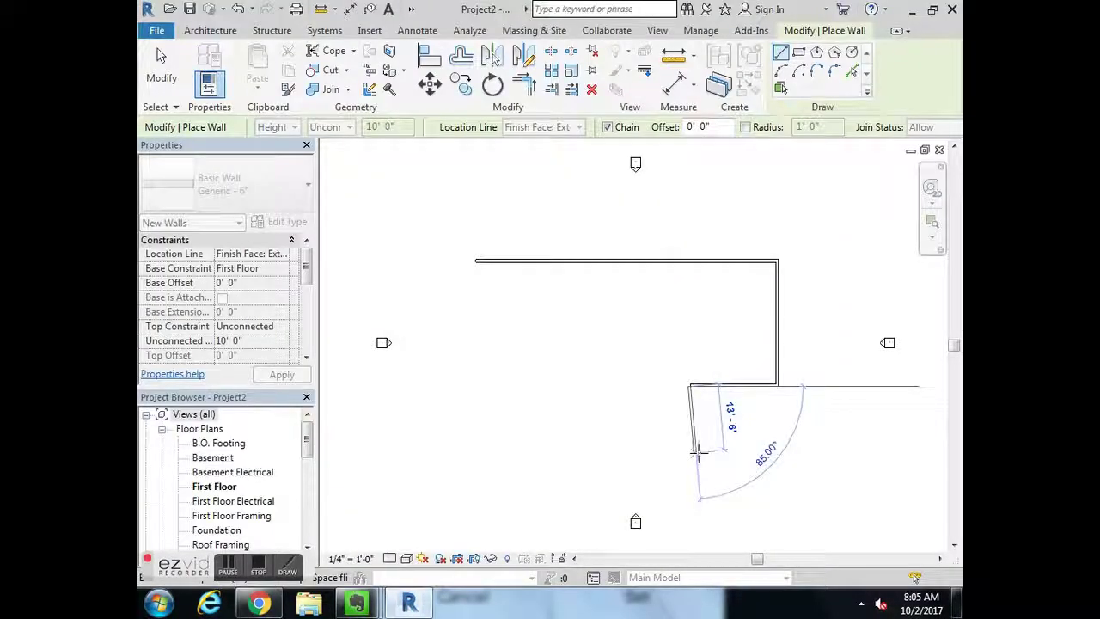
type("8")
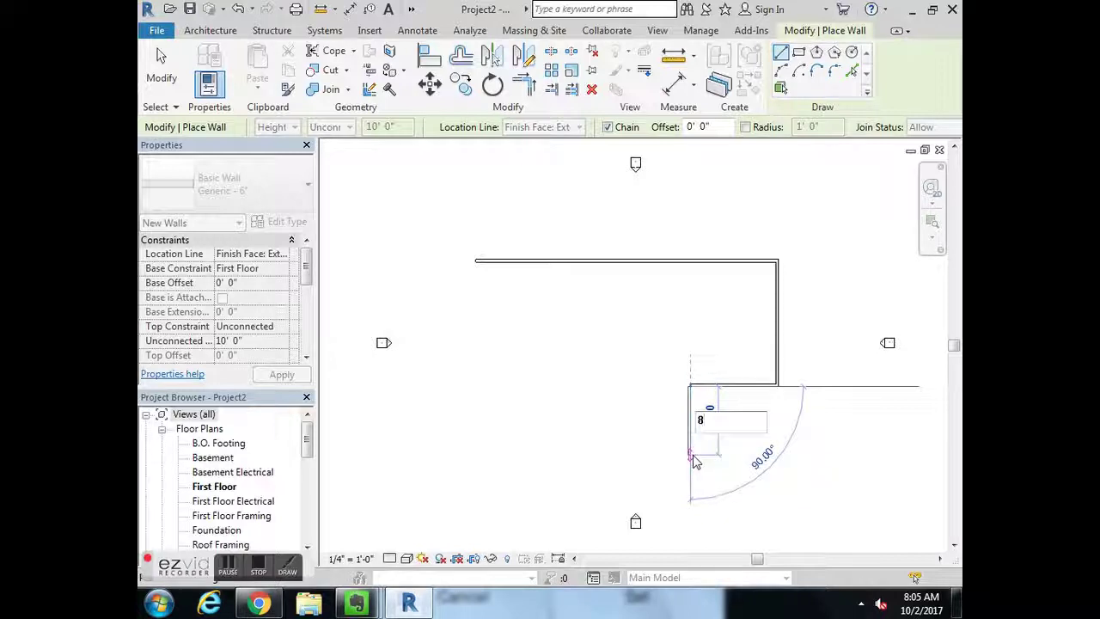
key("Return")
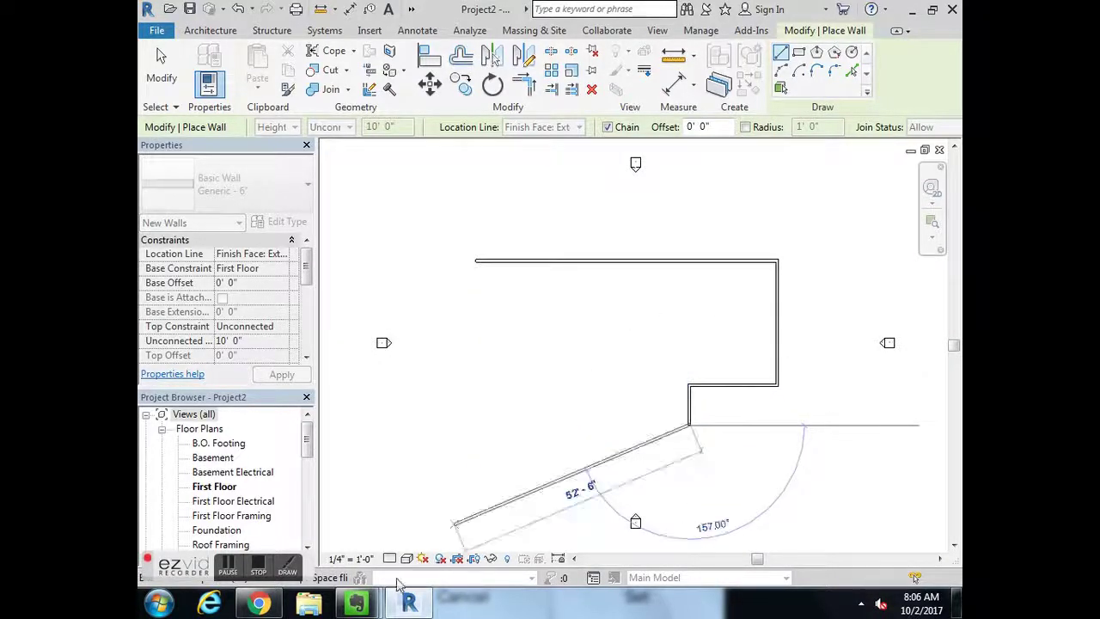
Add the 26'10" bottom wall and remaining corners, closing the loop at the start point
left_click(258, 602)
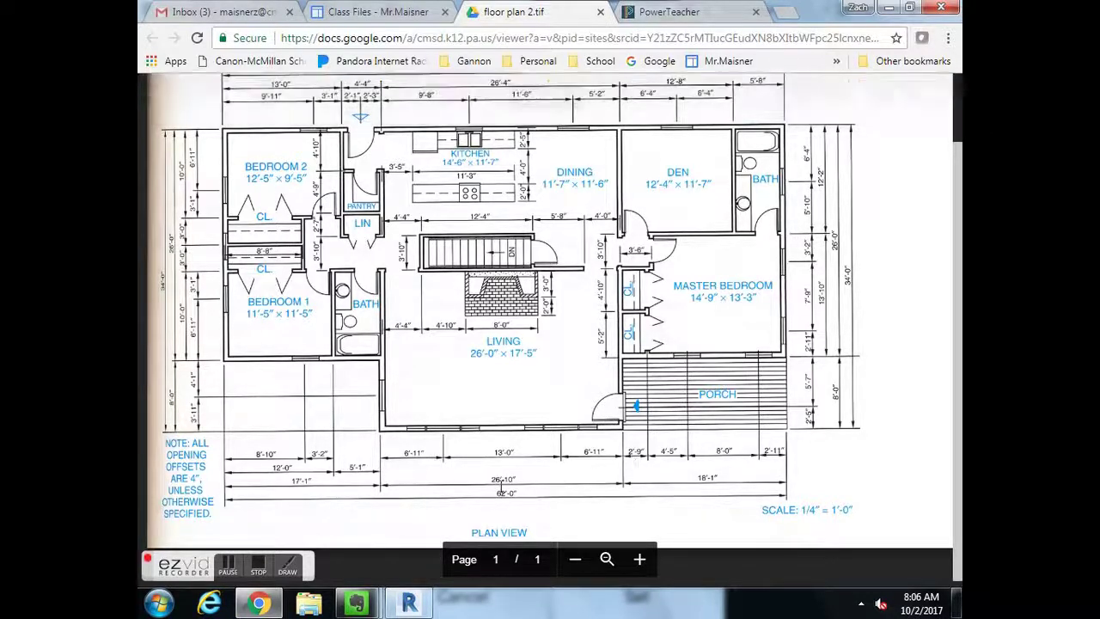
left_click(409, 602)
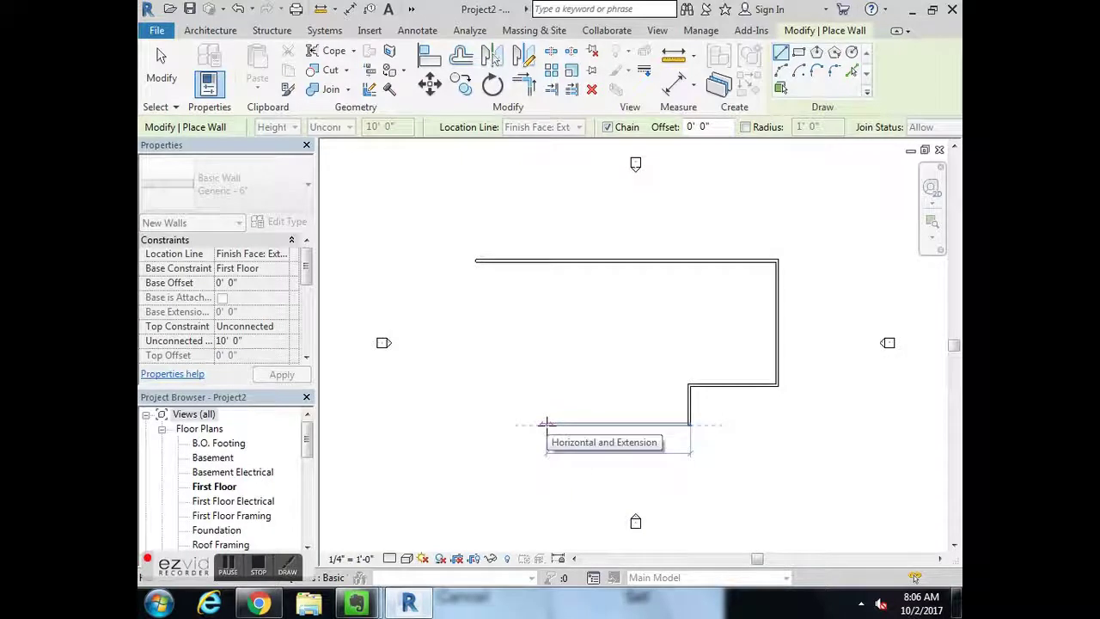
type("26")
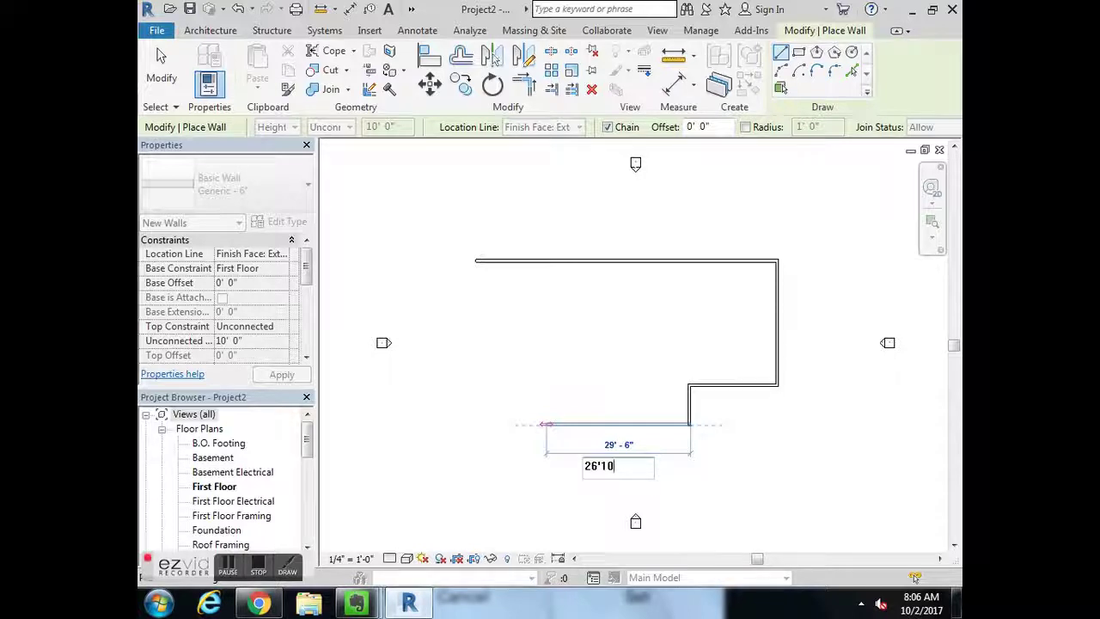
type("'10")
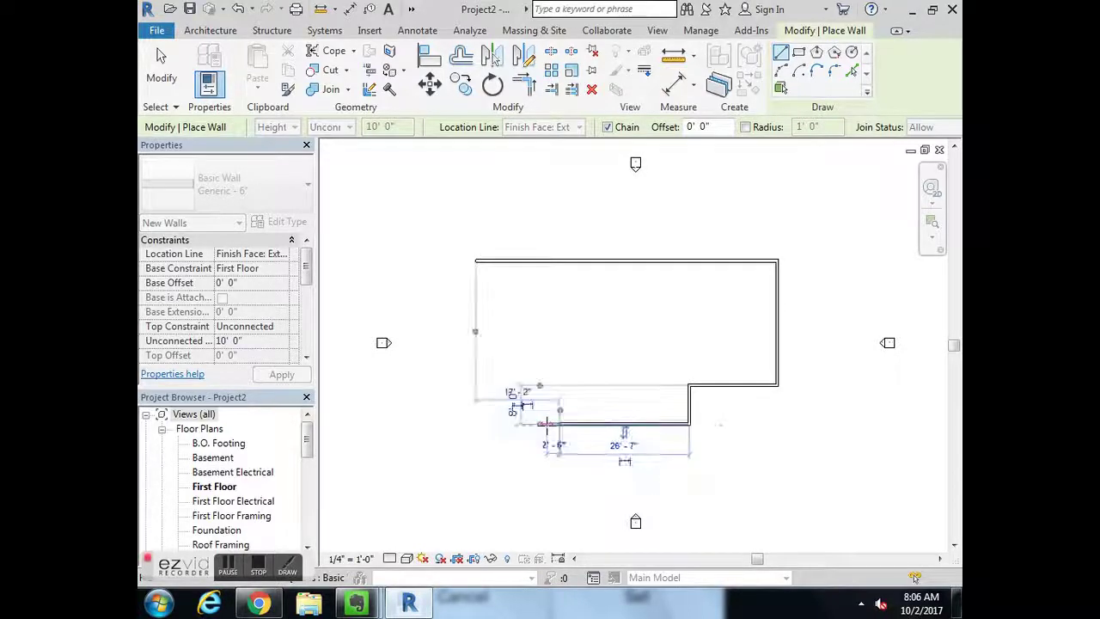
key("Return")
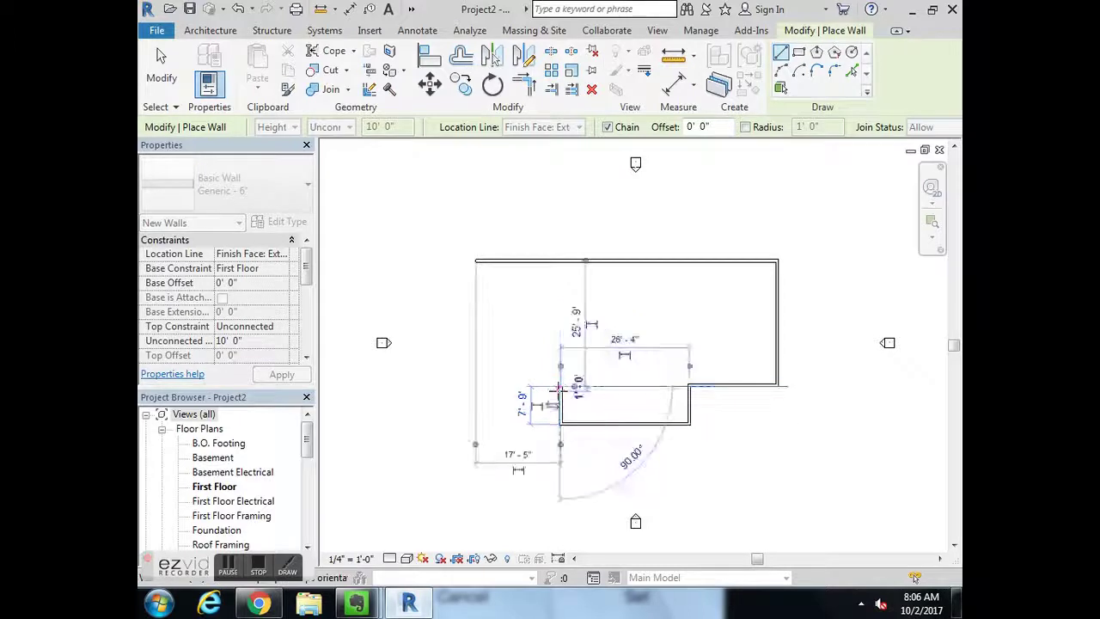
left_click(559, 387)
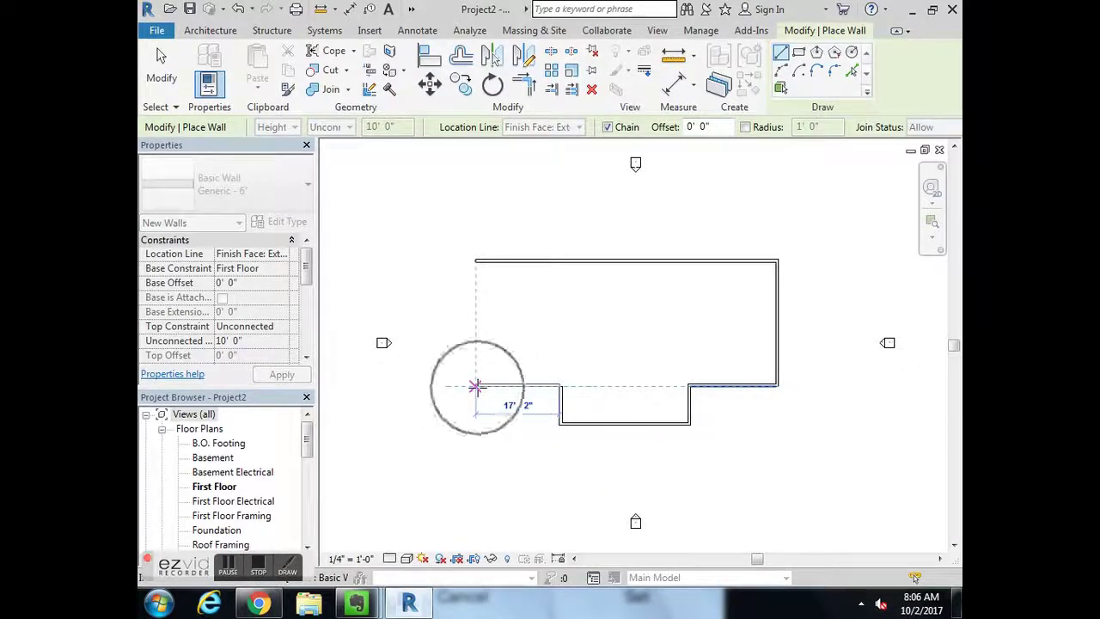
left_click(475, 386)
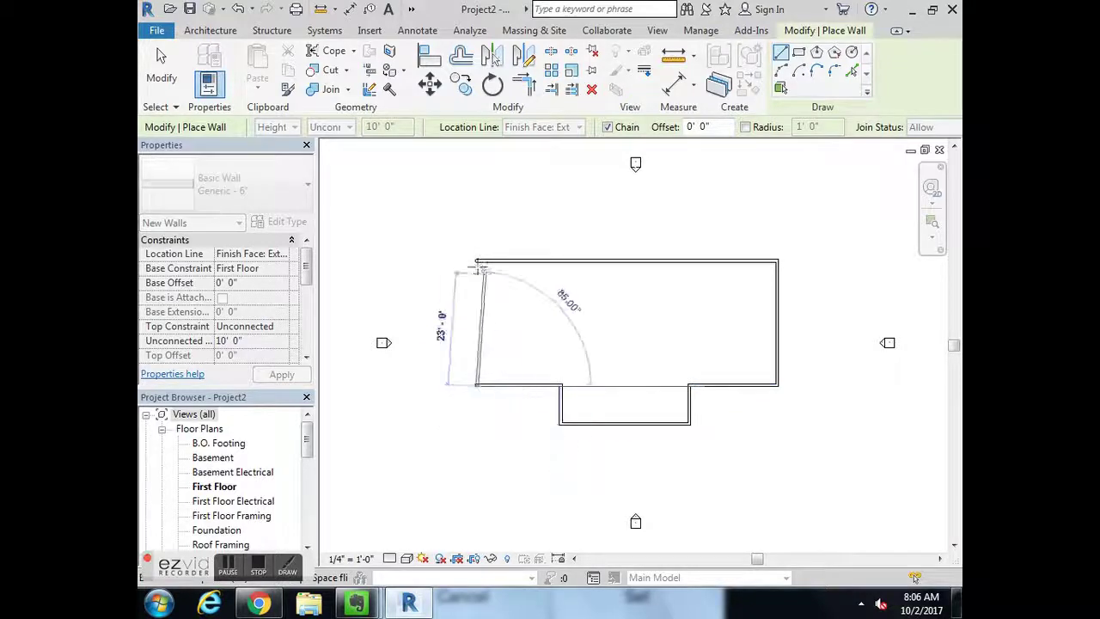
left_click(476, 260)
left_click(283, 604)
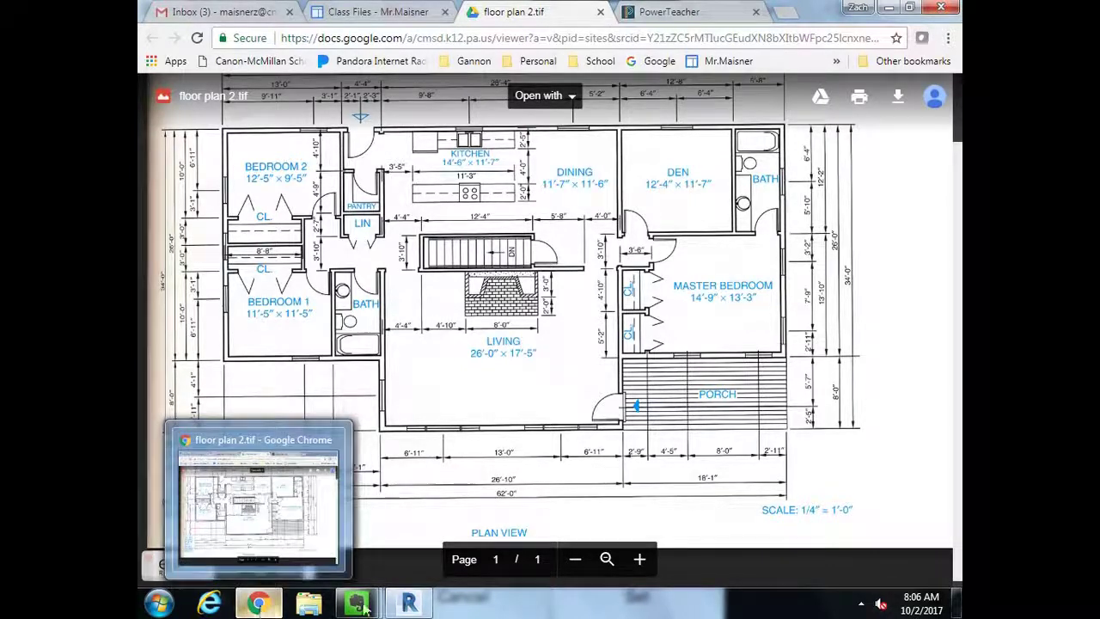
left_click(409, 604)
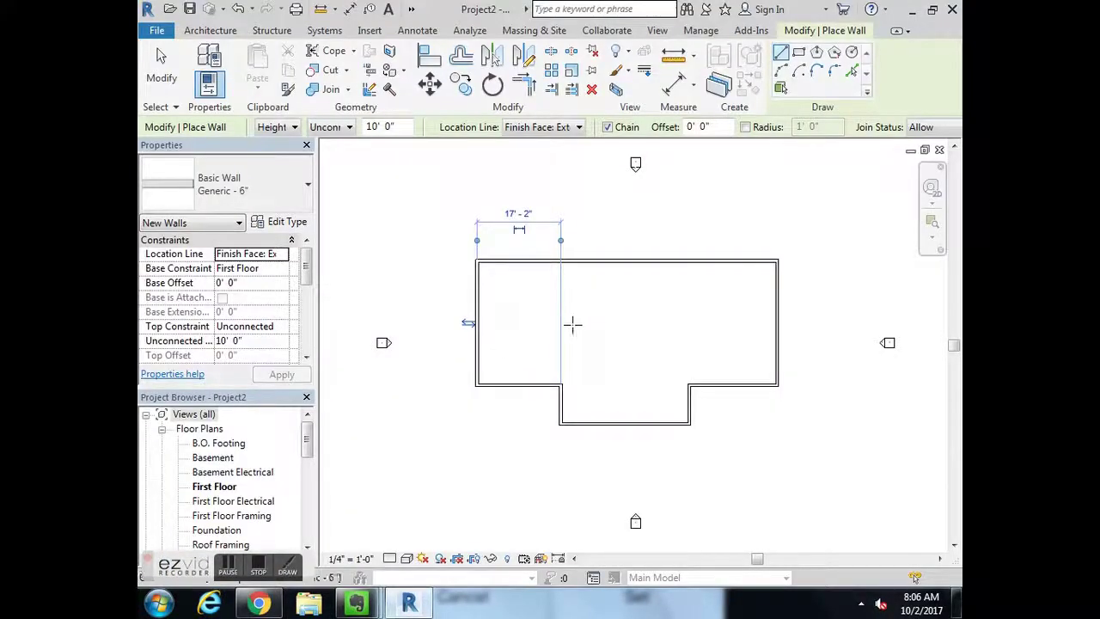
Set the bump-out's right wall 18'1" from the right exterior wall
key("Escape")
key("Escape")
scroll(663, 327, "up", 3)
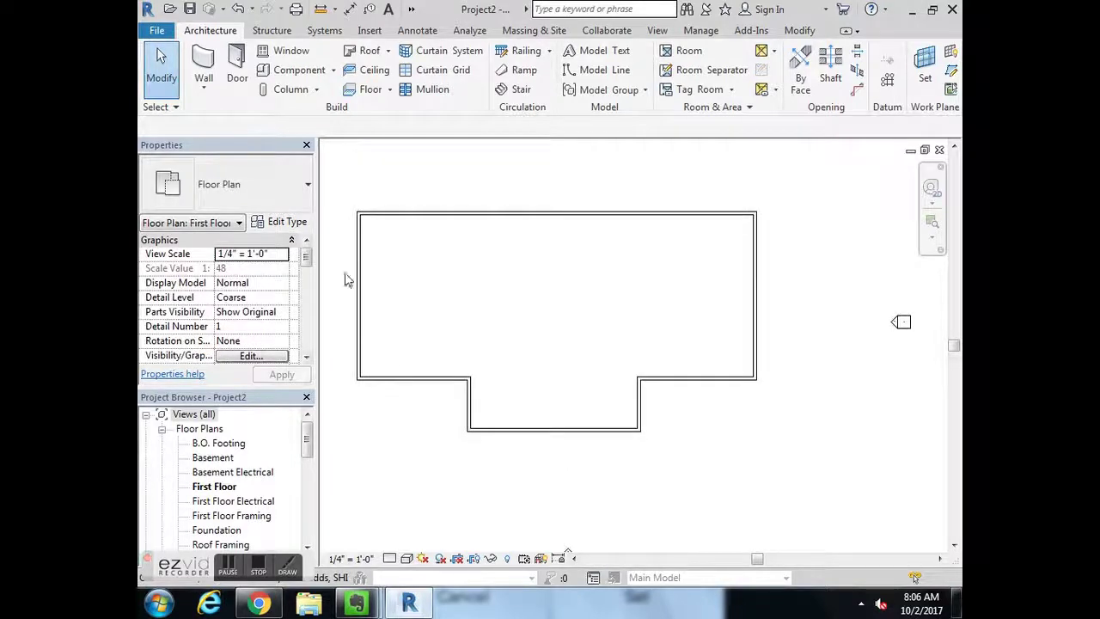
left_click(360, 267)
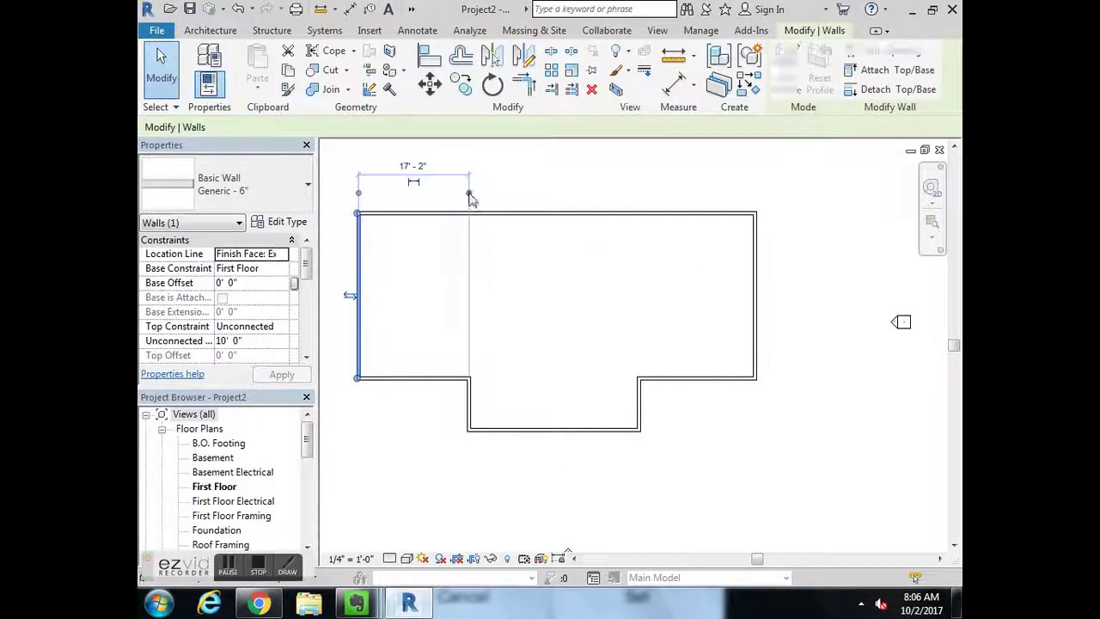
left_click_drag(470, 199, 756, 204)
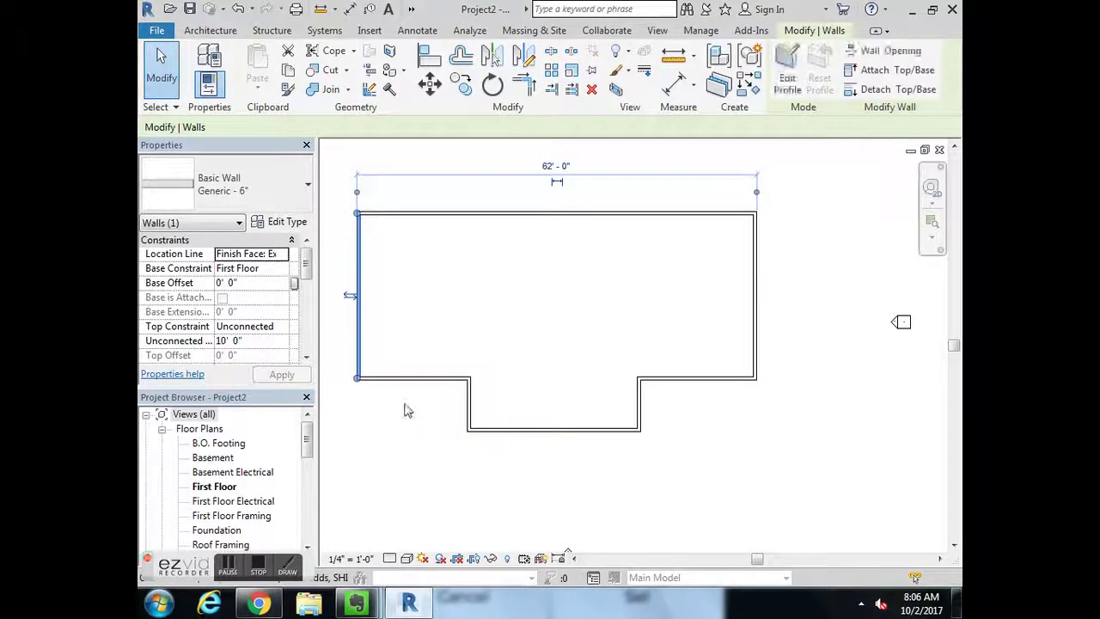
left_click(639, 413)
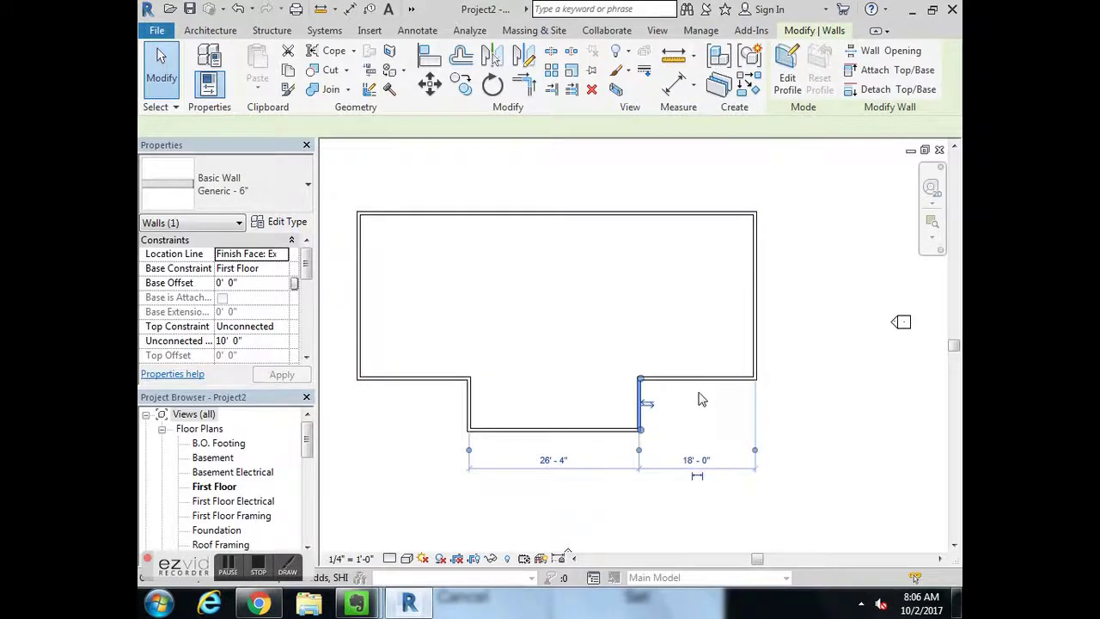
scroll(707, 472, "up", 3)
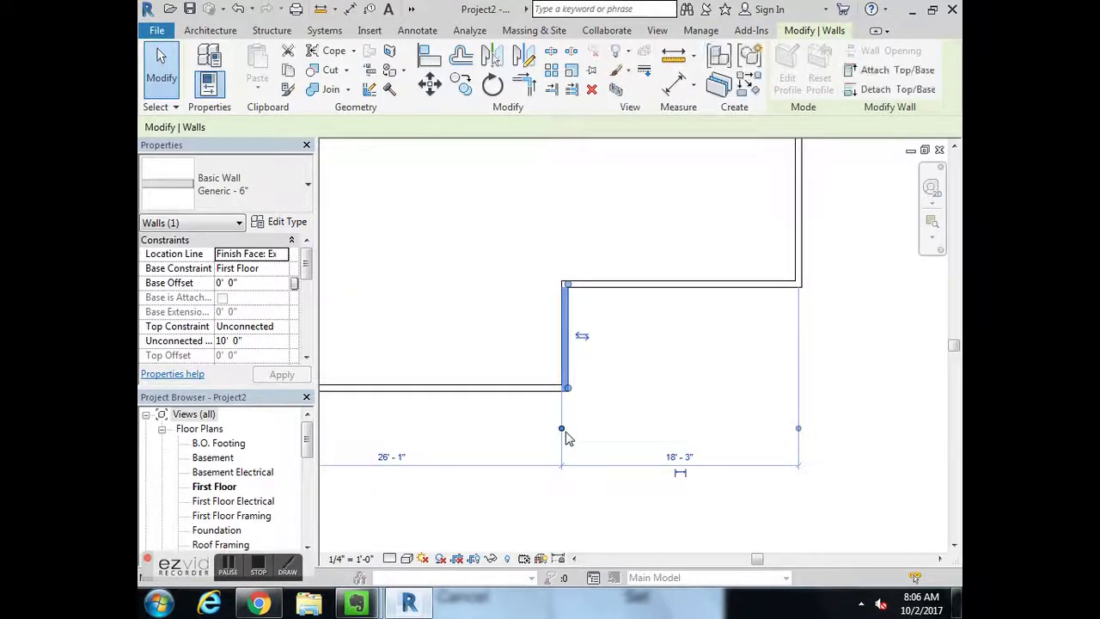
left_click_drag(563, 436, 567, 435)
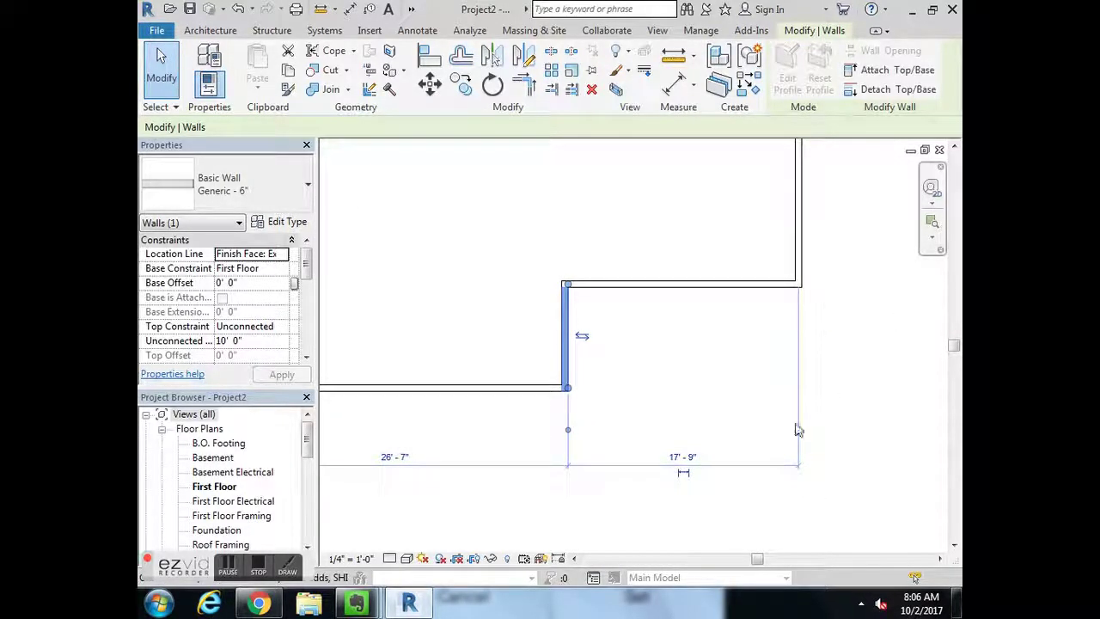
left_click_drag(798, 430, 801, 431)
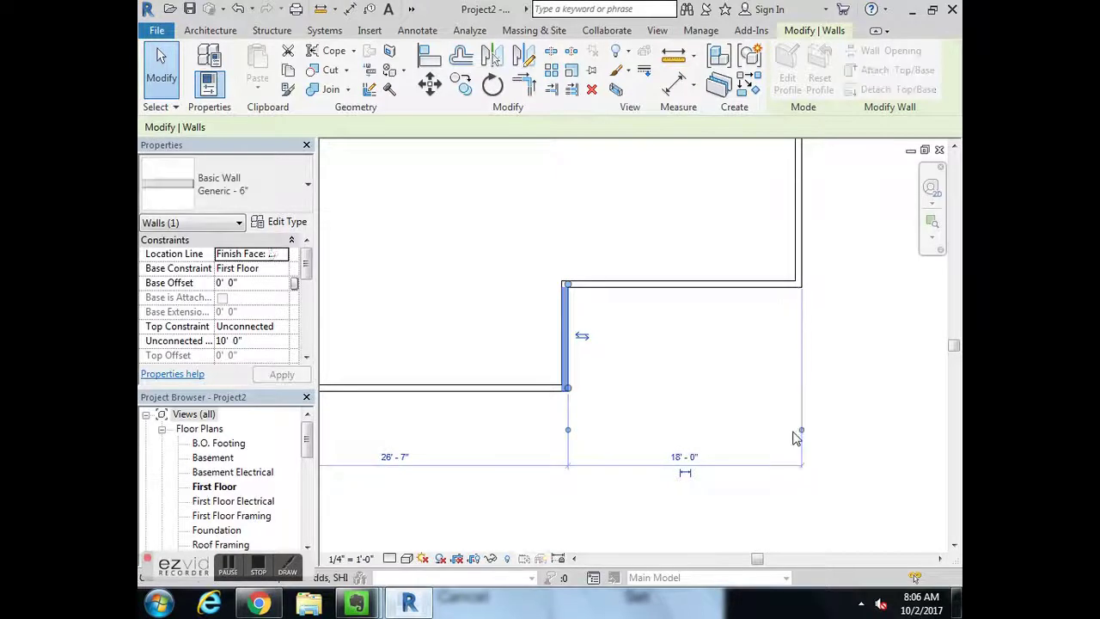
left_click(685, 459)
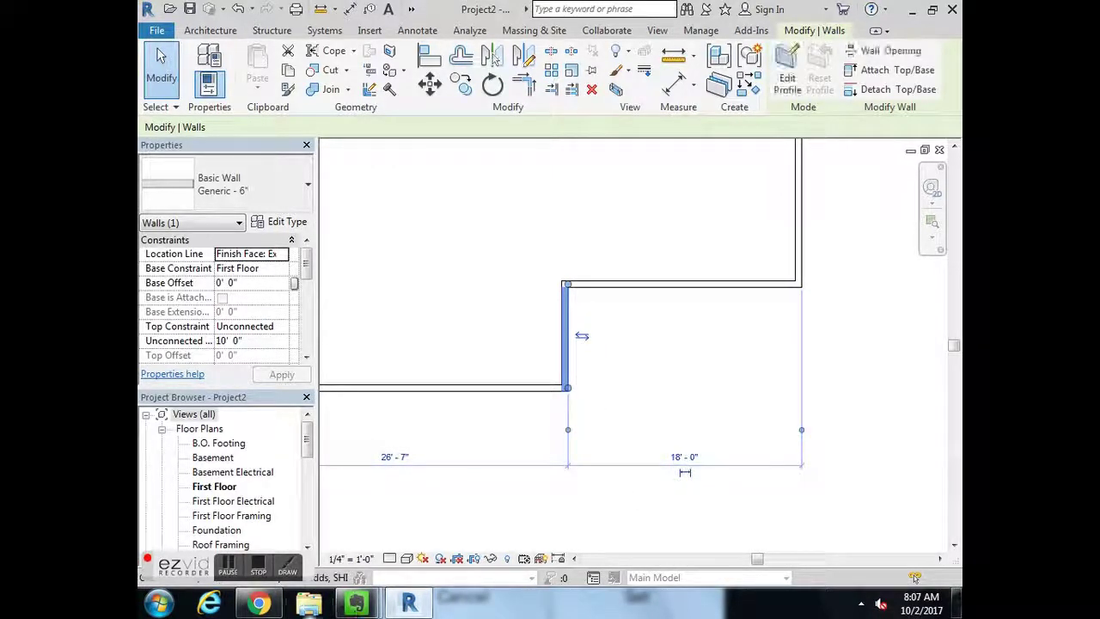
left_click(258, 605)
left_click(257, 605)
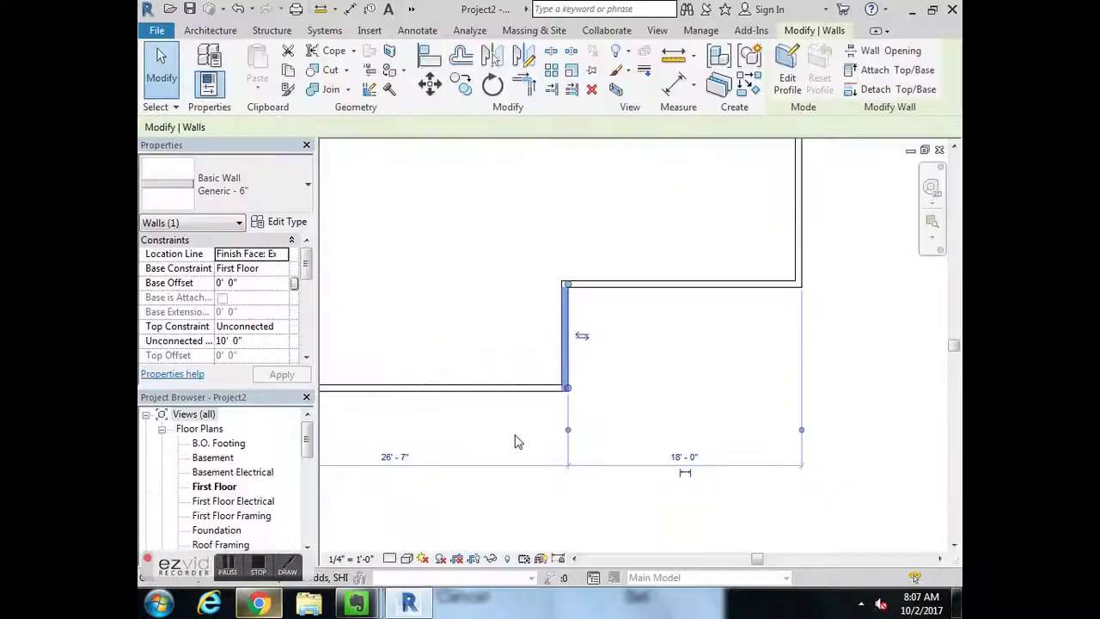
left_click(688, 458)
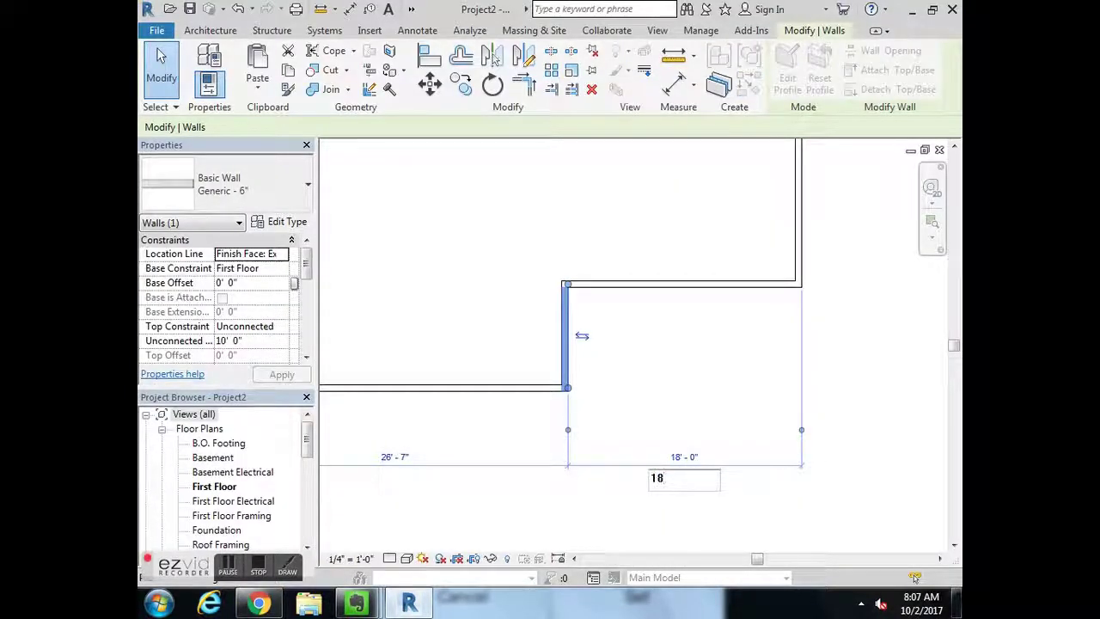
type("18'1")
key("Return")
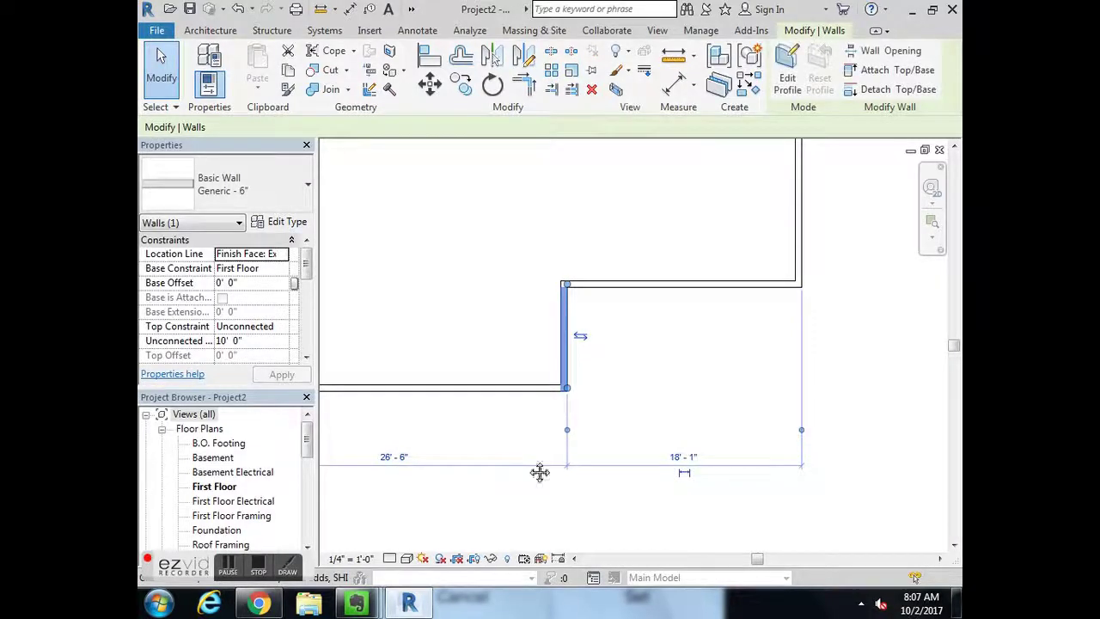
Make the front bump-out 26'10" wide between its wall faces
middle_click_drag(538, 471, 856, 433)
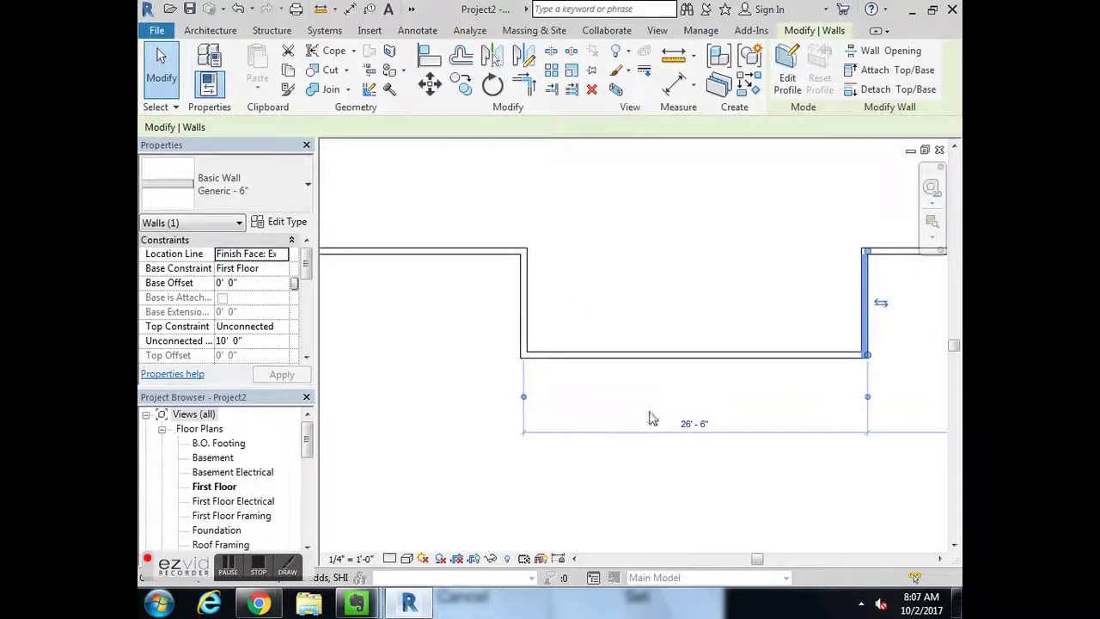
left_click(524, 396)
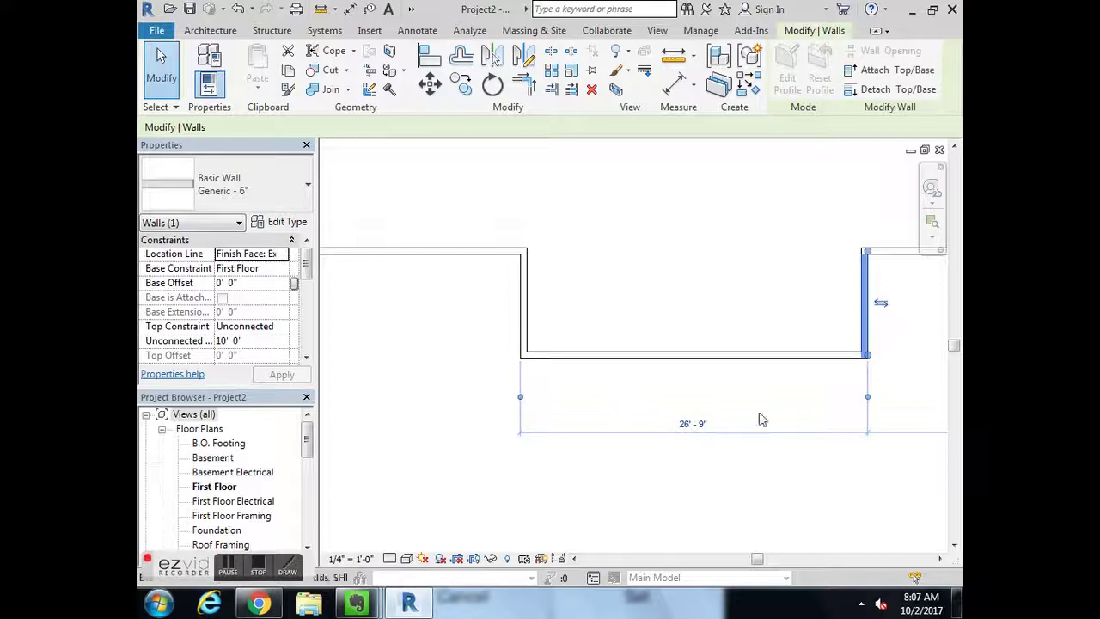
left_click(584, 368)
left_click(520, 350)
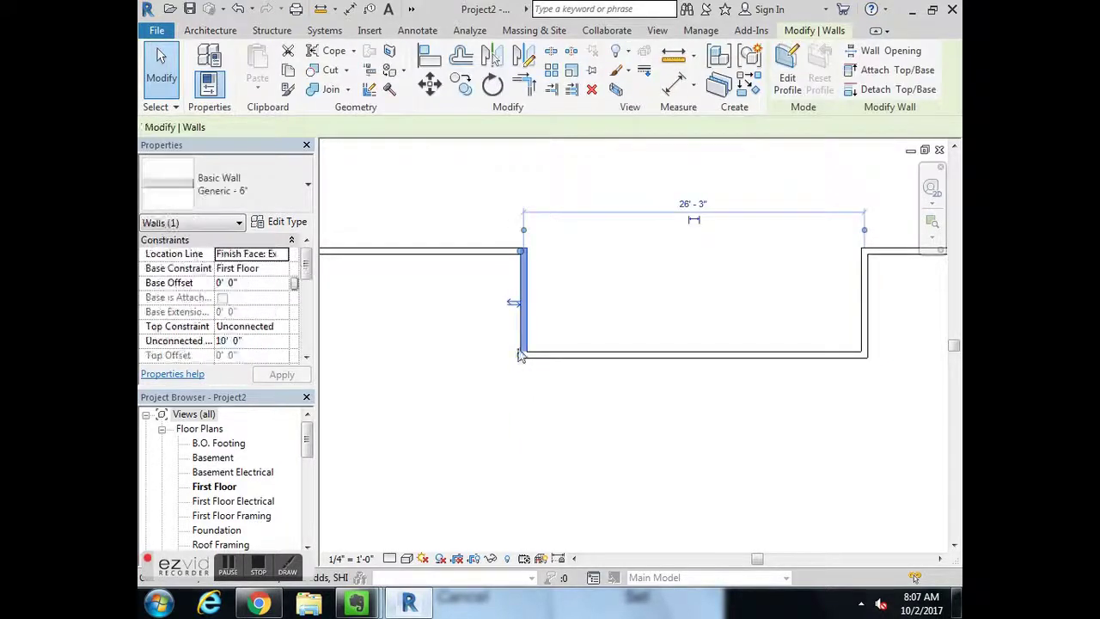
left_click(524, 229)
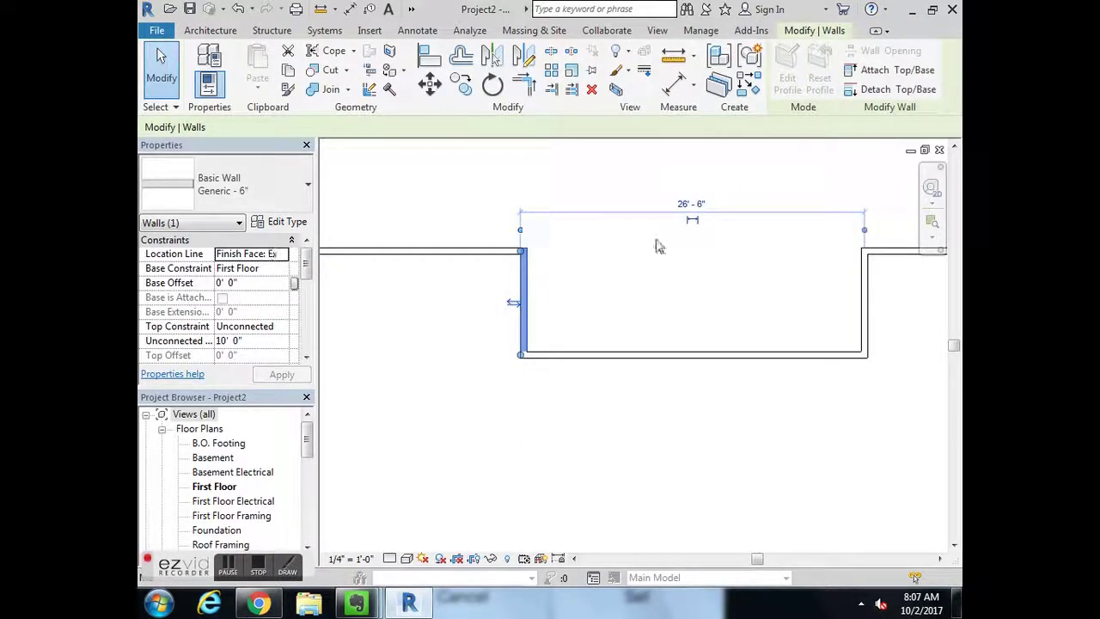
left_click(864, 230)
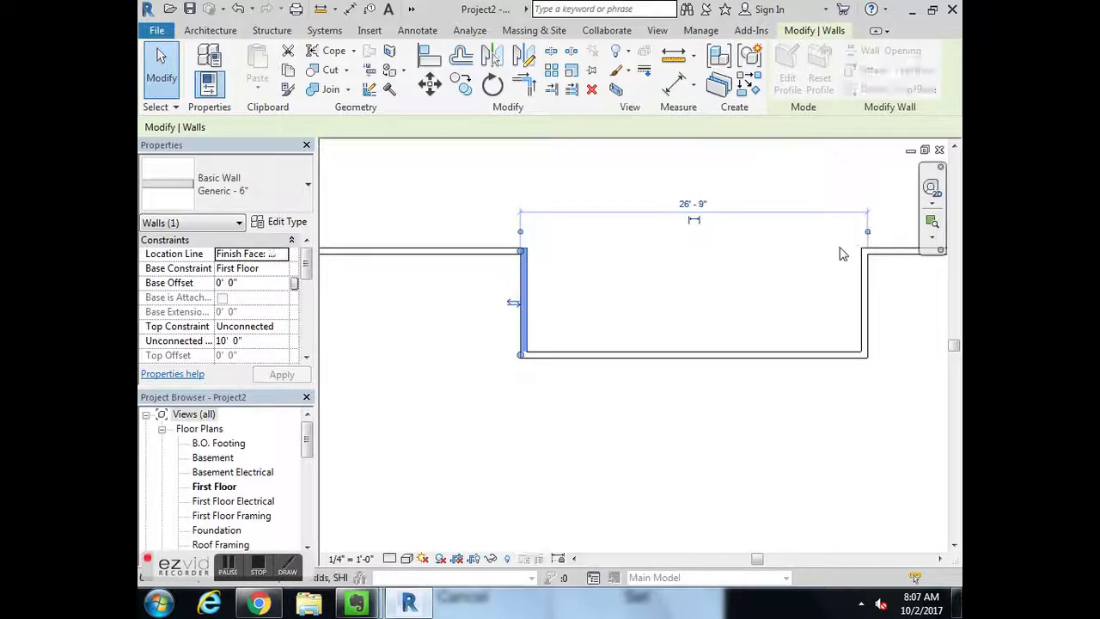
left_click(693, 203)
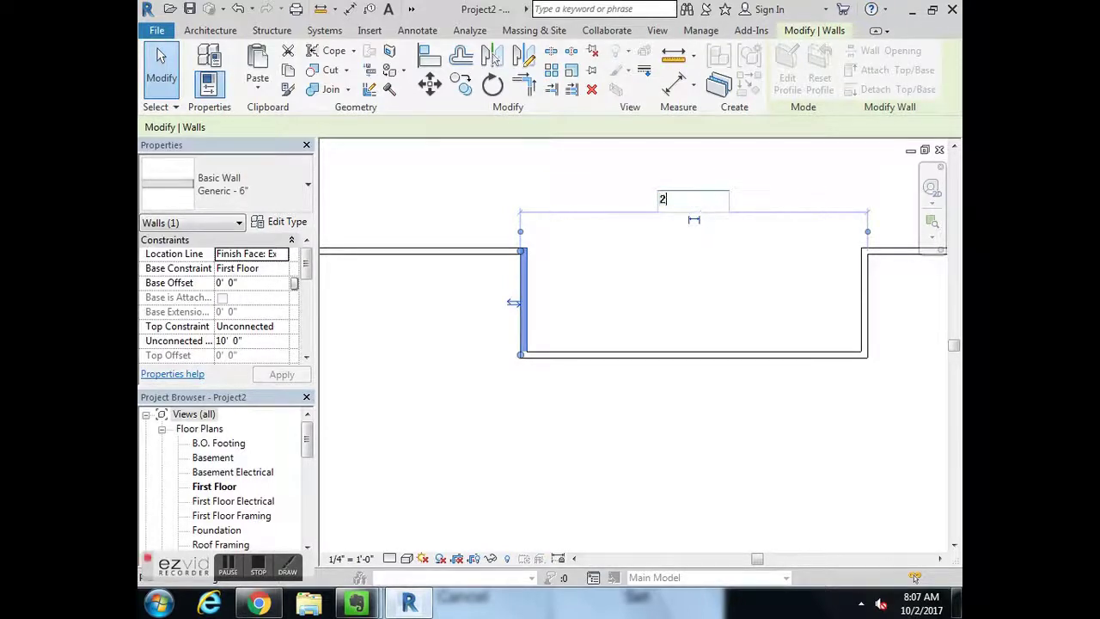
type("26'10")
key("Return")
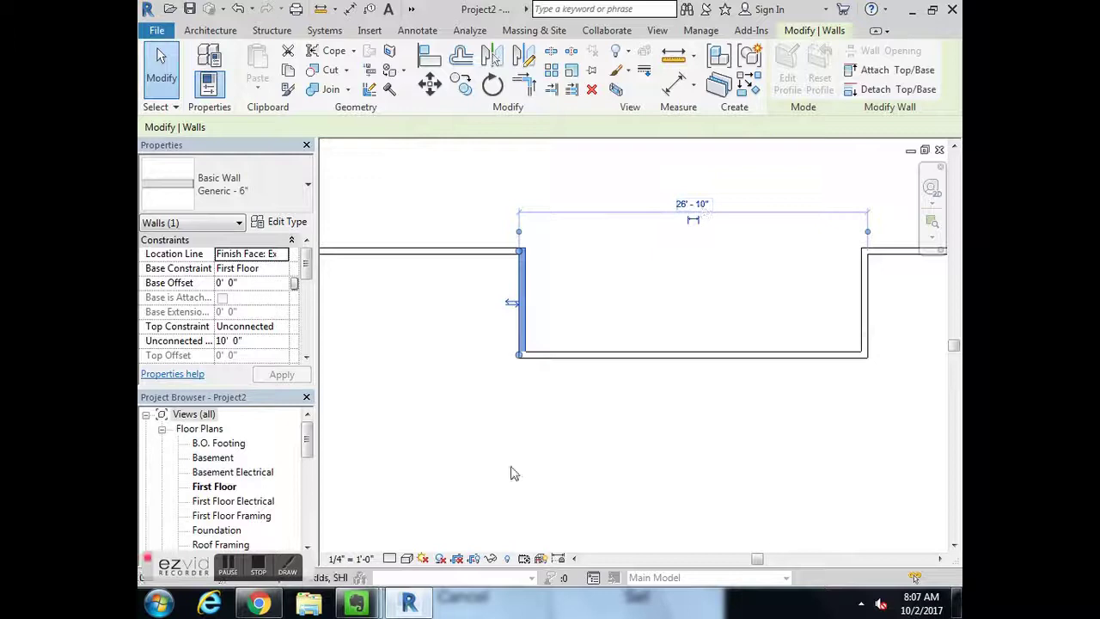
Check the bump-out's left wall offset from the left exterior wall and recentre the plan
scroll(516, 477, "down", 3)
left_click(531, 379)
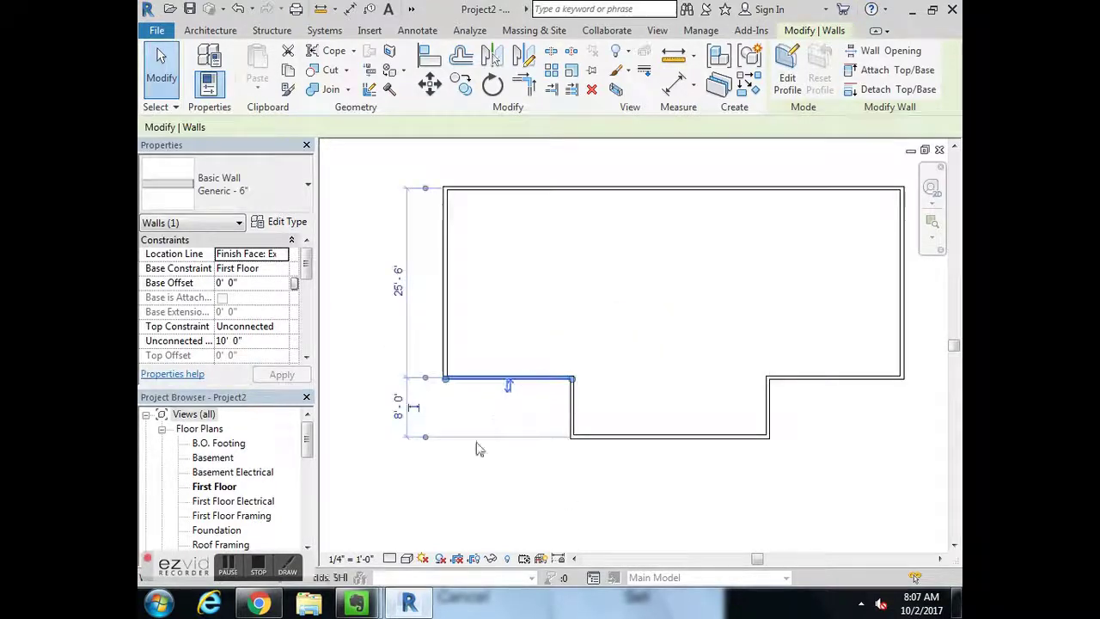
left_click(516, 436)
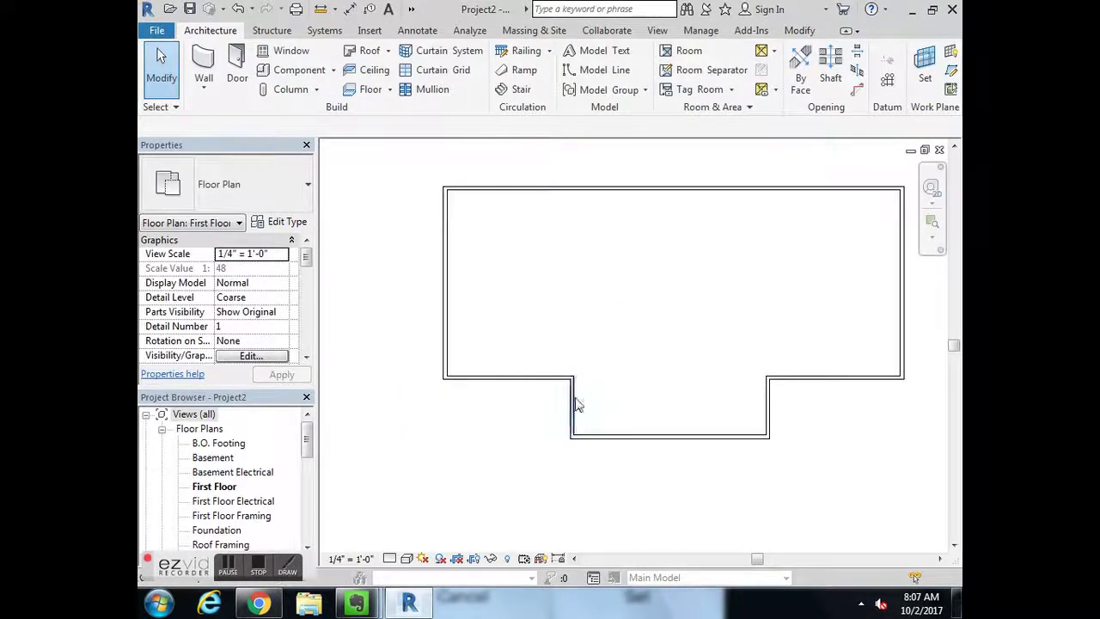
left_click(575, 405)
left_click(447, 342)
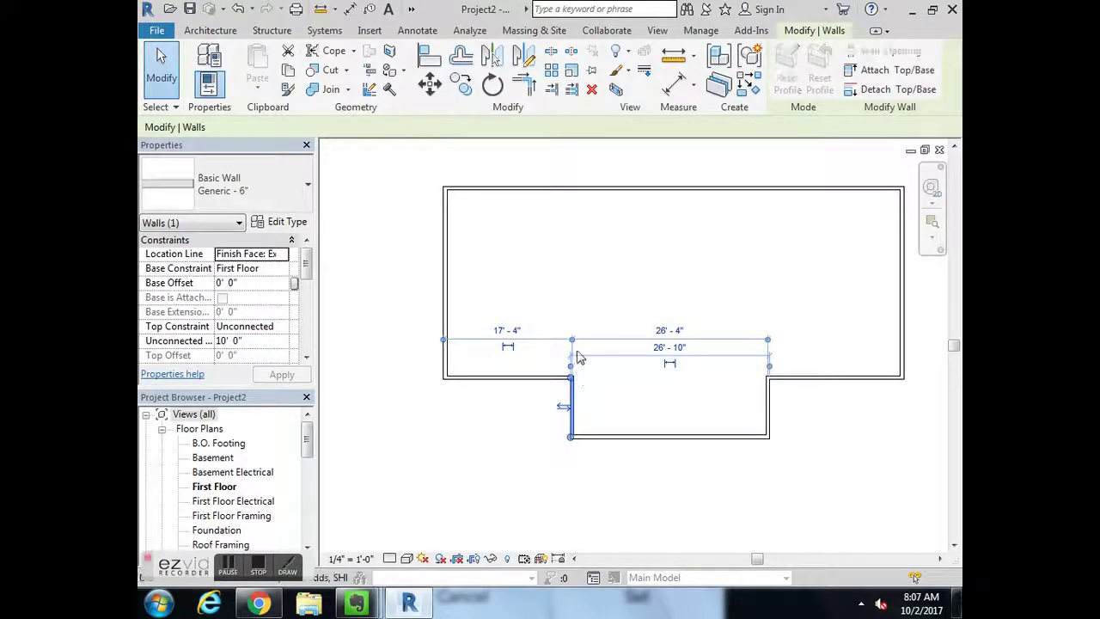
scroll(578, 358, "up", 3)
left_click(570, 325)
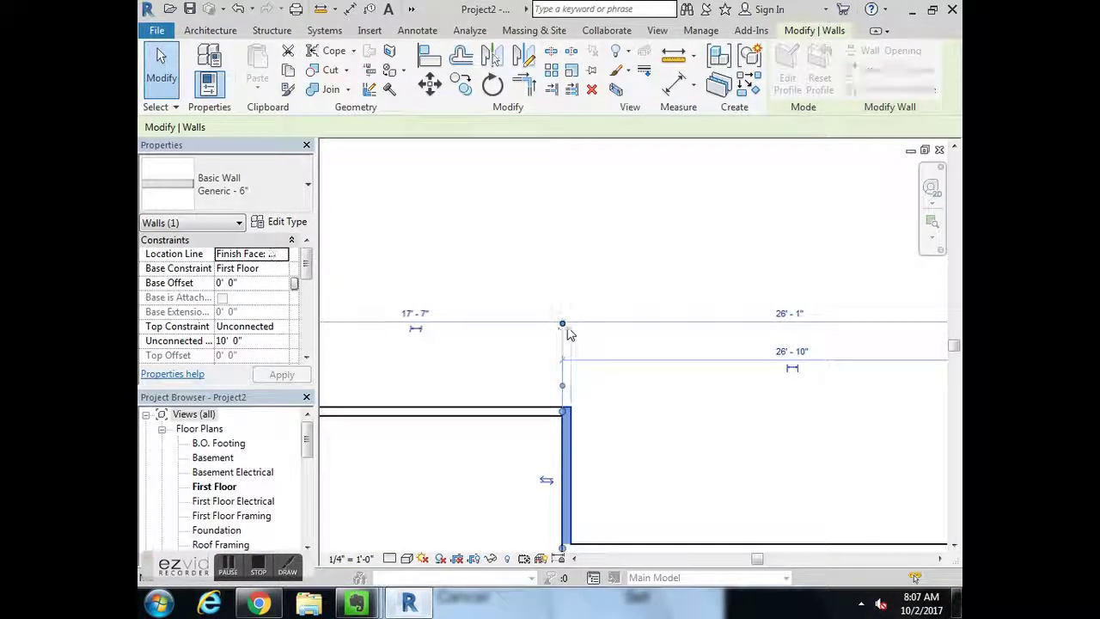
scroll(521, 472, "down", 3)
middle_click_drag(576, 444, 550, 442)
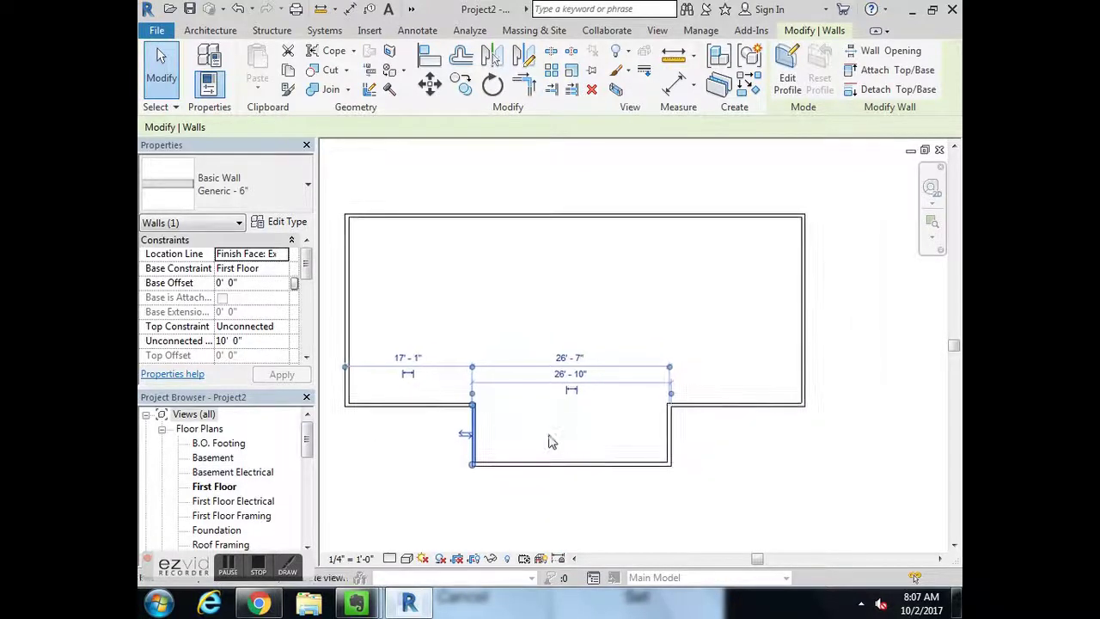
left_click(580, 506)
middle_click_drag(701, 342, 727, 352)
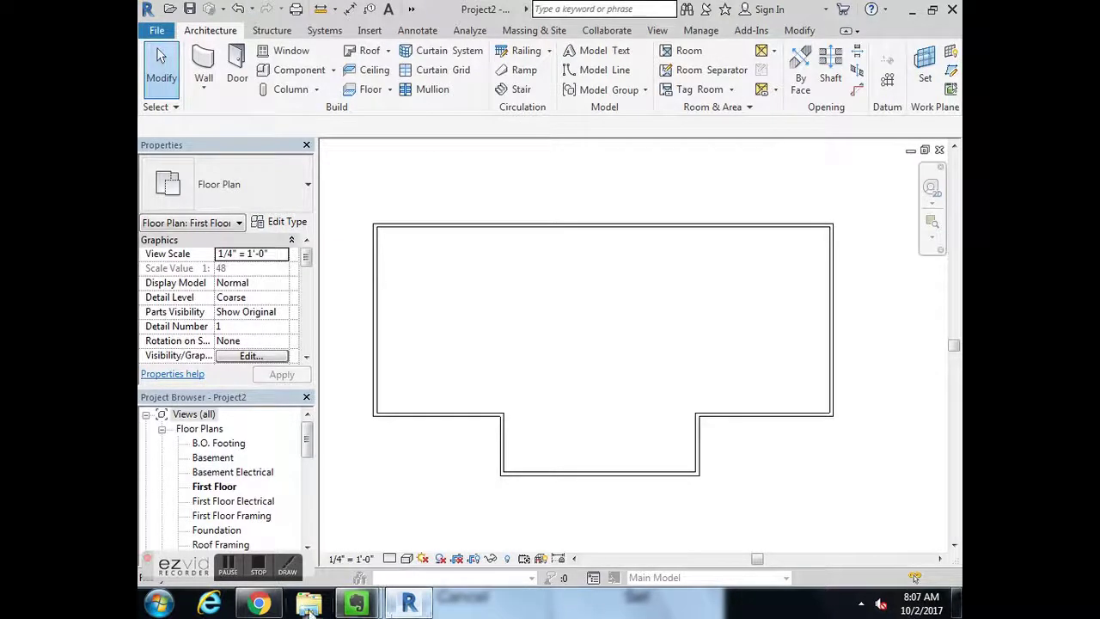
left_click(258, 605)
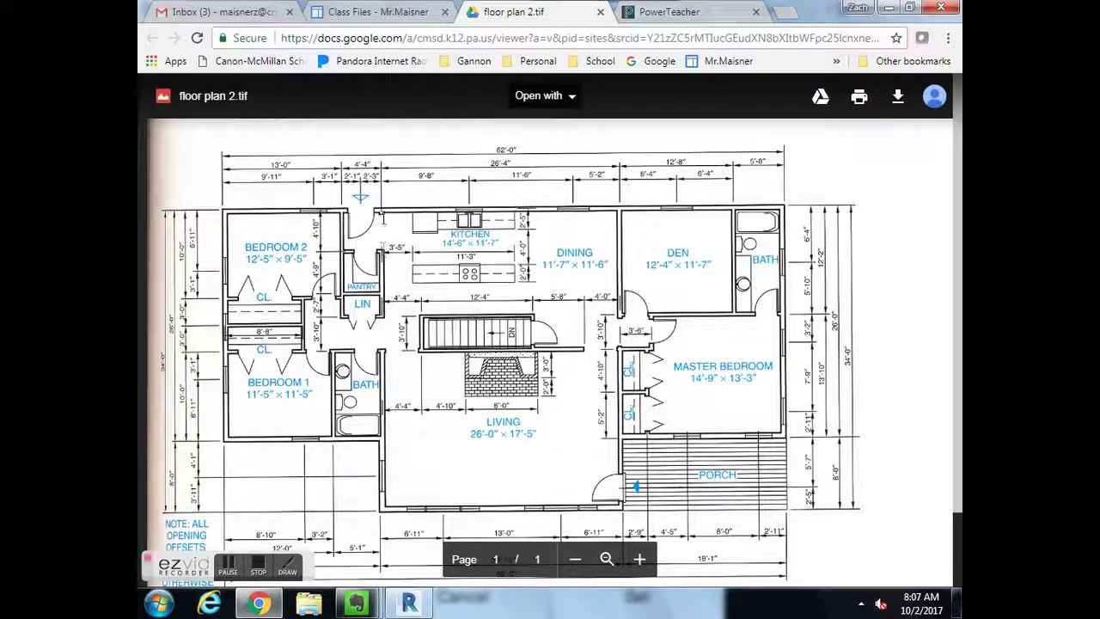
left_click(640, 560)
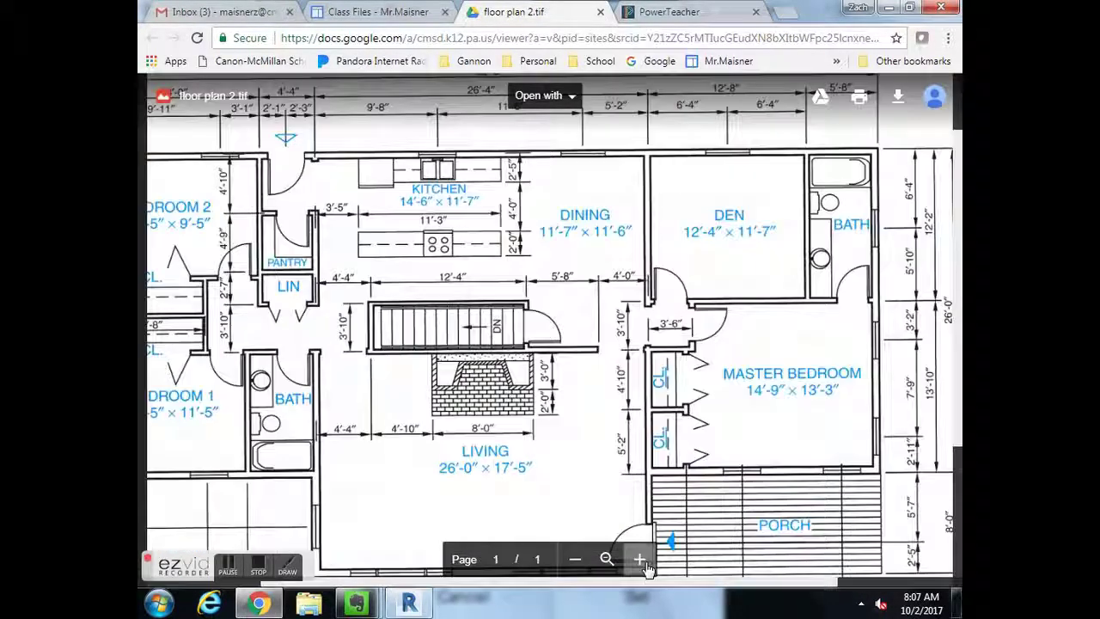
left_click(640, 560)
scroll(679, 386, "down", 3)
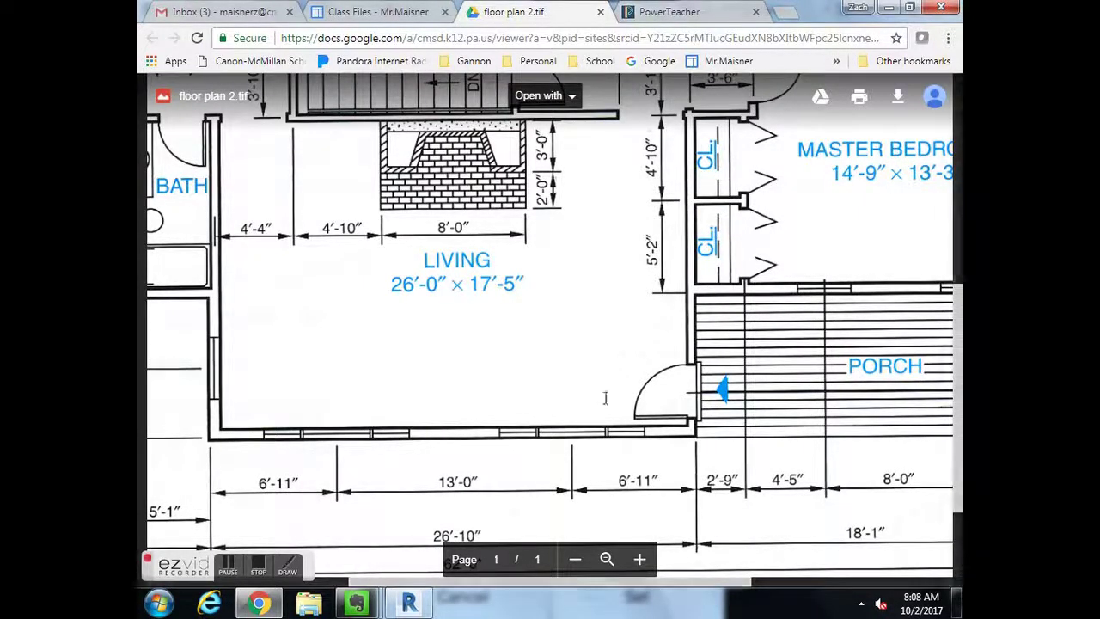
left_click(575, 559)
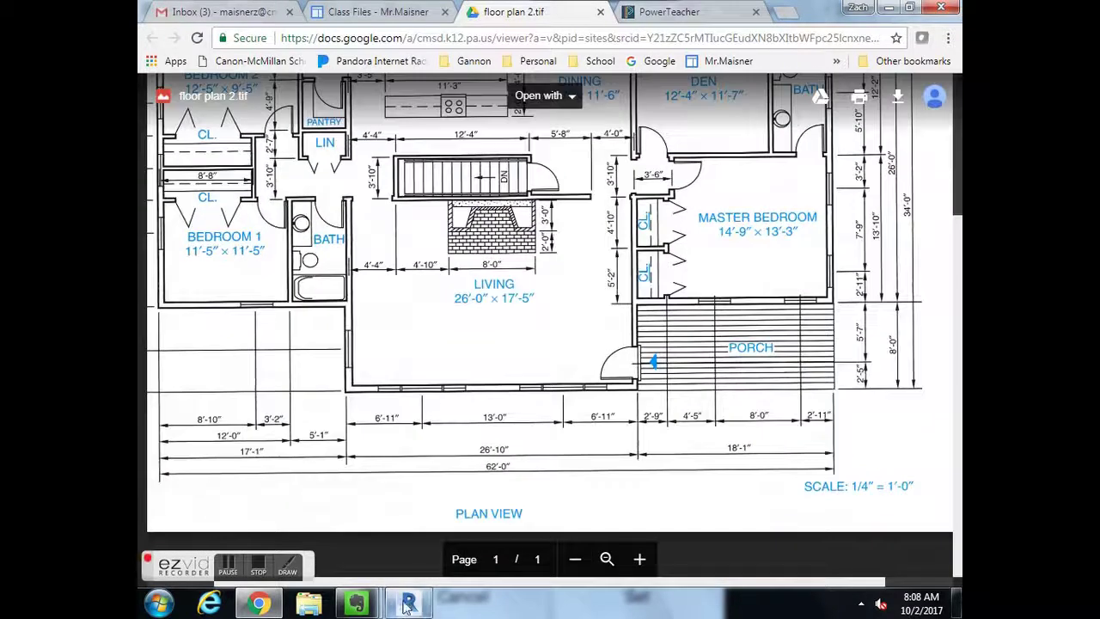
left_click(409, 603)
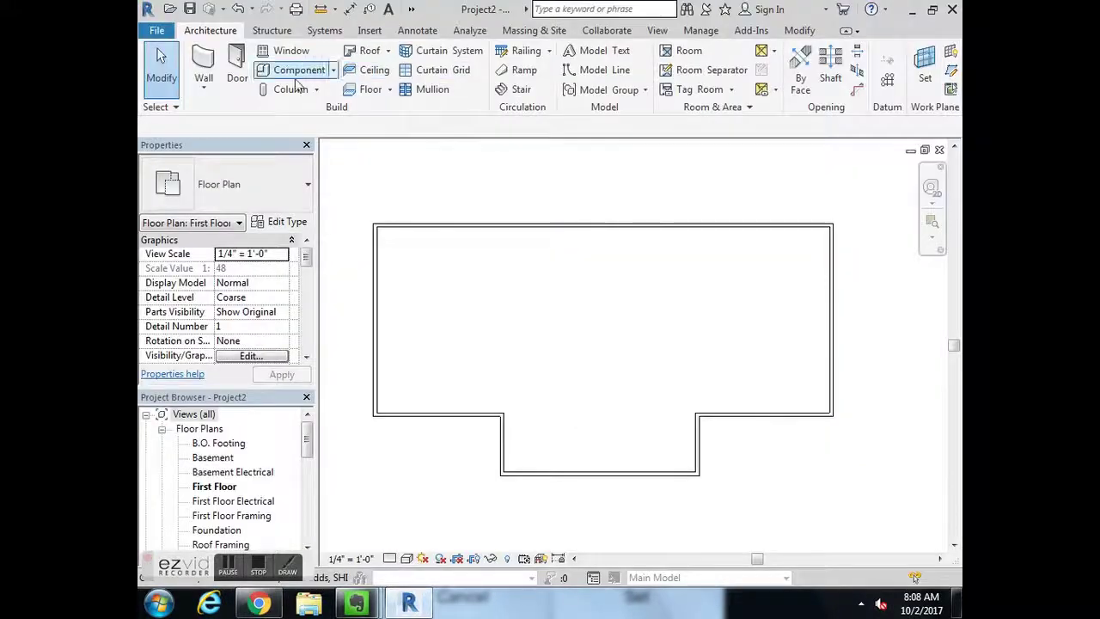
Draw a Generic - 4" interior wall from the bump-out corner up to the top exterior wall
left_click(206, 65)
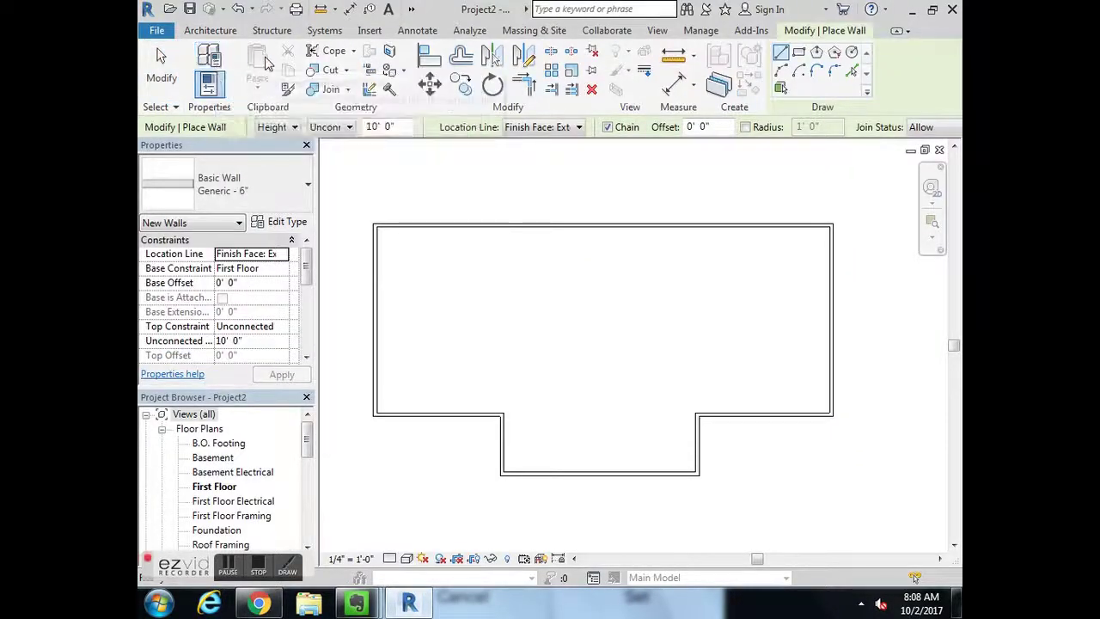
left_click(244, 206)
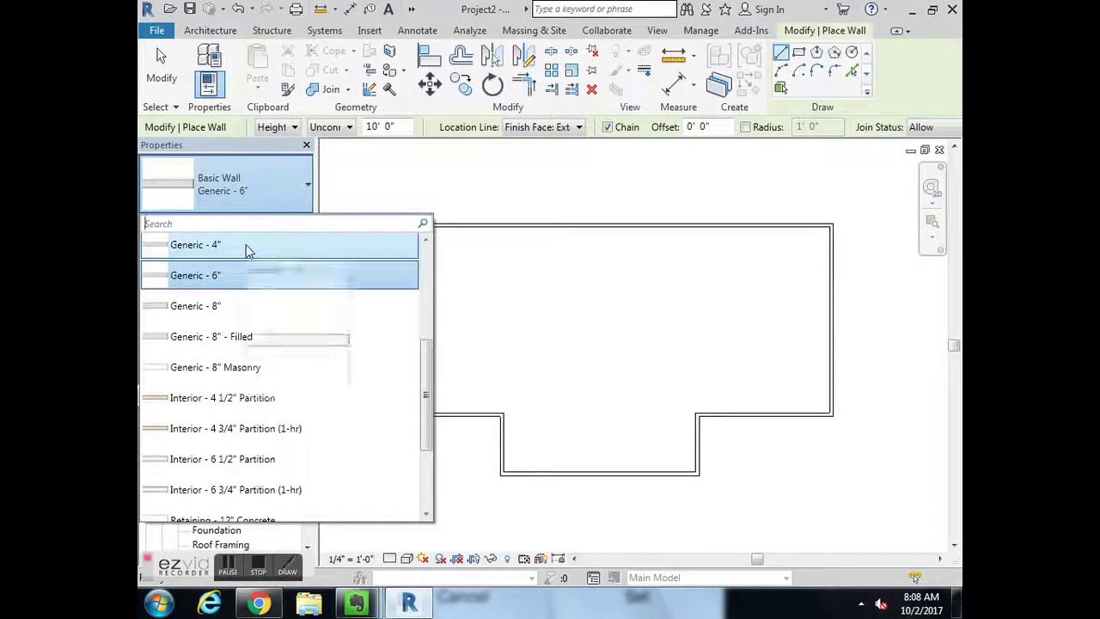
left_click(246, 246)
scroll(756, 415, "up", 2)
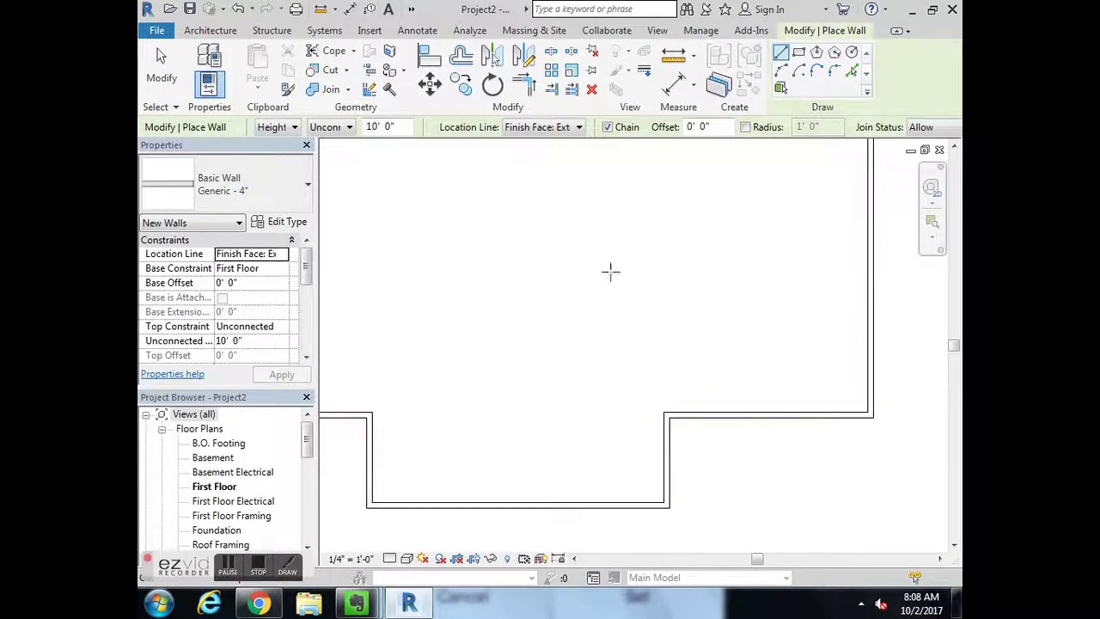
left_click(661, 411)
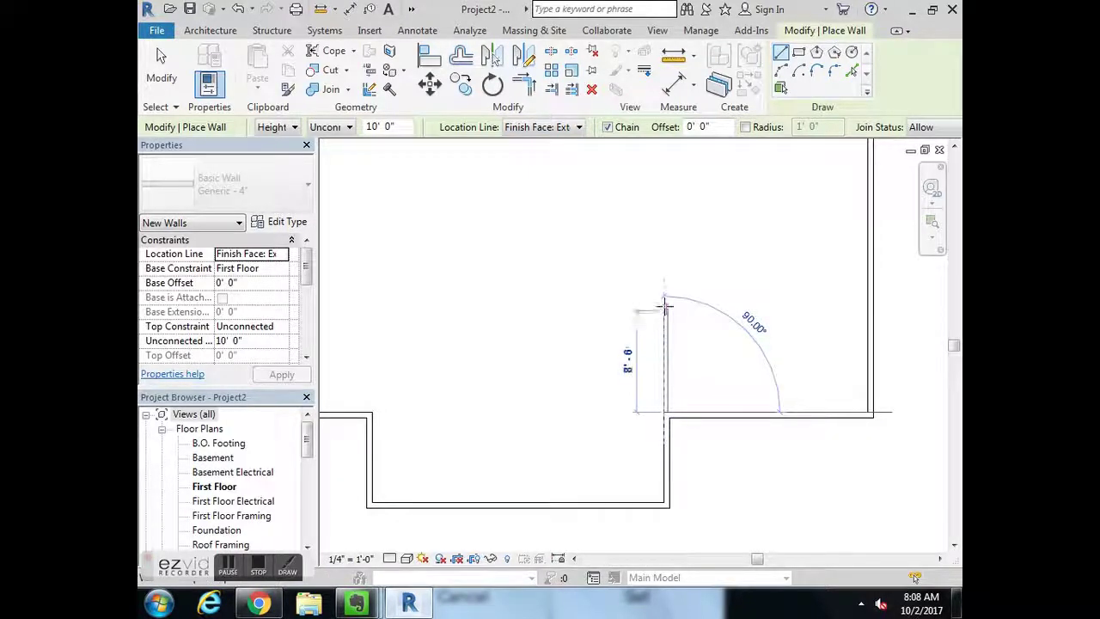
scroll(668, 412, "up", 5)
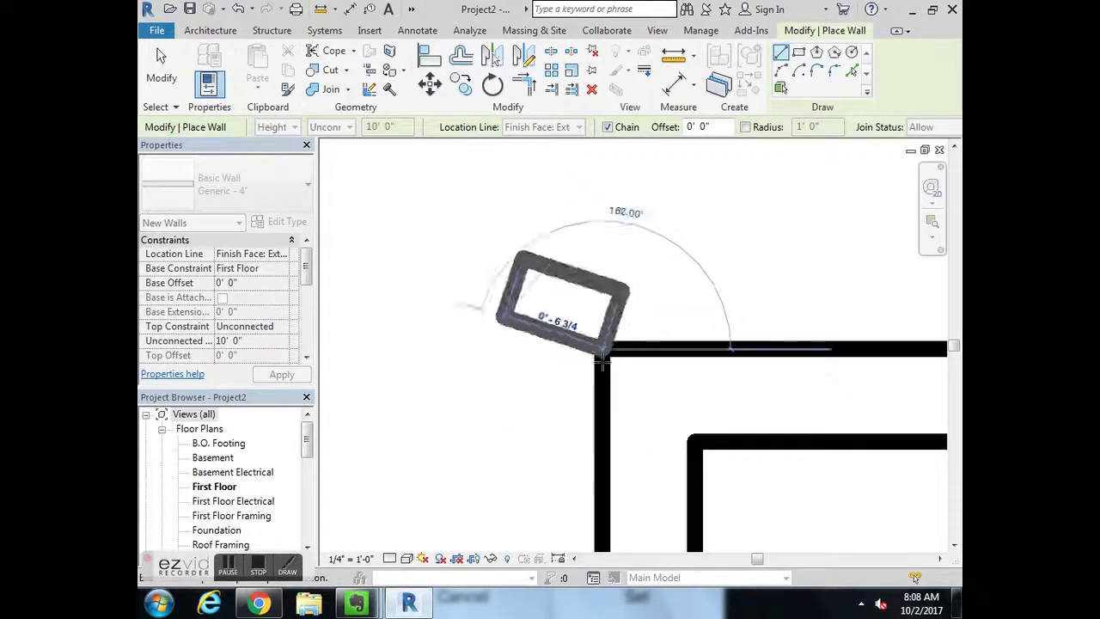
scroll(611, 361, "down", 4)
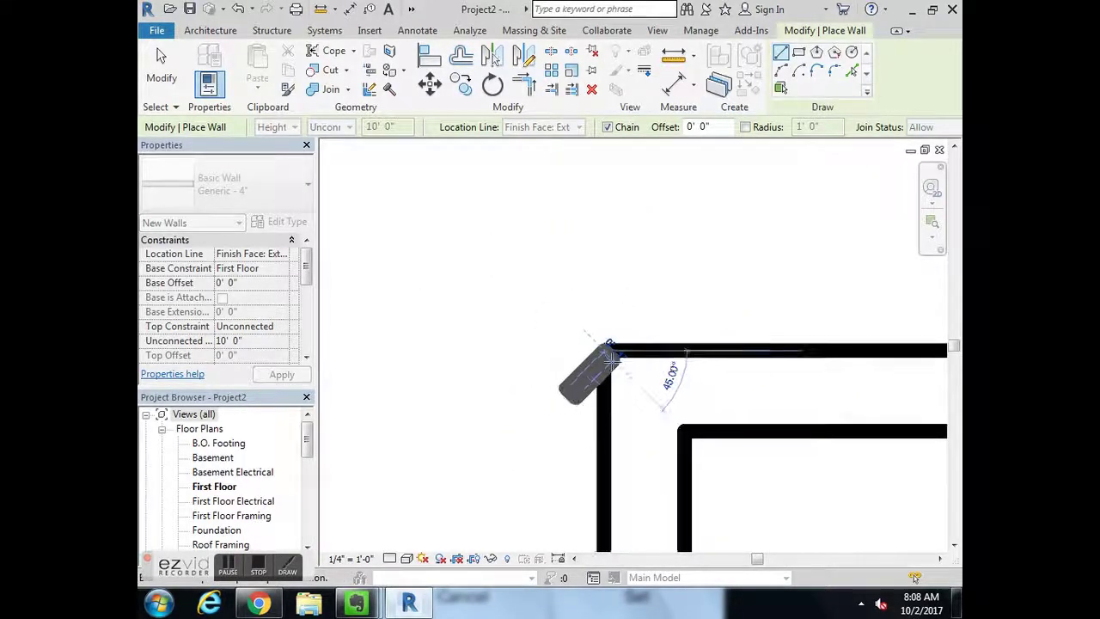
scroll(611, 361, "down", 5)
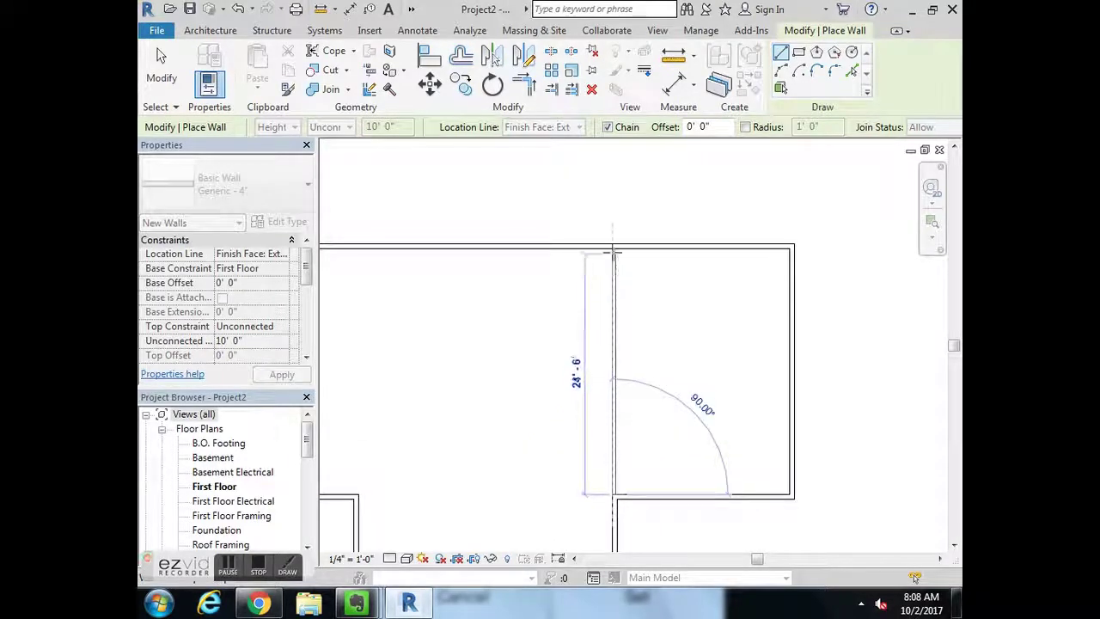
left_click(612, 249)
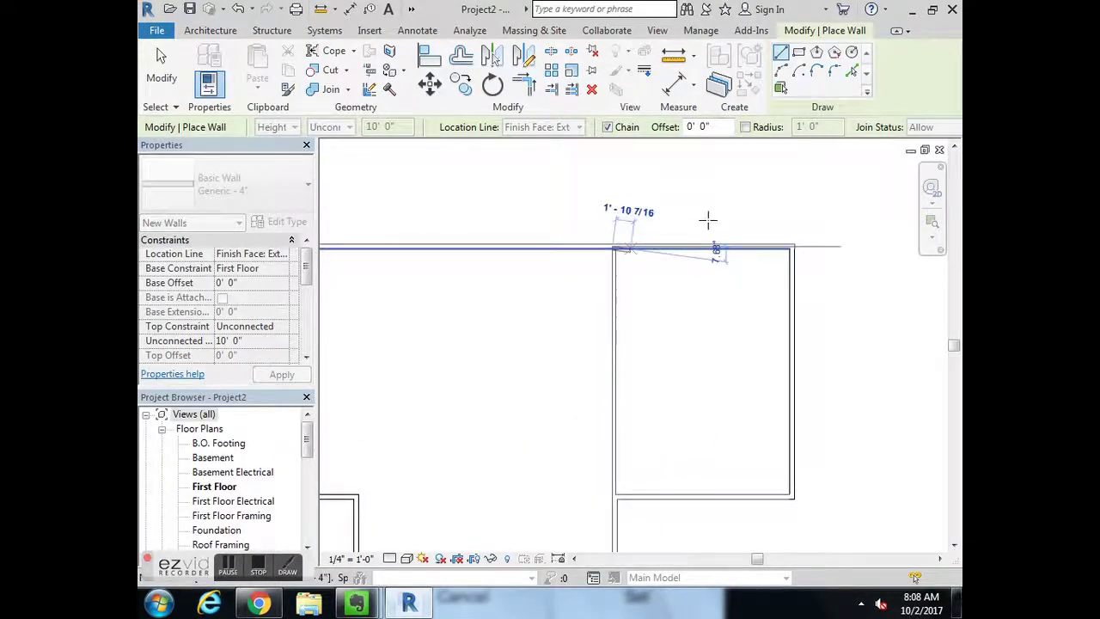
key("Escape")
key("Escape")
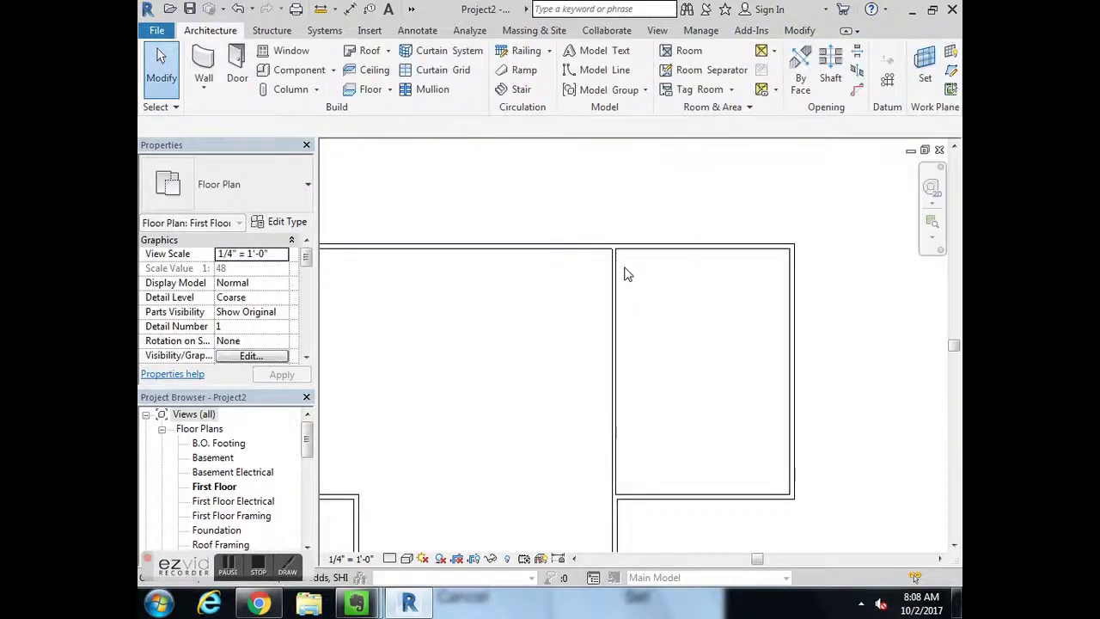
scroll(641, 275, "up", 3)
scroll(654, 283, "down", 4)
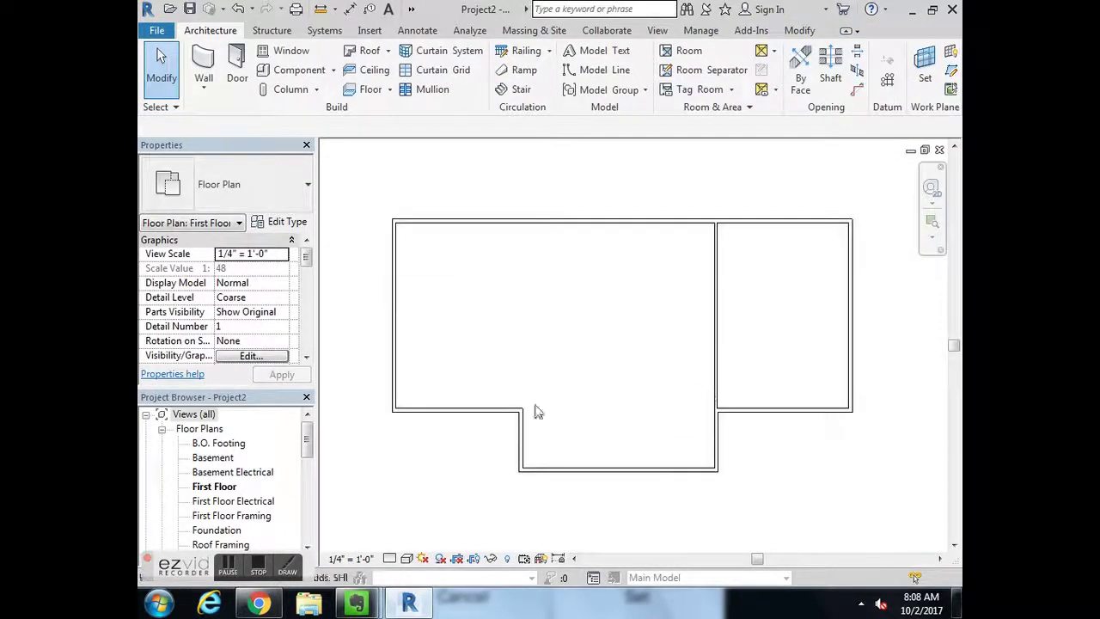
scroll(534, 413, "up", 5)
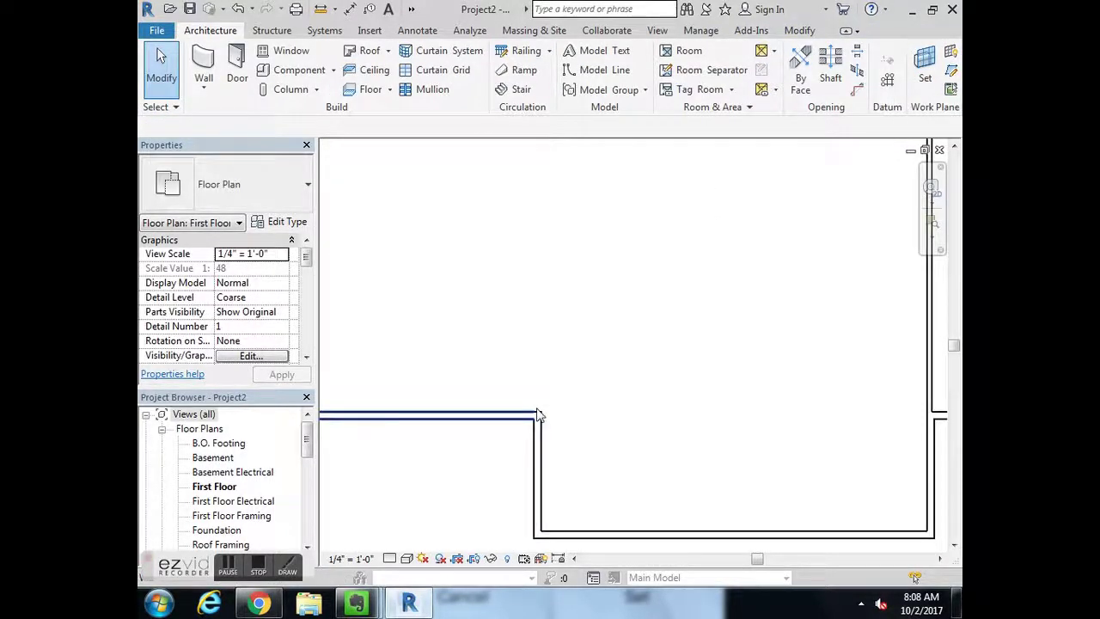
Draw a second interior wall, aligned by Finish Face: Interior, from the bump-out's left corner to the top wall
left_click(204, 67)
left_click(545, 127)
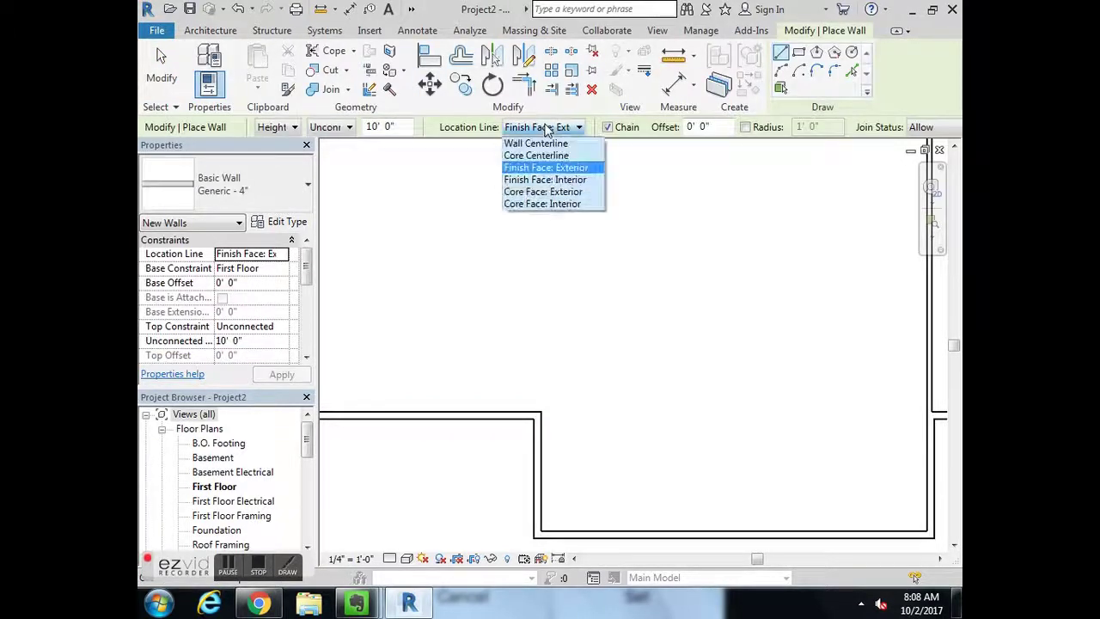
left_click(582, 178)
scroll(542, 422, "up", 2)
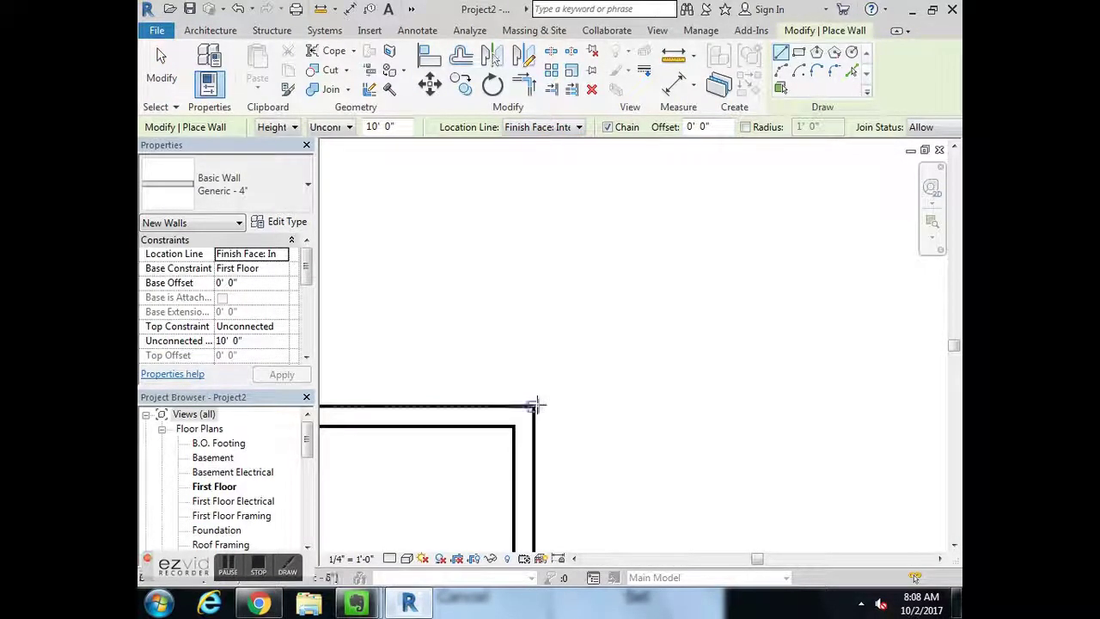
left_click(534, 405)
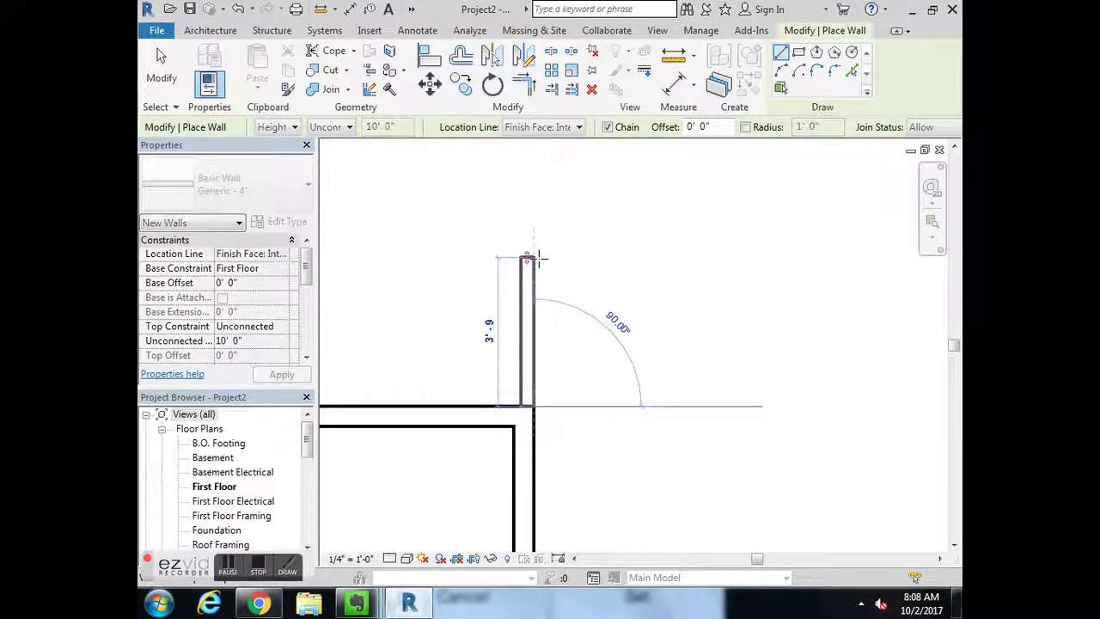
scroll(533, 248, "down", 3)
middle_click_drag(533, 255, 526, 460)
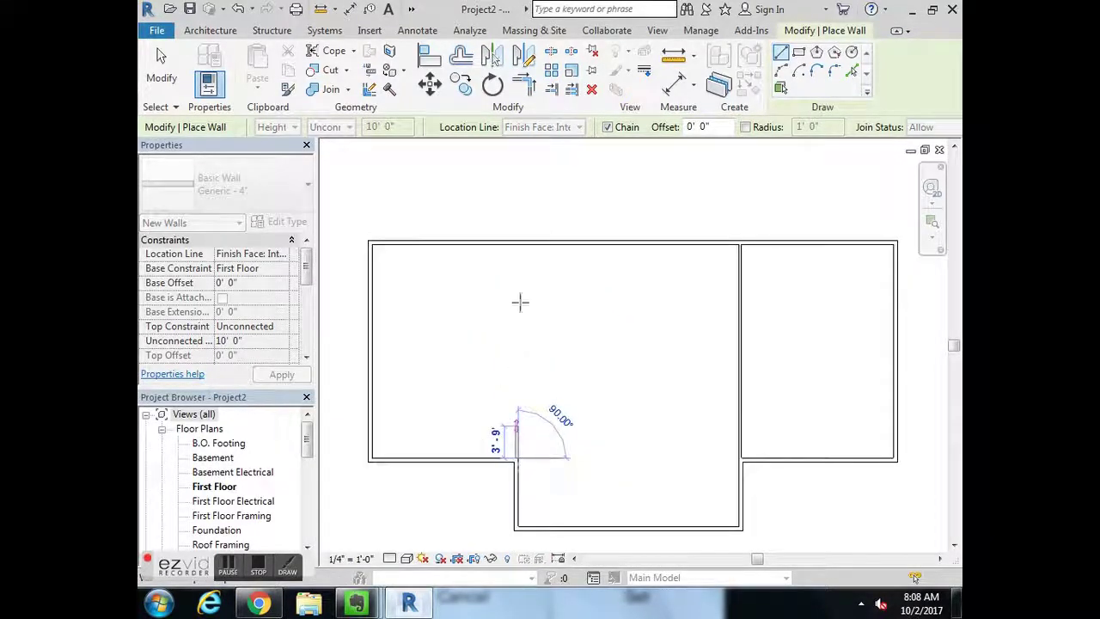
left_click(516, 248)
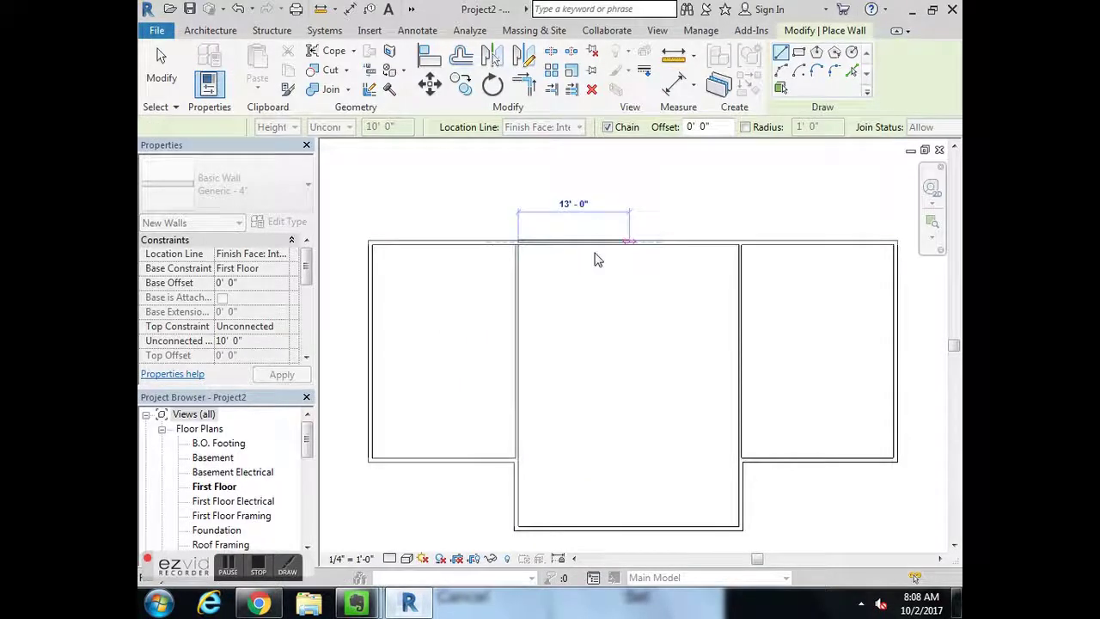
key("Escape")
key("Escape")
scroll(526, 253, "up", 1)
scroll(558, 293, "down", 3)
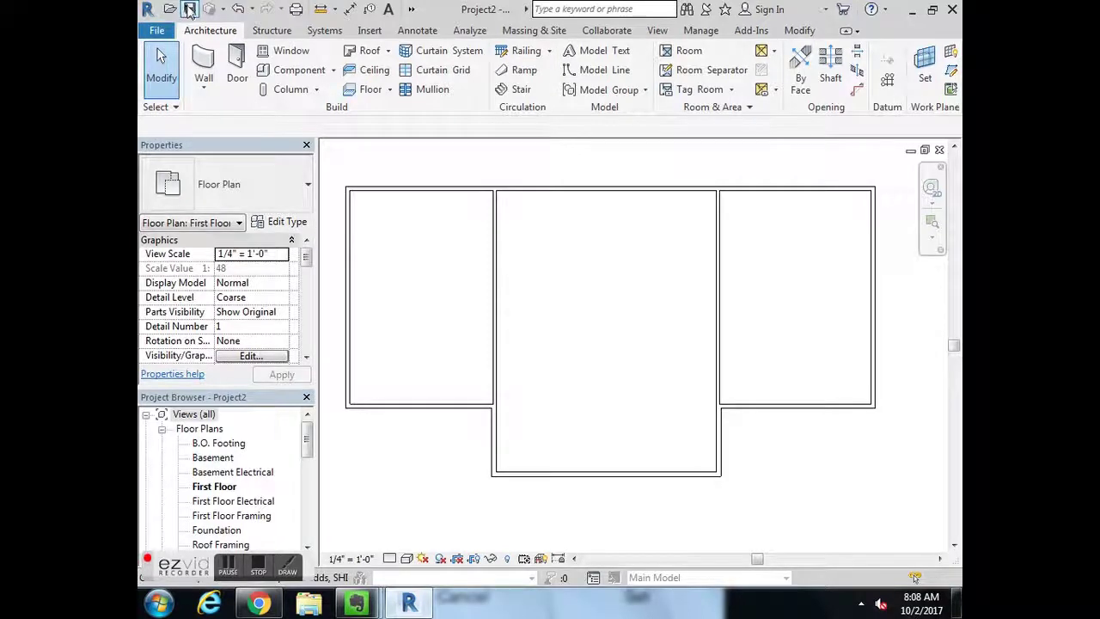
Fit the floor plan 2.tif image, then zoom into the den, bath and master bedroom dimensions
left_click(258, 604)
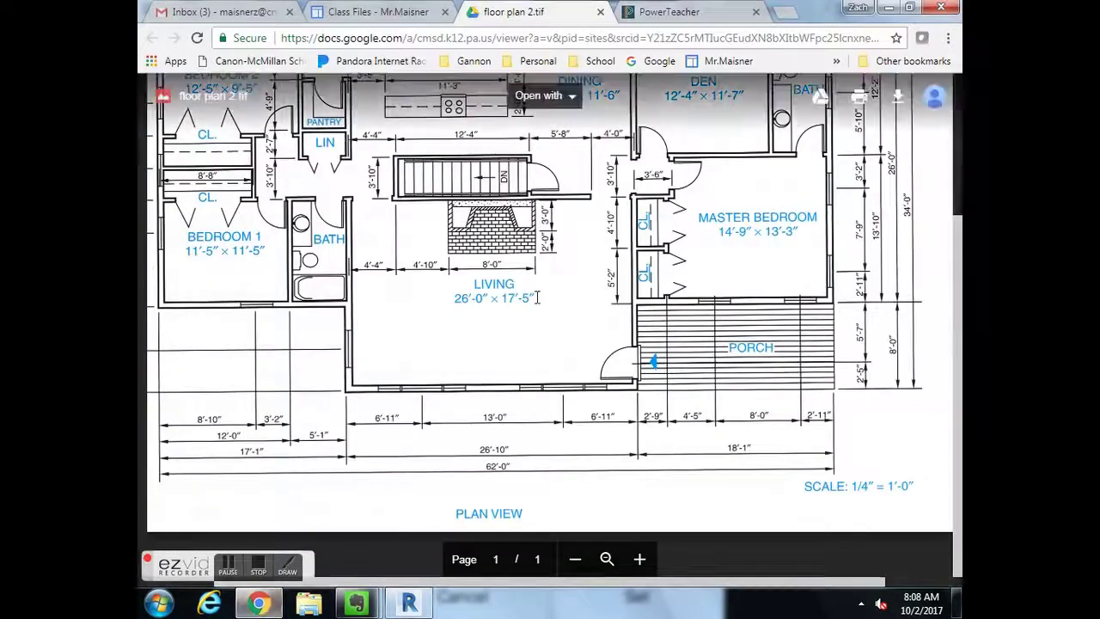
left_click(575, 559)
left_click(575, 560)
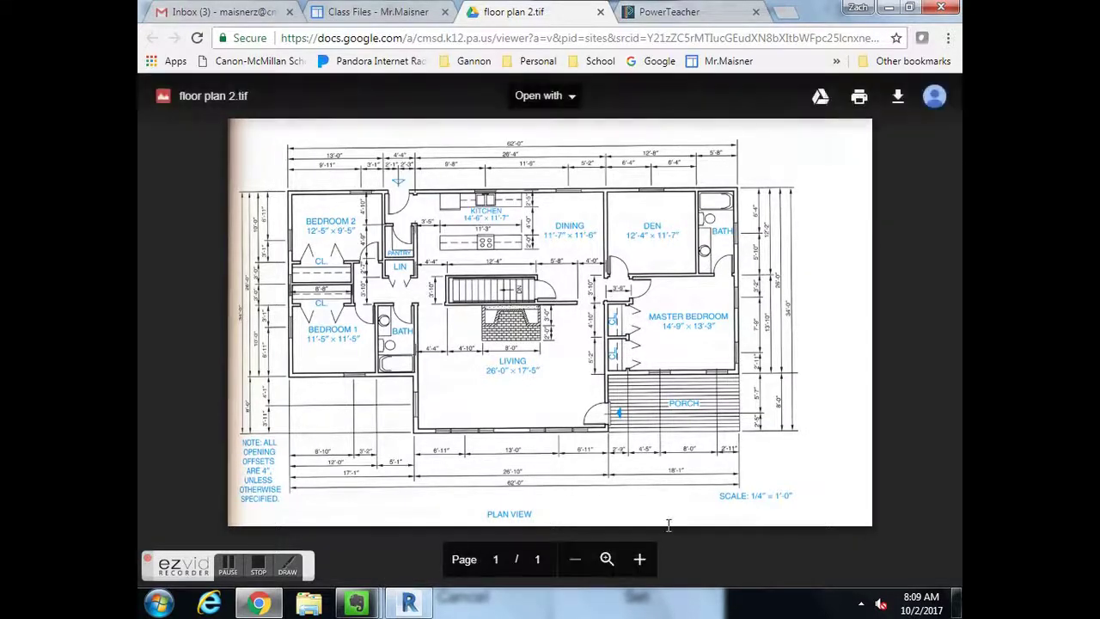
left_click(641, 560)
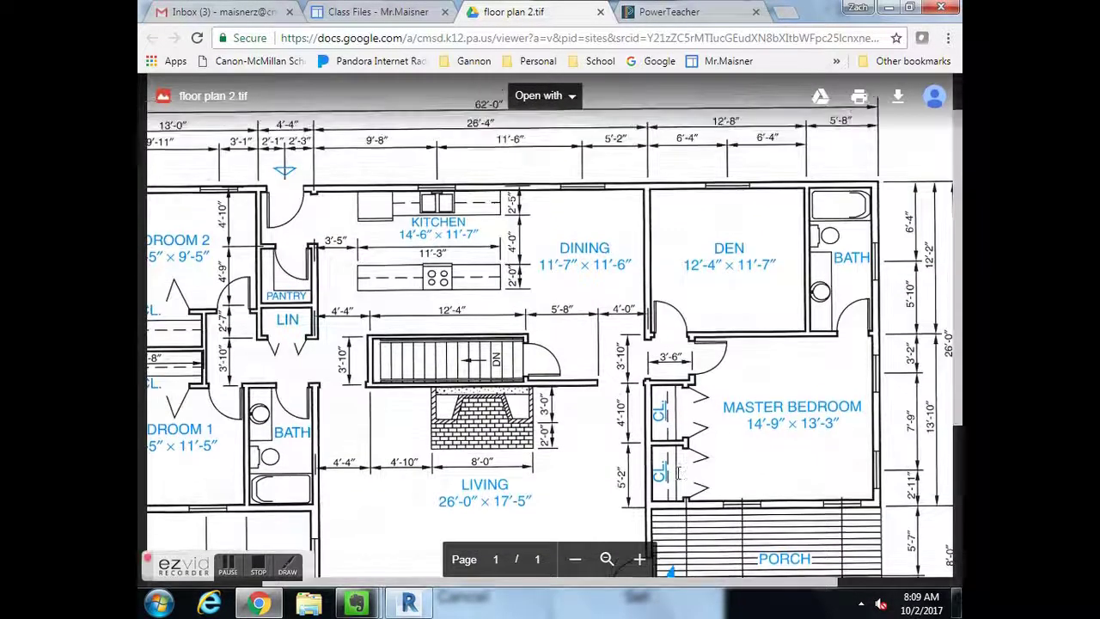
left_click_drag(745, 438, 603, 387)
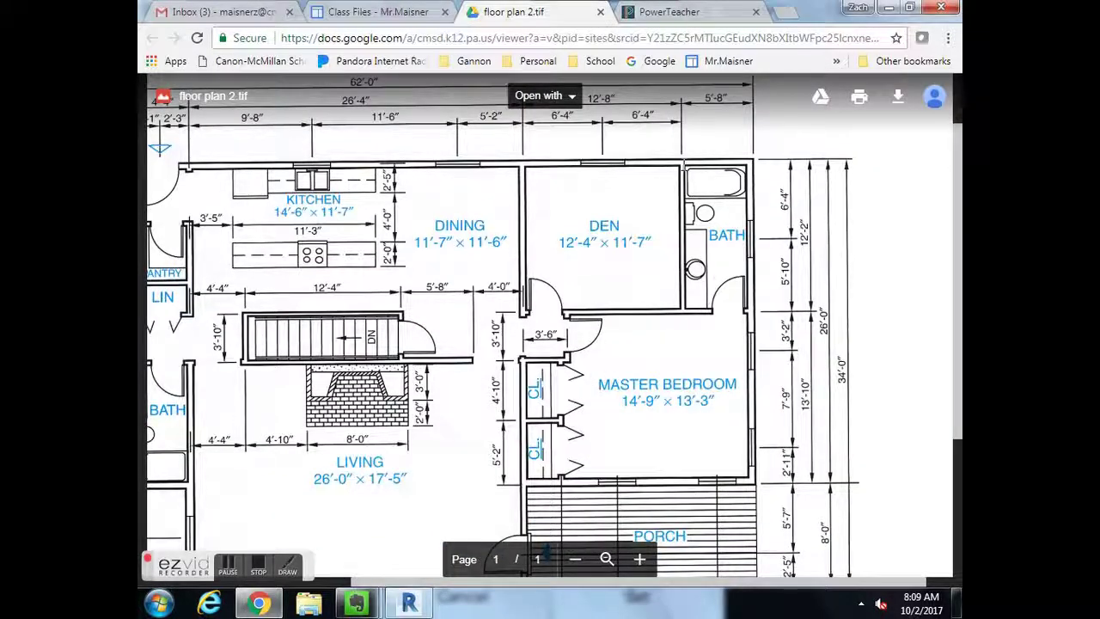
scroll(704, 189, "up", 2)
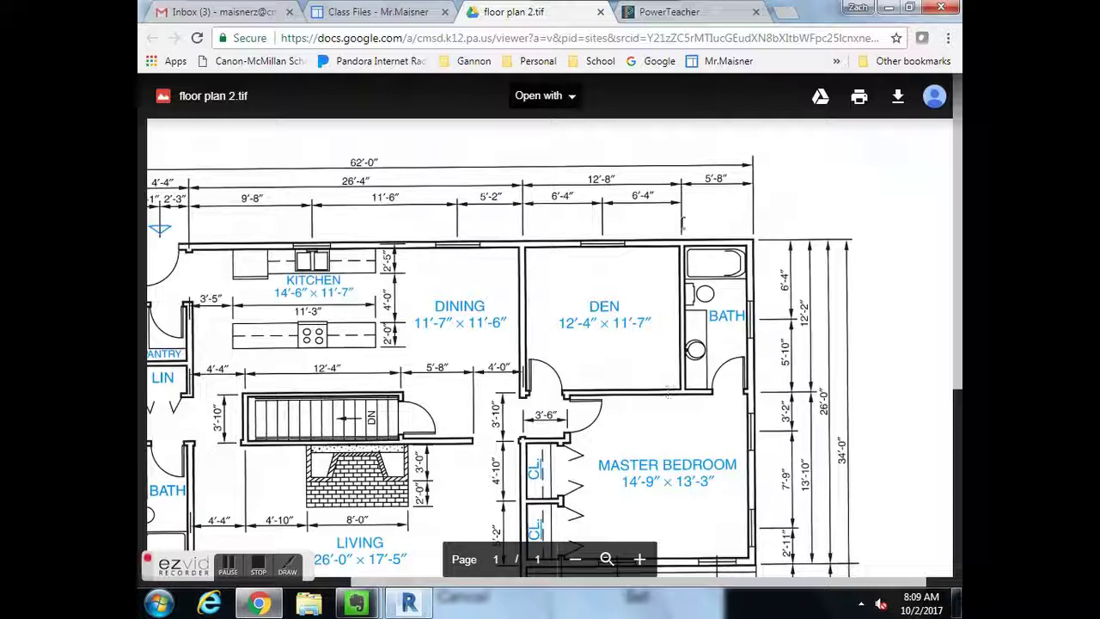
Draw a Wall Centerline horizontal wall across the right-hand room to the east exterior wall
left_click(394, 606)
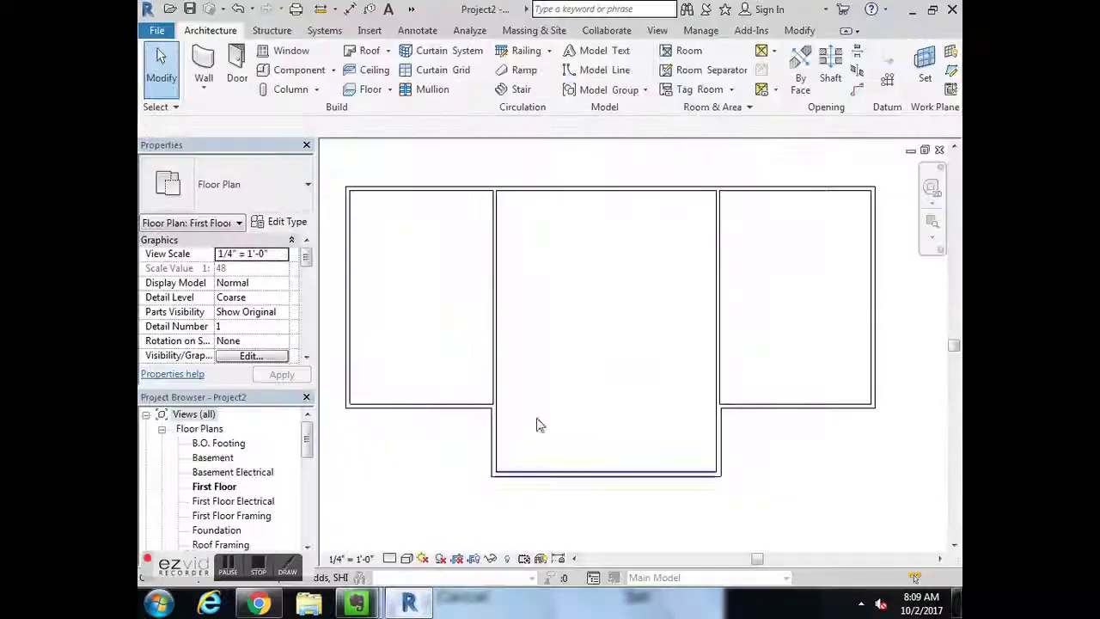
left_click(401, 606)
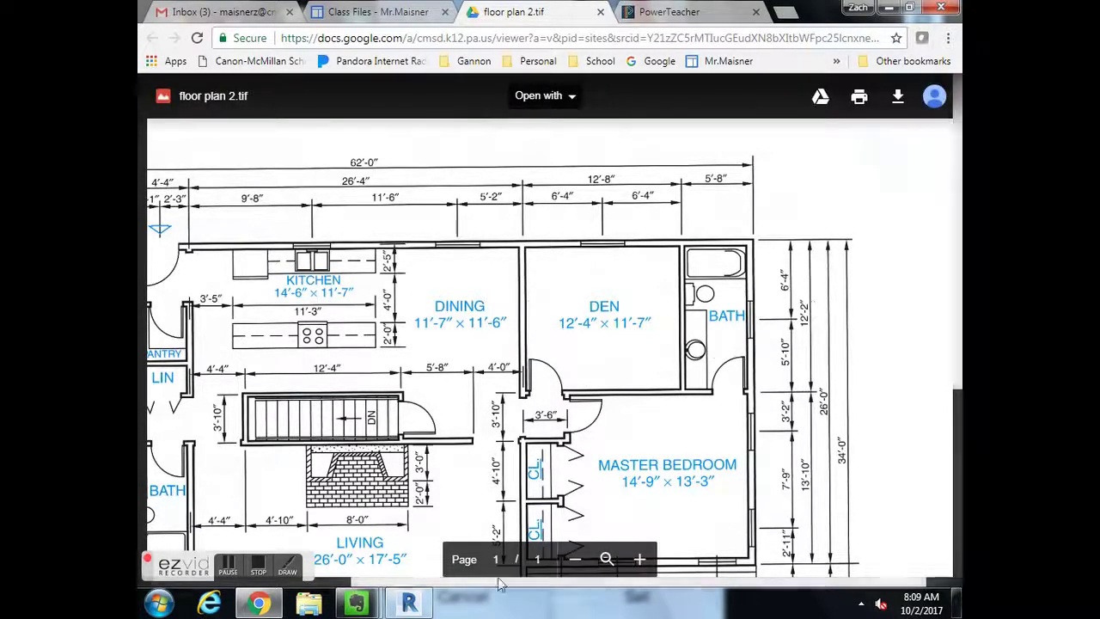
left_click(409, 604)
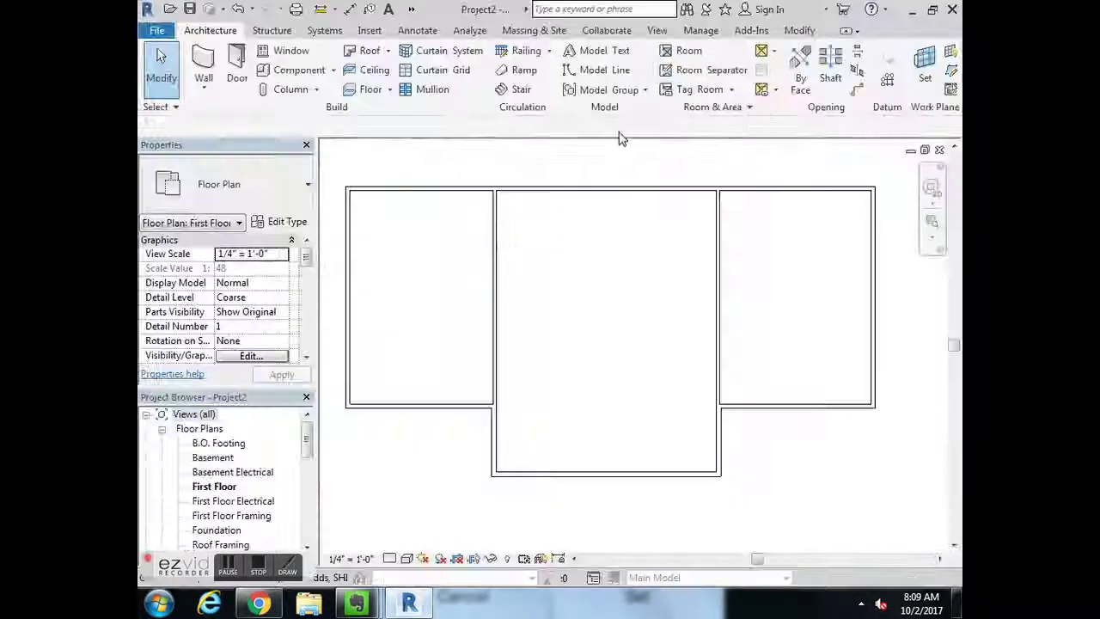
left_click(203, 69)
left_click(563, 126)
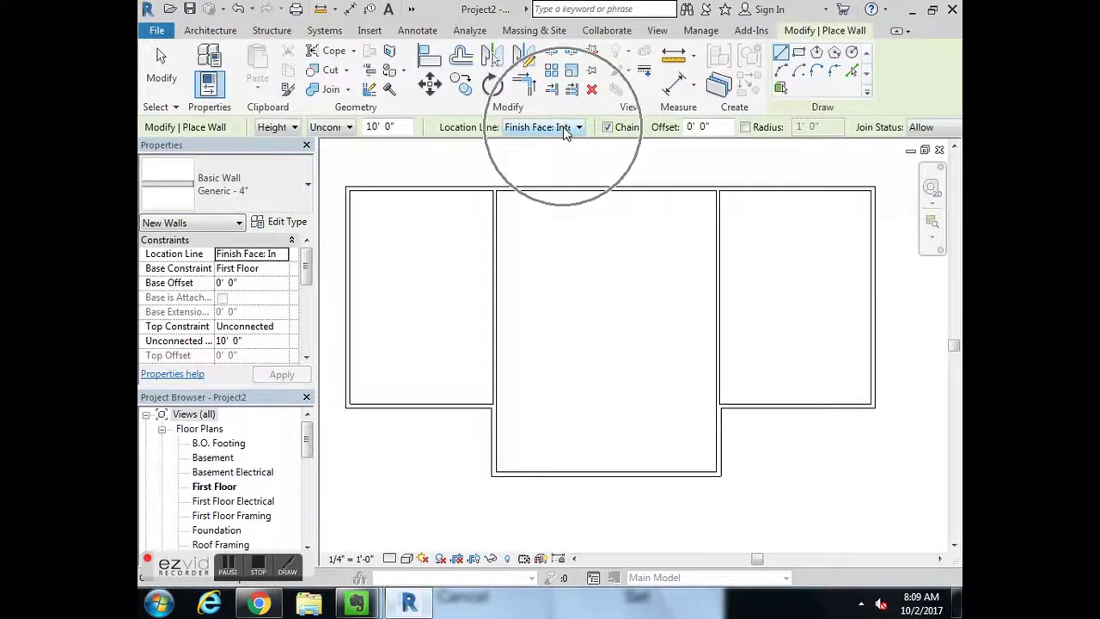
left_click(550, 142)
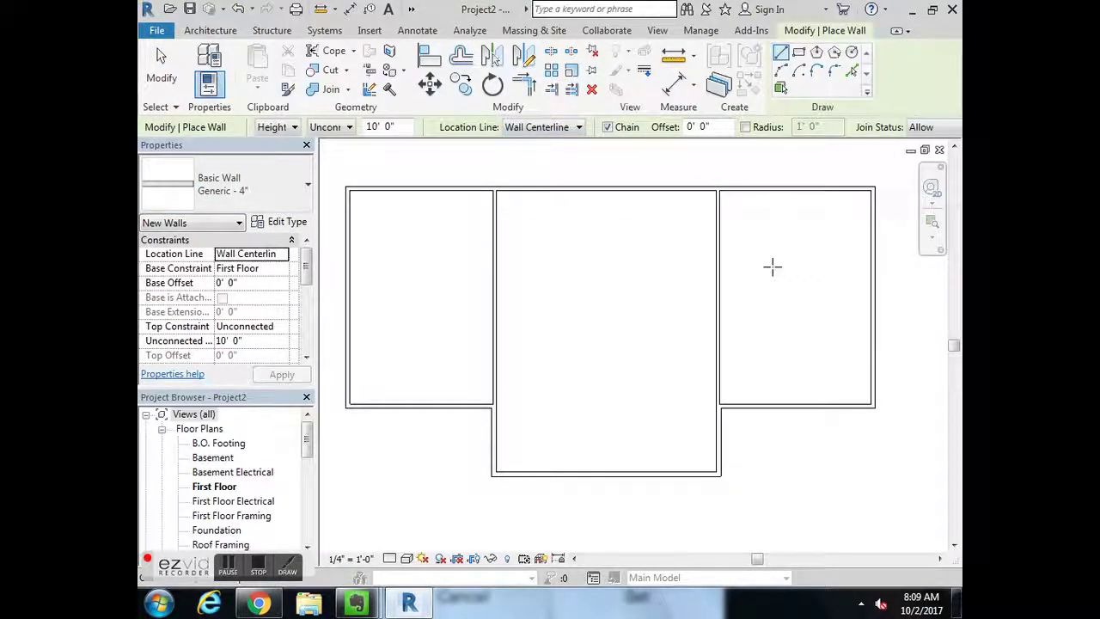
left_click(719, 260)
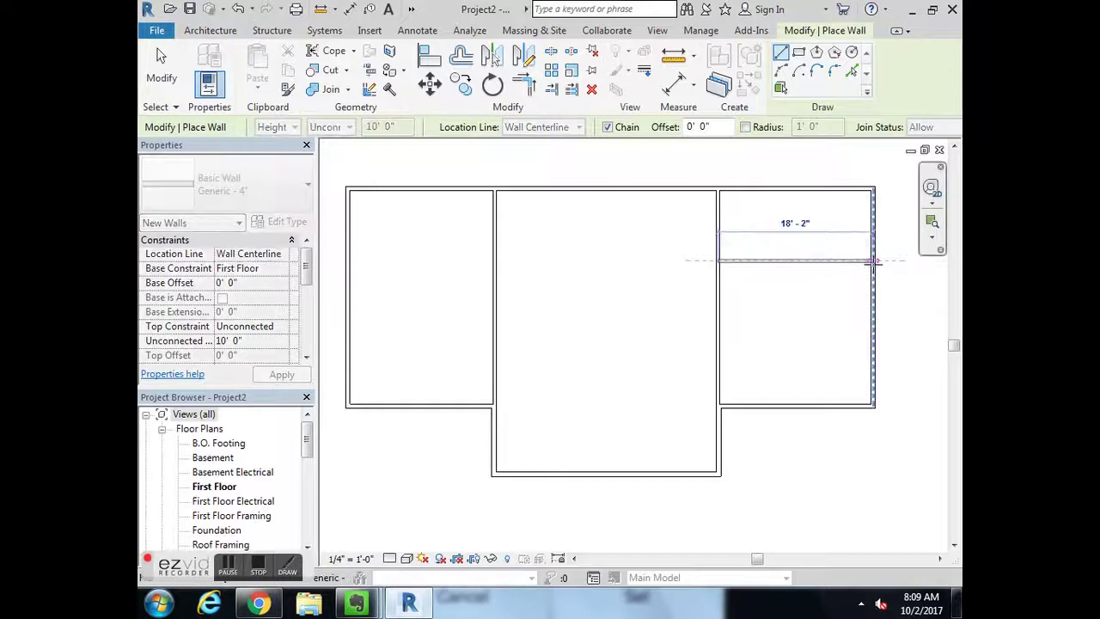
left_click(871, 258)
scroll(748, 300, "up", 5)
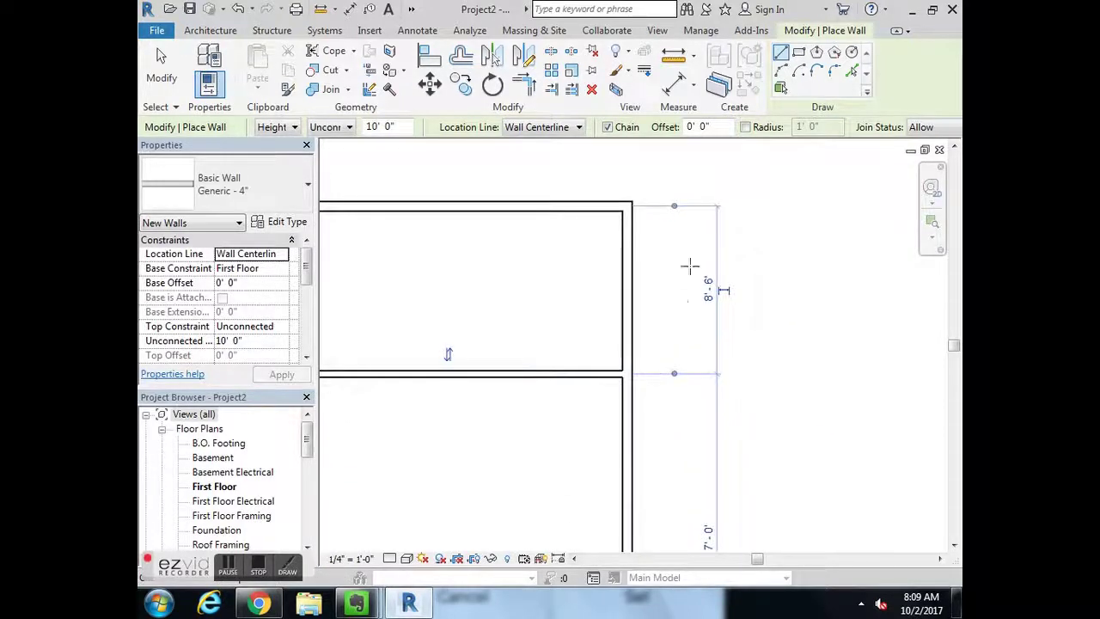
key("Escape")
key("Escape")
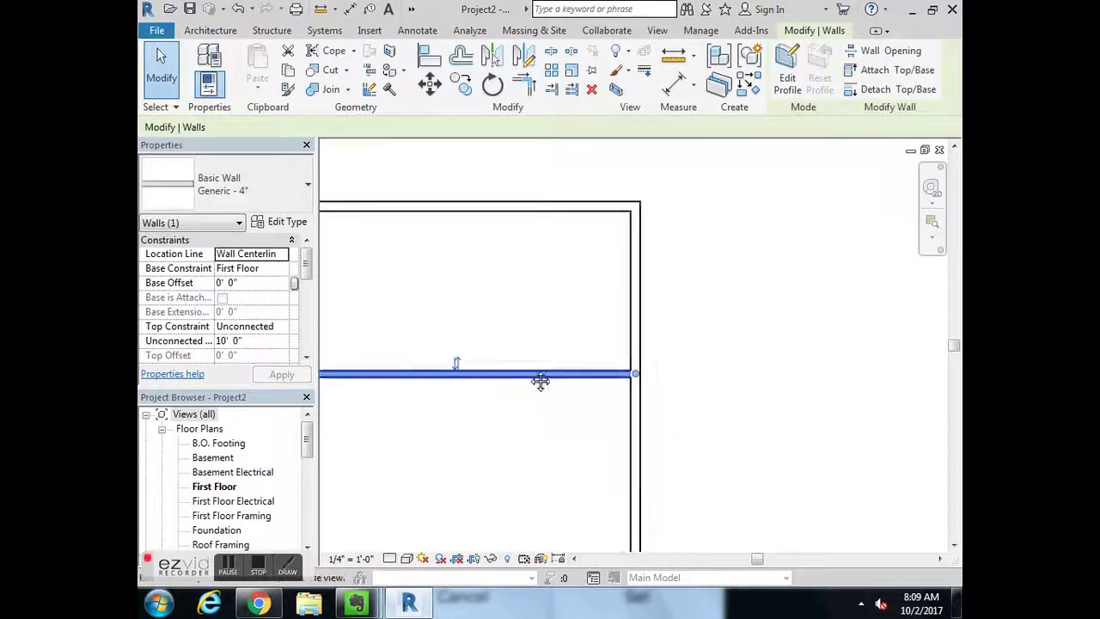
Position the new wall 12'-2" below the top exterior wall
middle_click_drag(425, 363, 655, 361)
left_click_drag(463, 206, 464, 215)
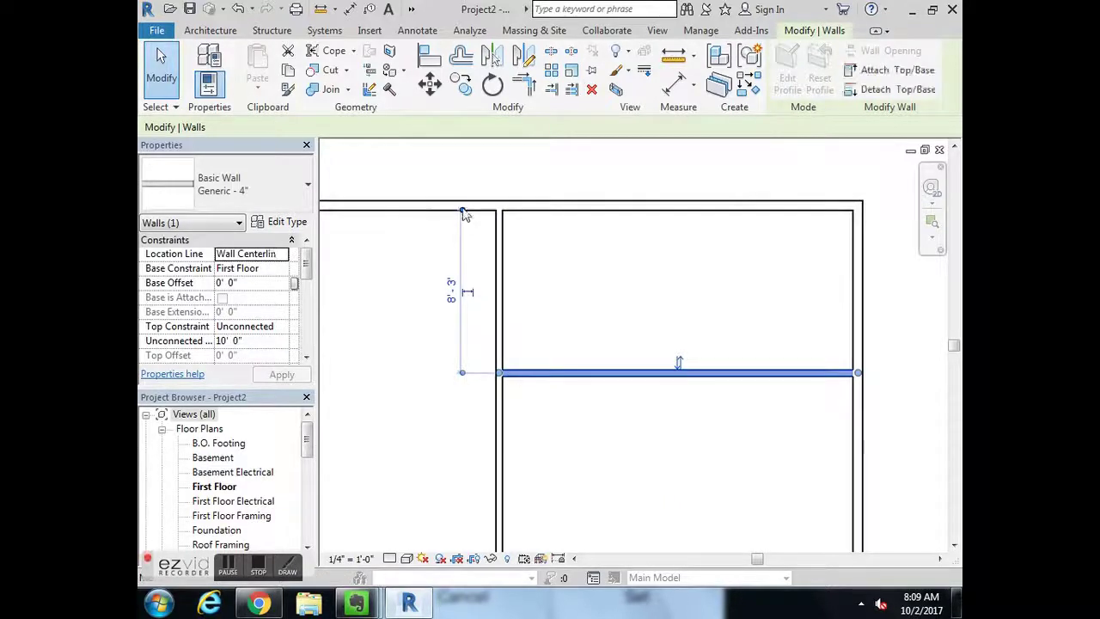
left_click(453, 290)
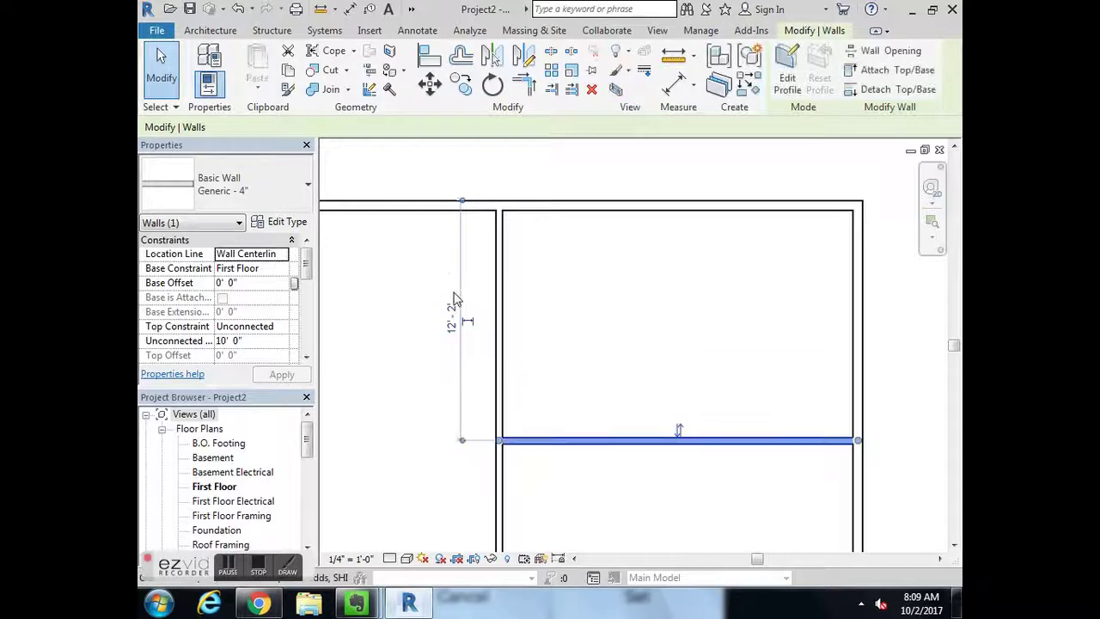
left_click(709, 328)
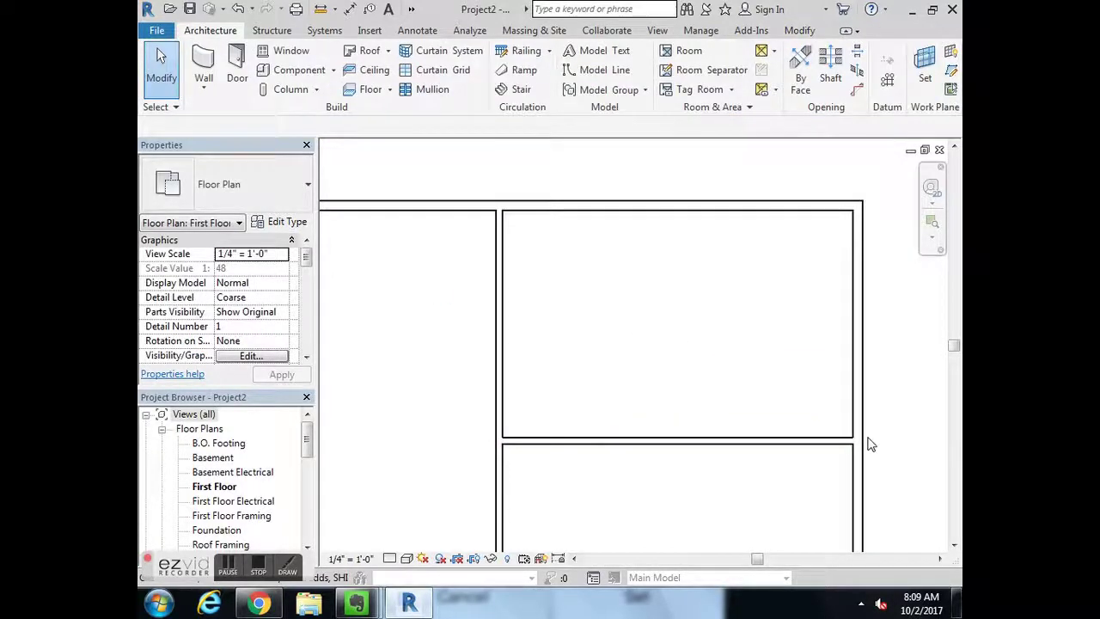
Draw a vertical wall in the upper right room from the top exterior wall to the new horizontal wall
middle_click_drag(850, 427, 708, 376)
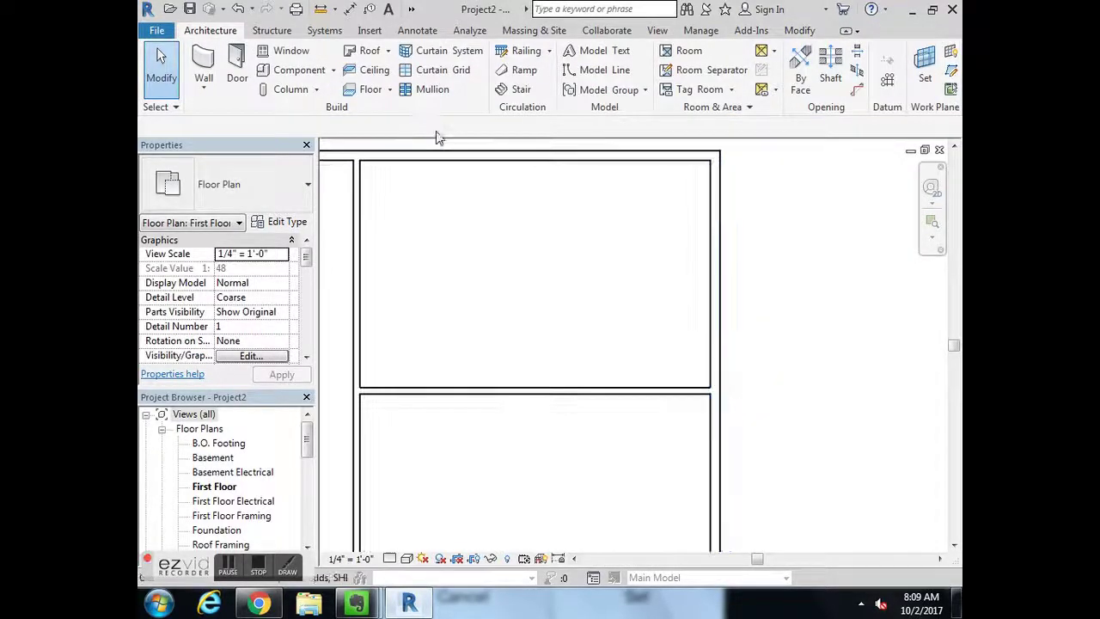
left_click(204, 64)
left_click(592, 156)
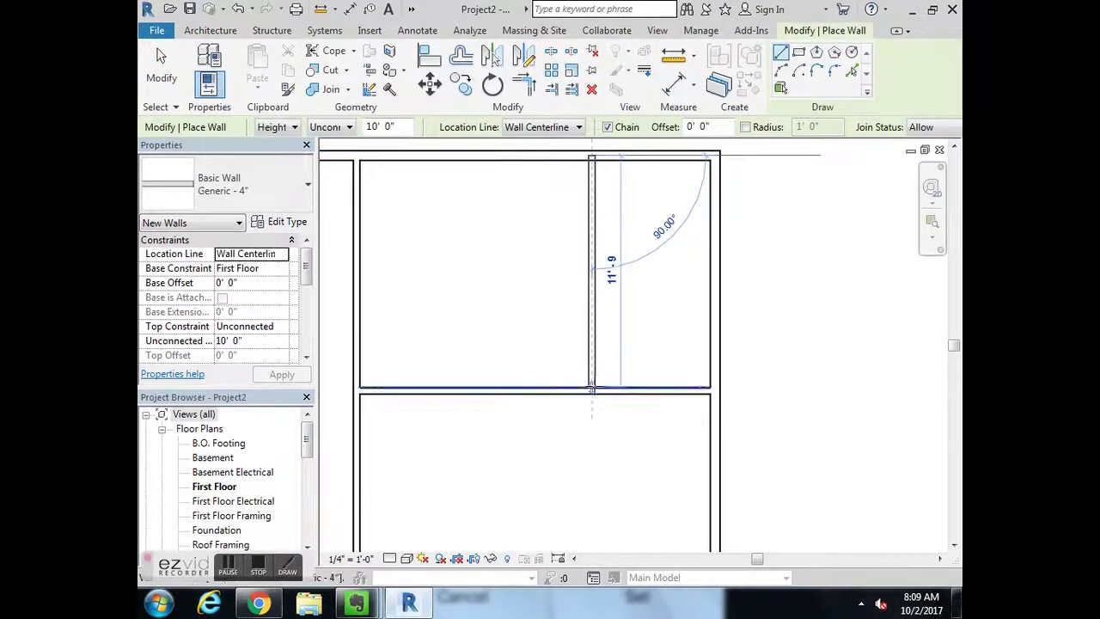
left_click(591, 388)
middle_click_drag(613, 367, 613, 423)
key("Escape")
key("Escape")
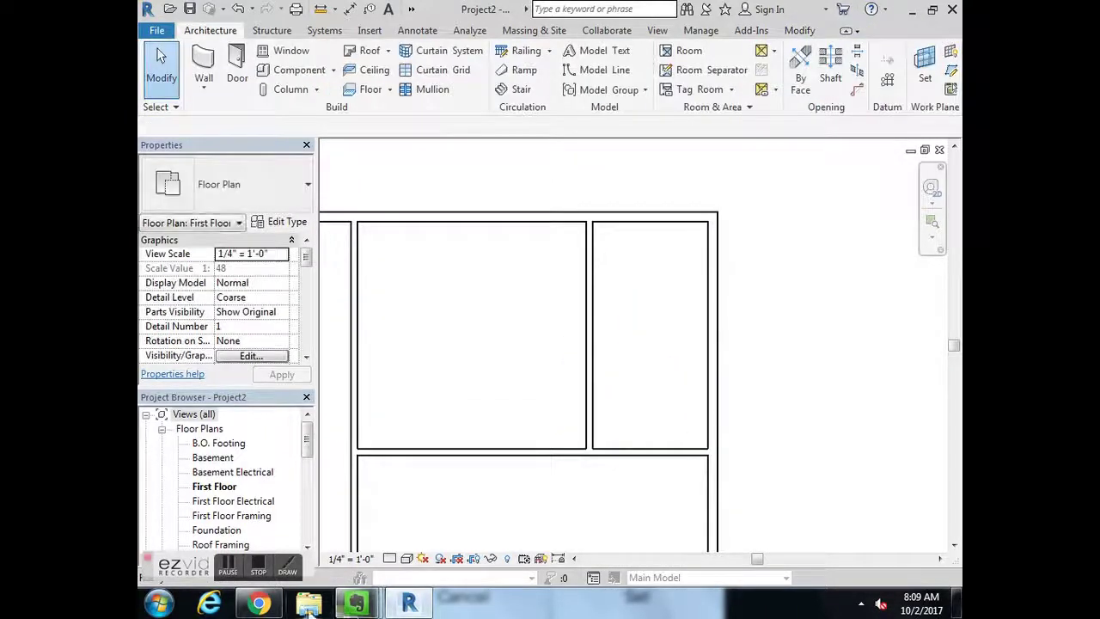
Place the new vertical wall 5'-8" from the east wall's outer face
left_click(260, 604)
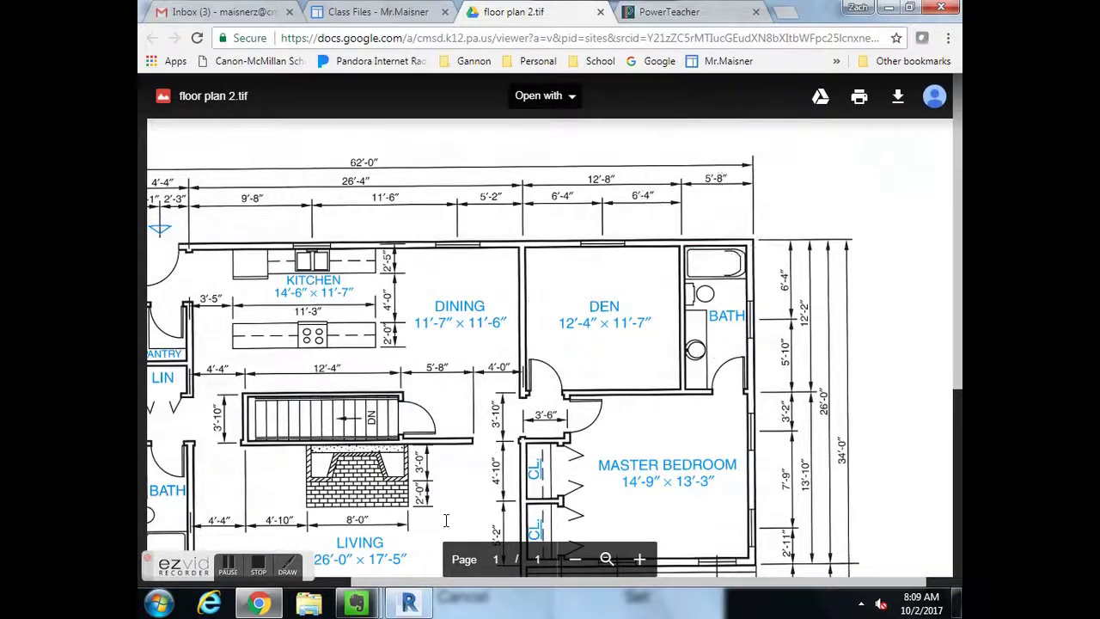
left_click(409, 604)
left_click(591, 283)
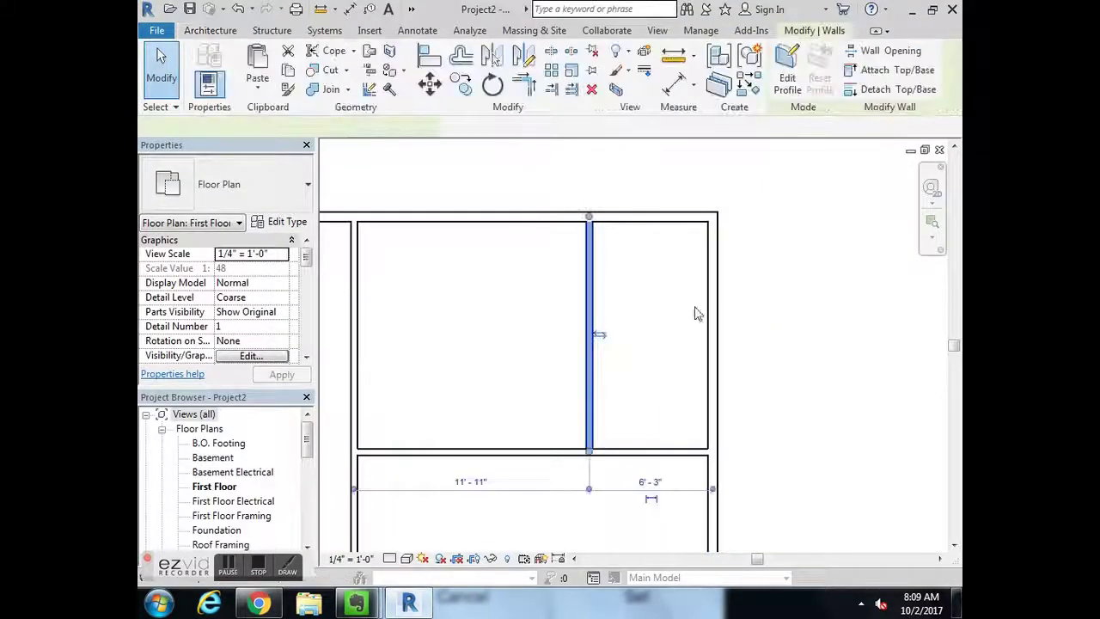
left_click(712, 489)
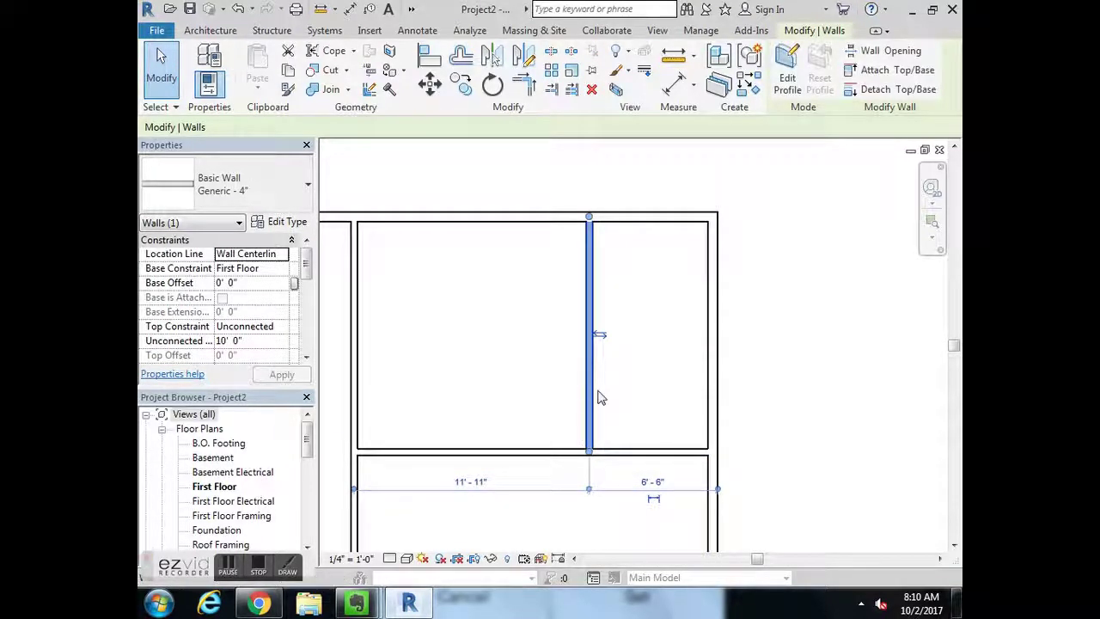
left_click(654, 483)
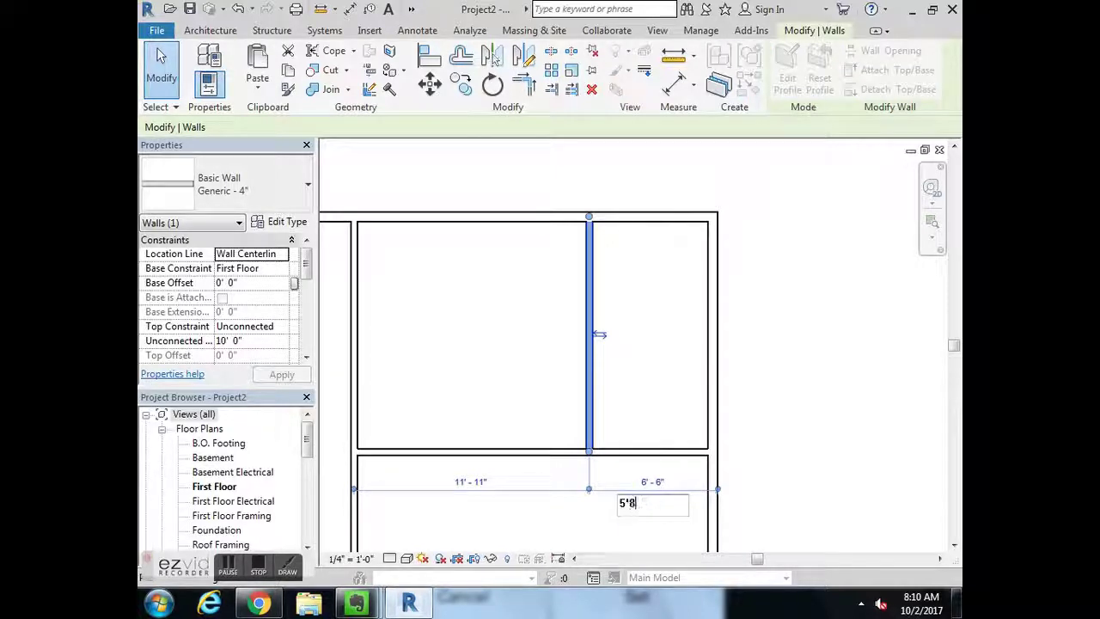
type("5'8")
key("Return")
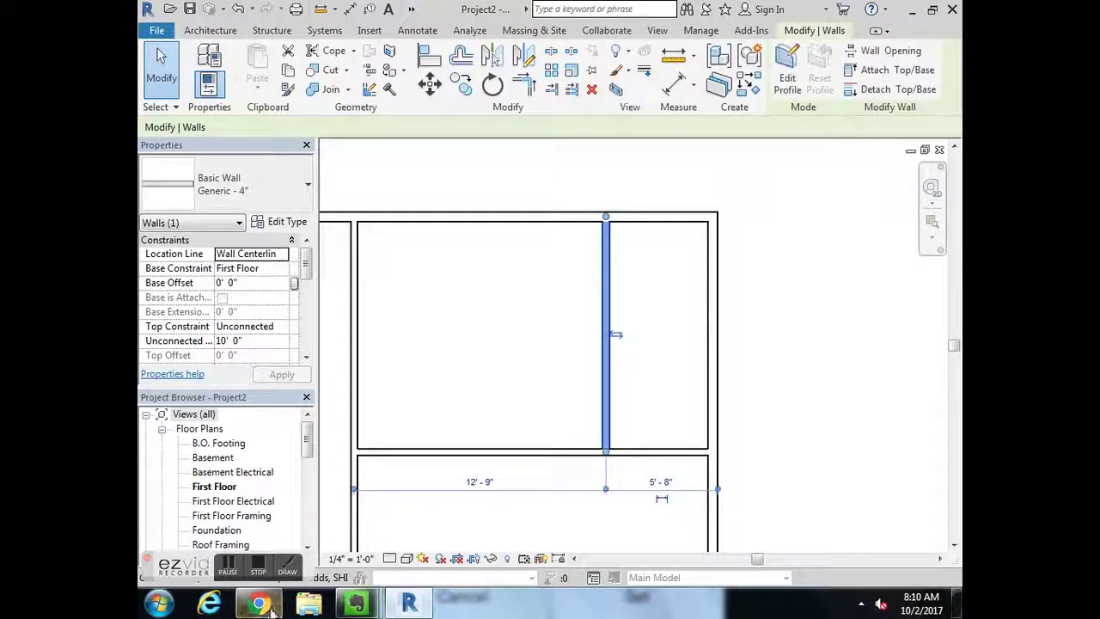
left_click(258, 603)
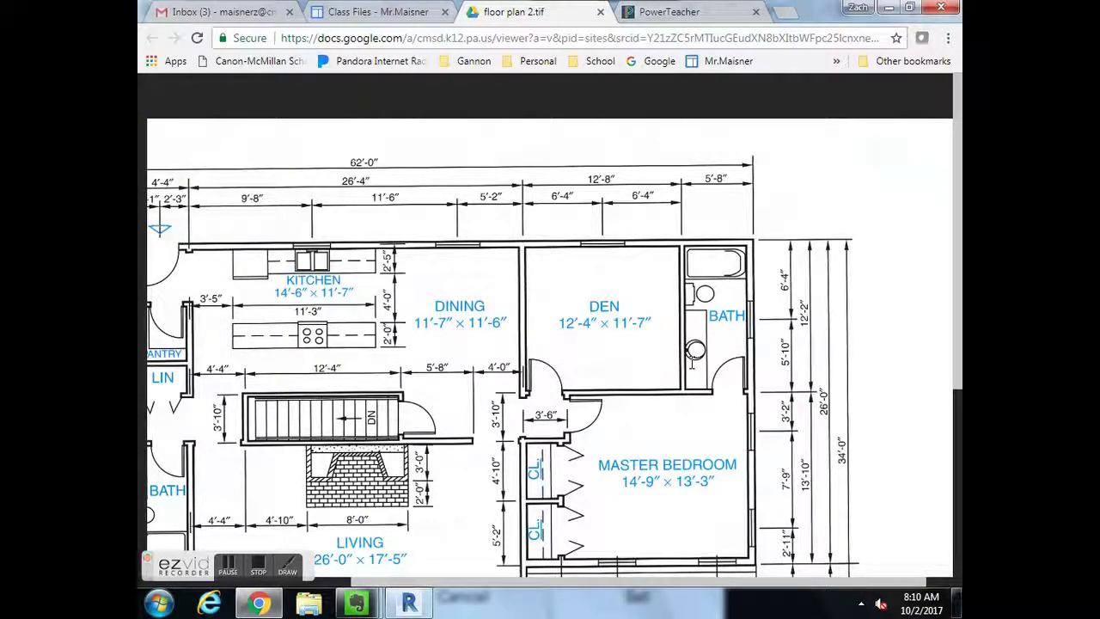
Scroll floor plan 2.tif to read the den, bath and closet sizes, then Alt+Tab to Revit
scroll(704, 301, "down", 1)
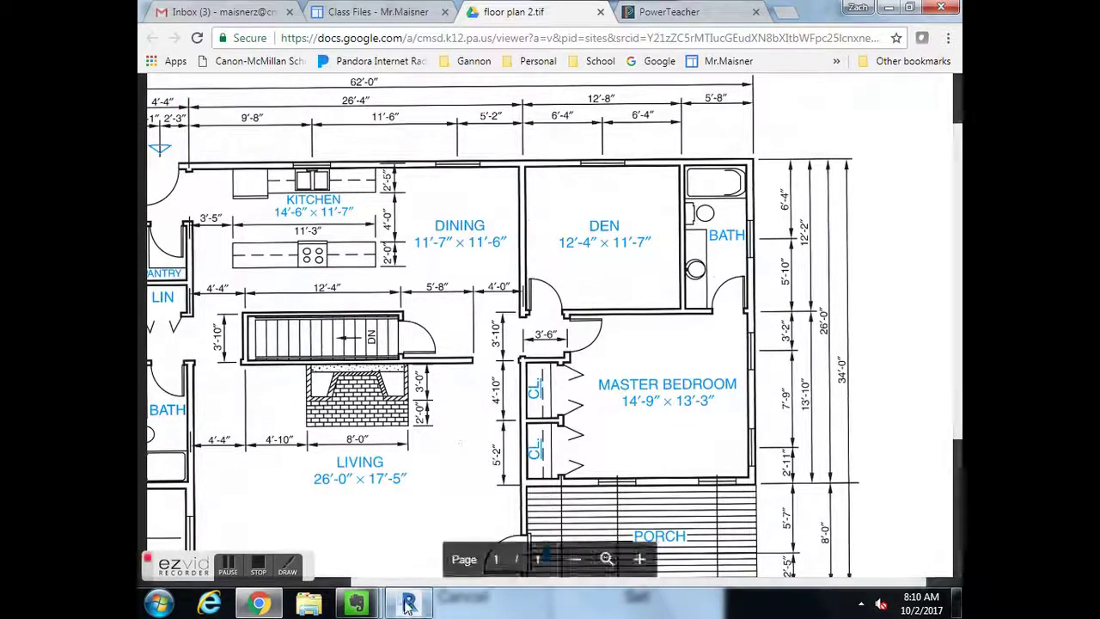
key("alt+Tab")
Enclose a small room with a 3'-10" vertical wall and a return wall to the west wall
left_click(540, 532)
middle_click_drag(541, 532, 621, 338)
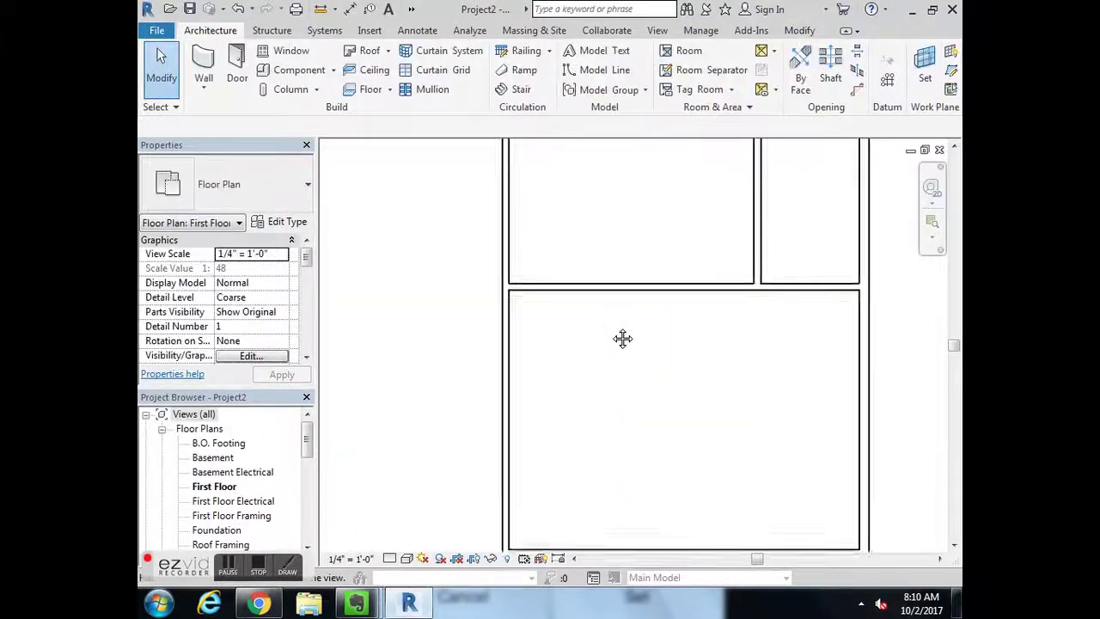
scroll(589, 332, "up", 2)
key("w")
key("a")
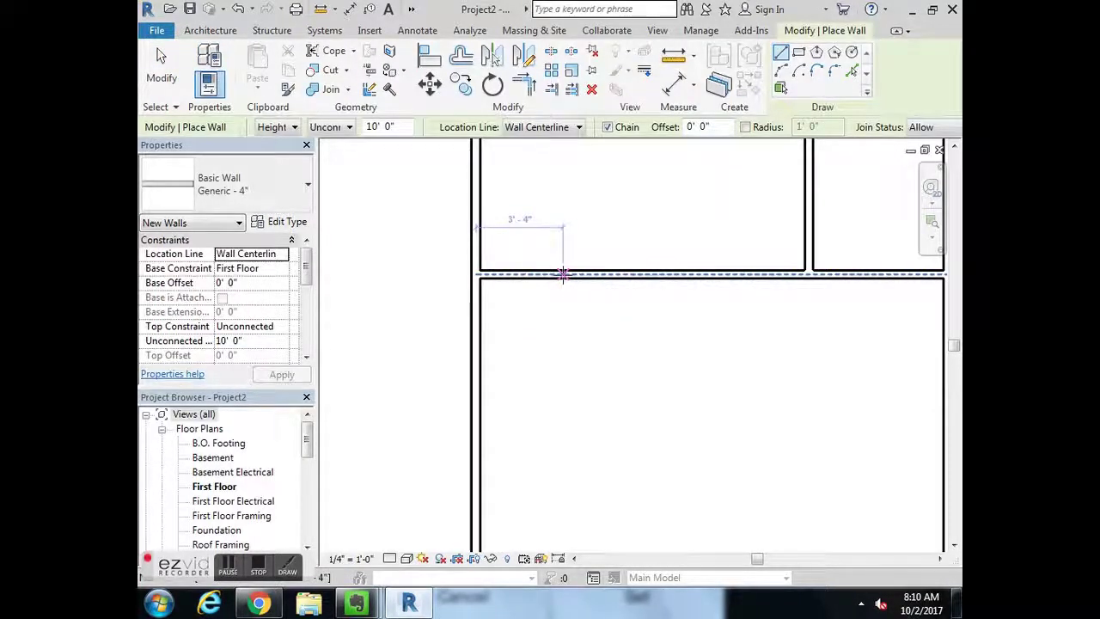
left_click(565, 275)
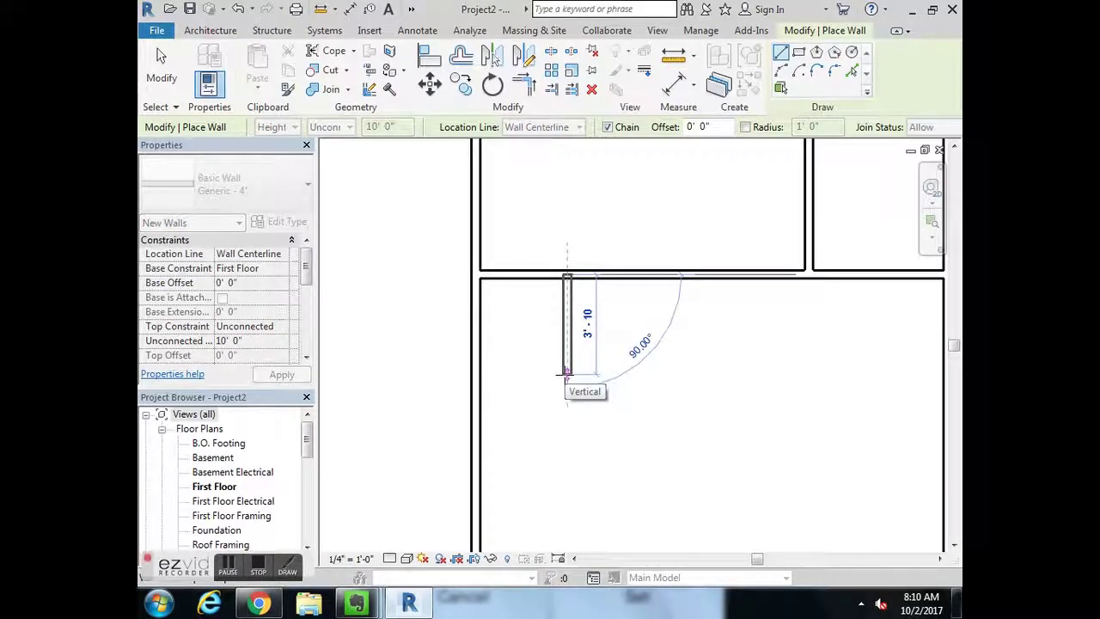
left_click(565, 373)
left_click(475, 373)
key("Escape")
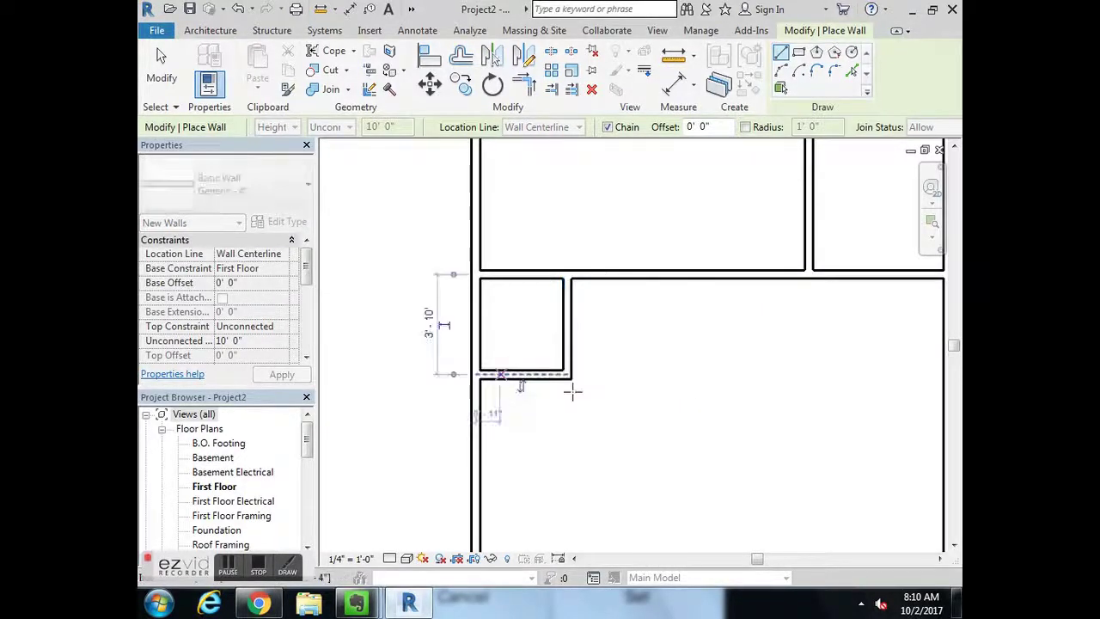
Add a vertical closet wall from the upper to the bottom wall, 2'-9" from the adjacent wall
middle_click_drag(575, 464, 592, 341)
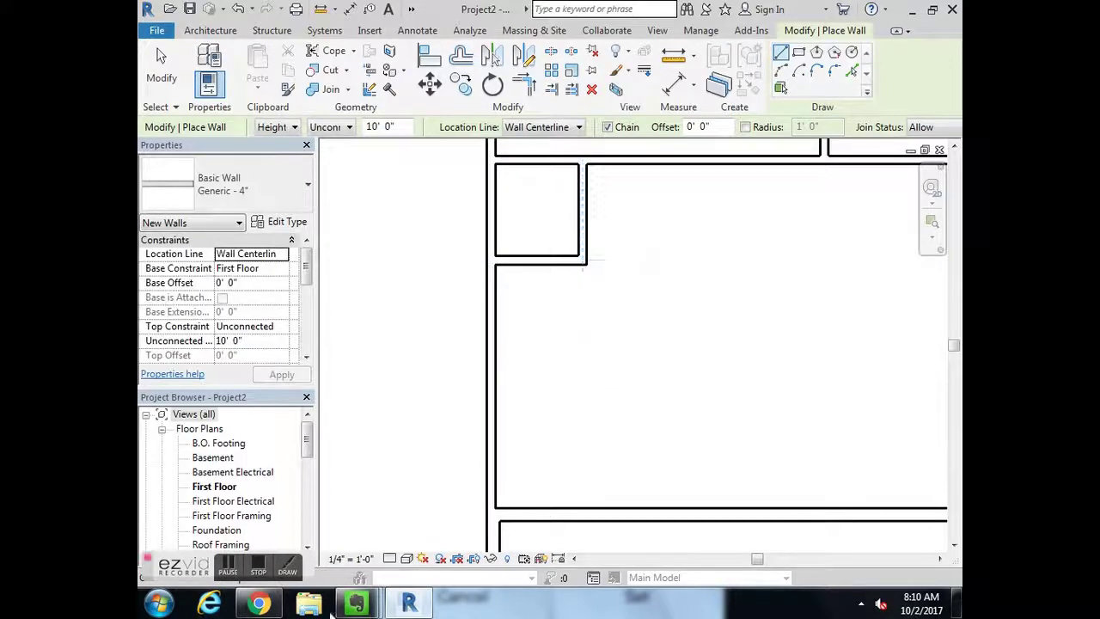
left_click(259, 604)
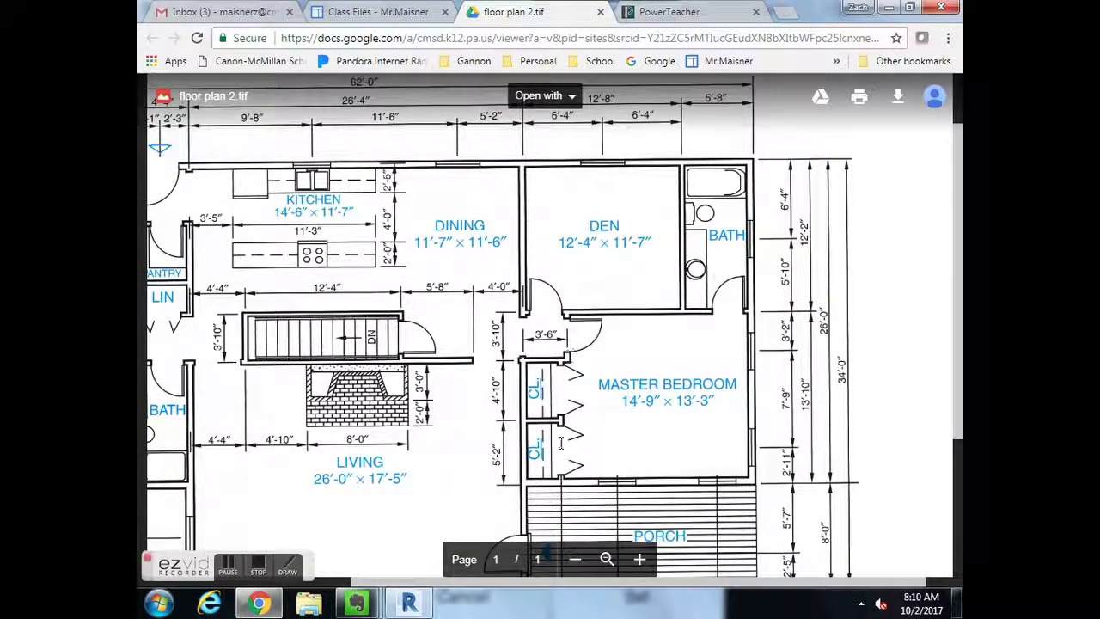
scroll(550, 464, "down", 2)
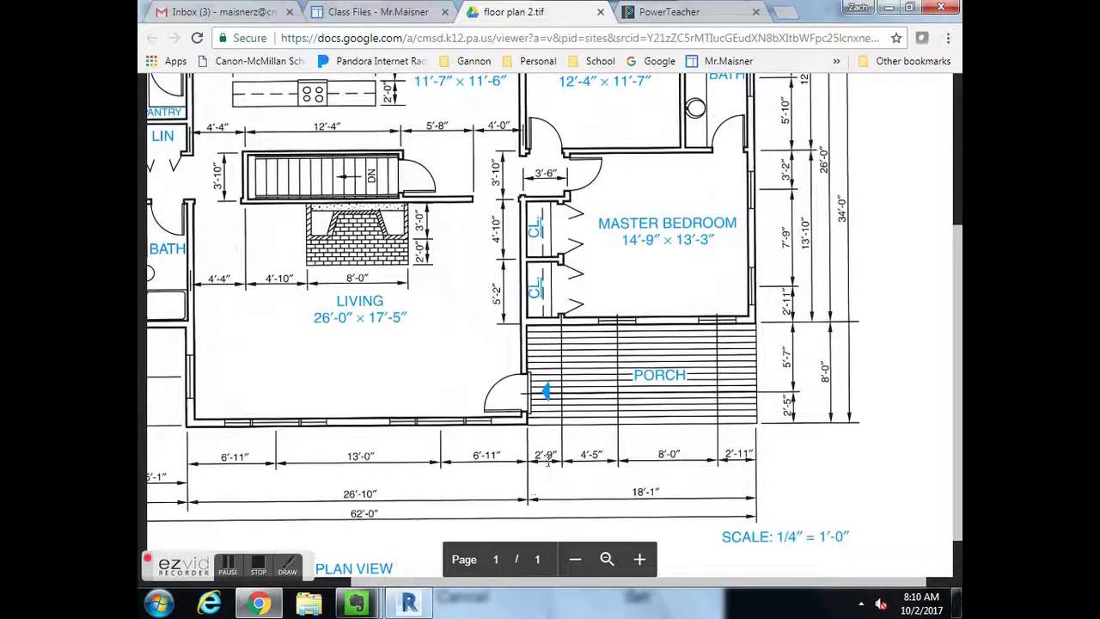
left_click(409, 604)
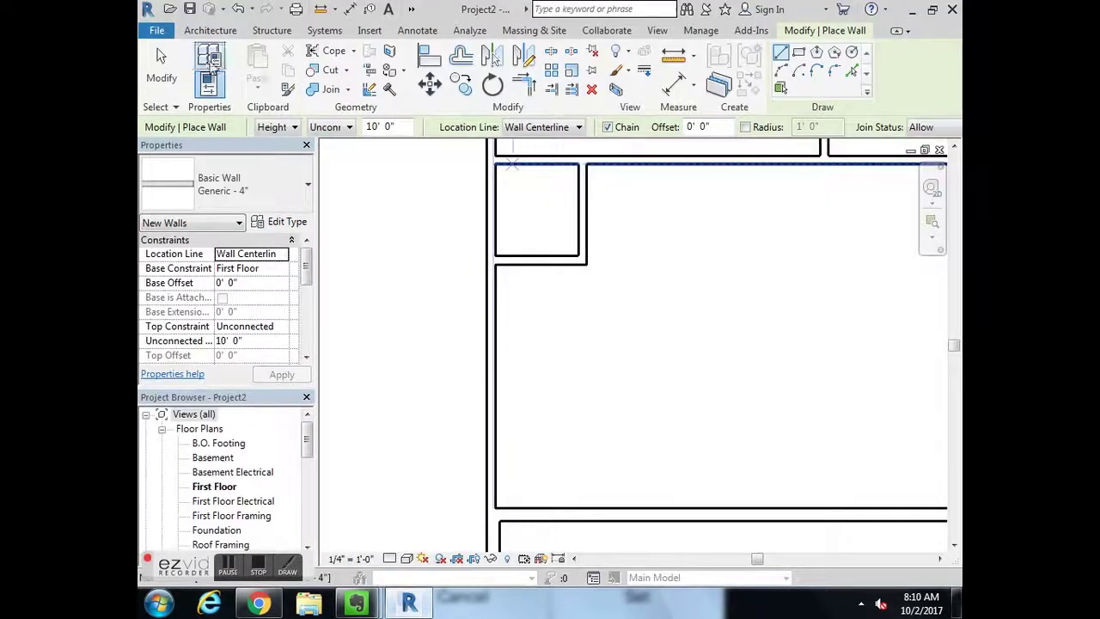
left_click(550, 260)
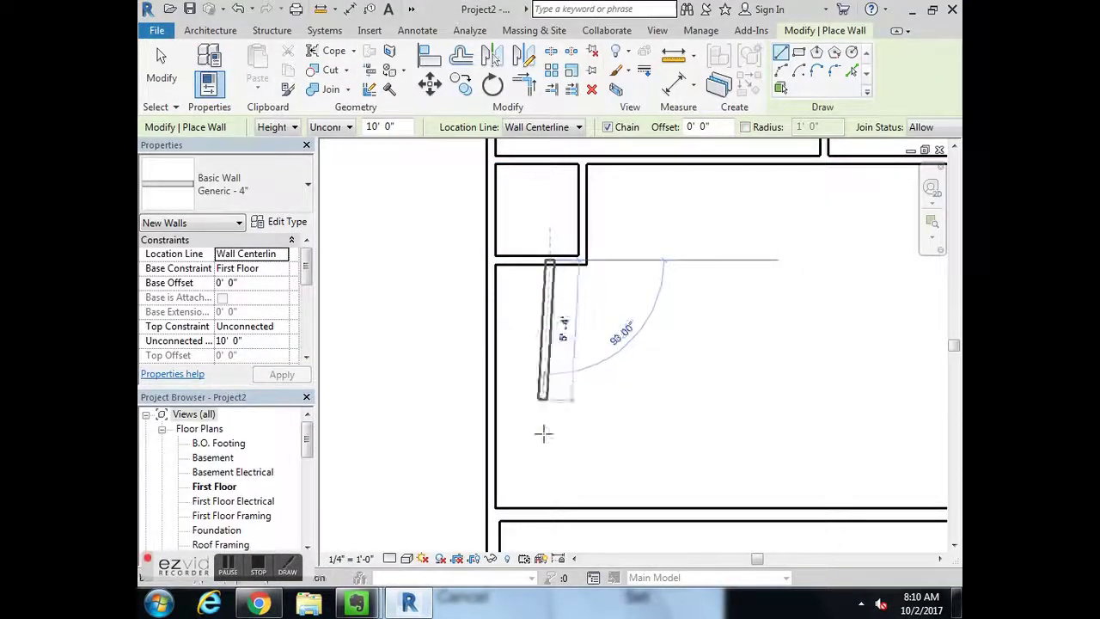
left_click(551, 509)
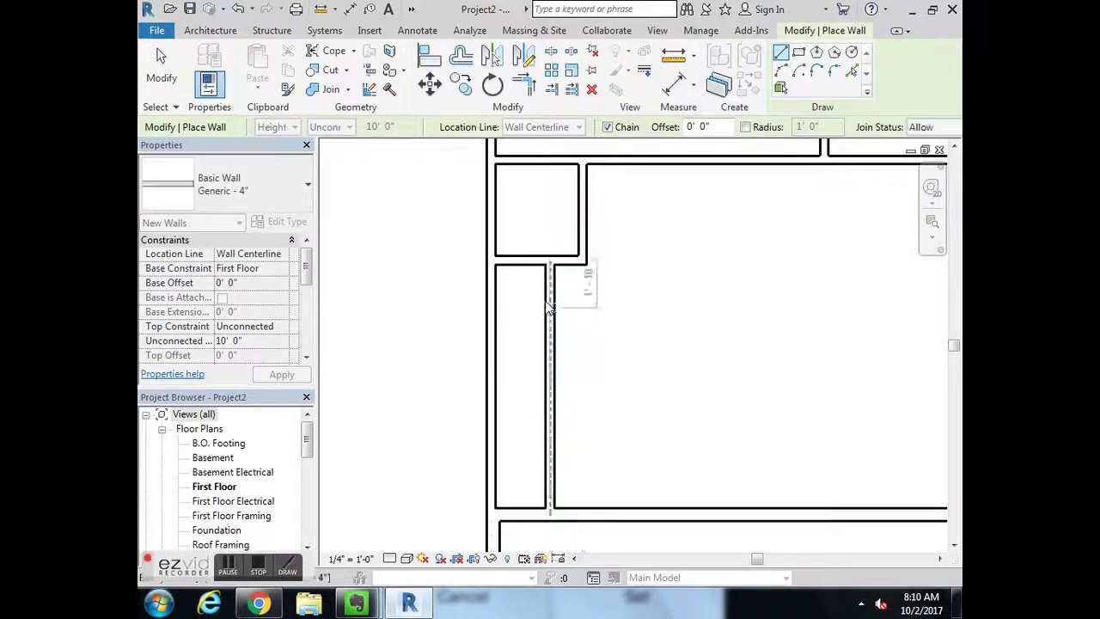
key("Escape")
key("Escape")
left_click(550, 344)
middle_click_drag(606, 468, 623, 369)
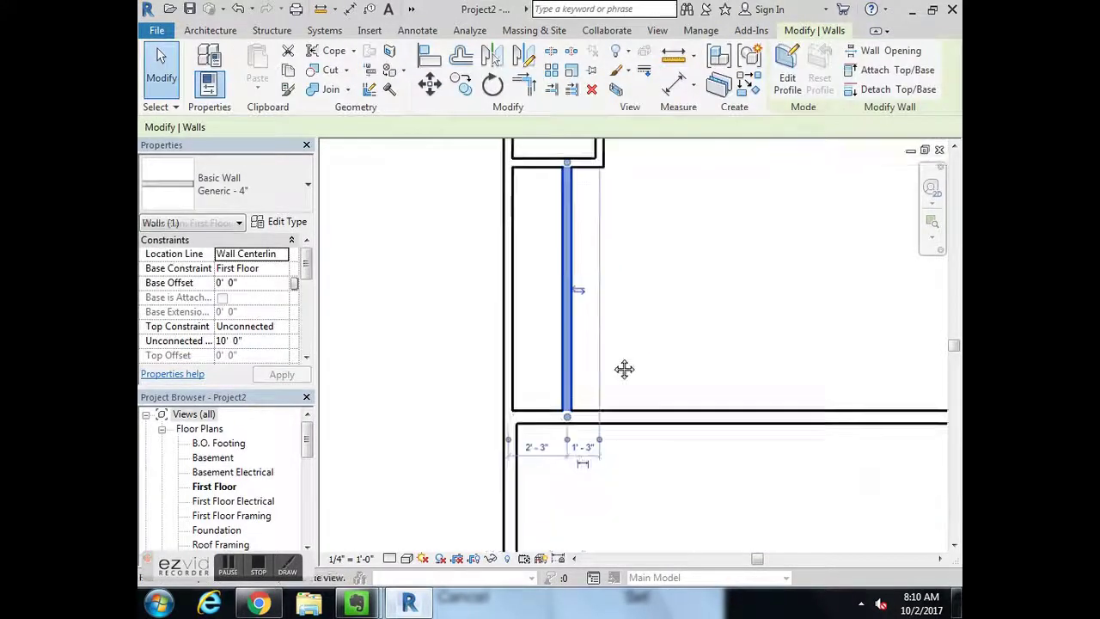
left_click(538, 441)
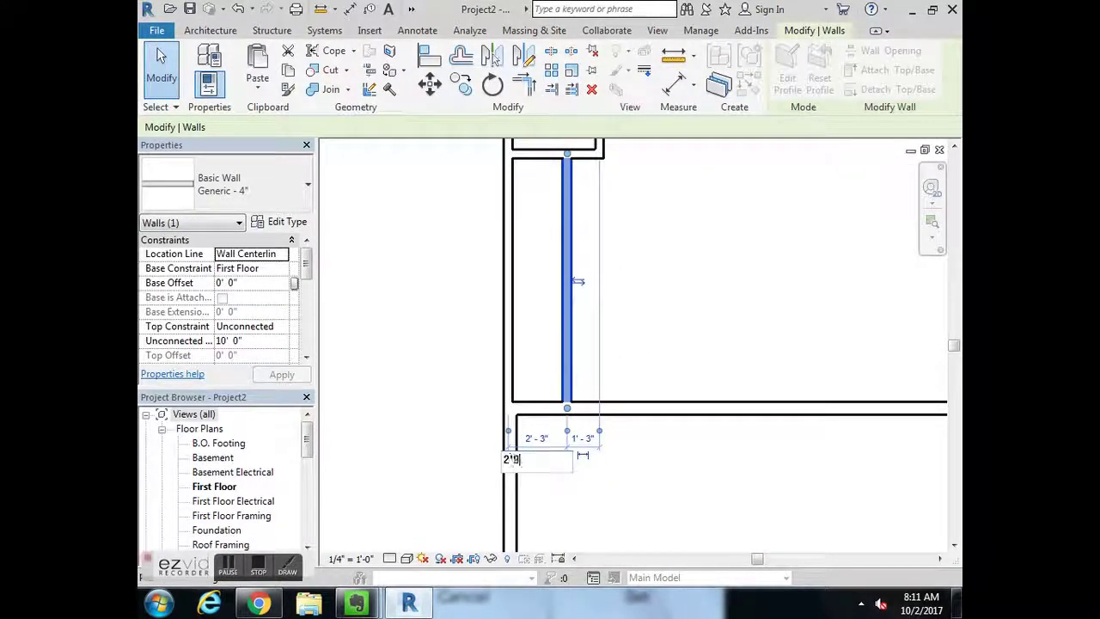
key("Return")
left_click(762, 189)
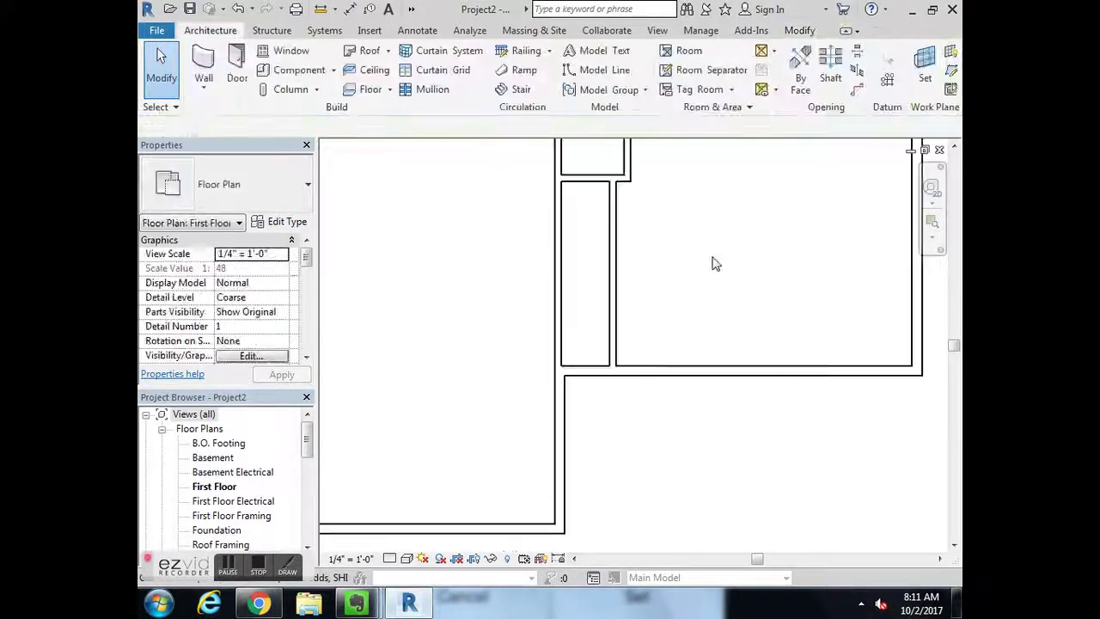
middle_click_drag(714, 263, 645, 351)
Add a horizontal divider across the closet strip, set 4'-10" from the top
left_click(258, 604)
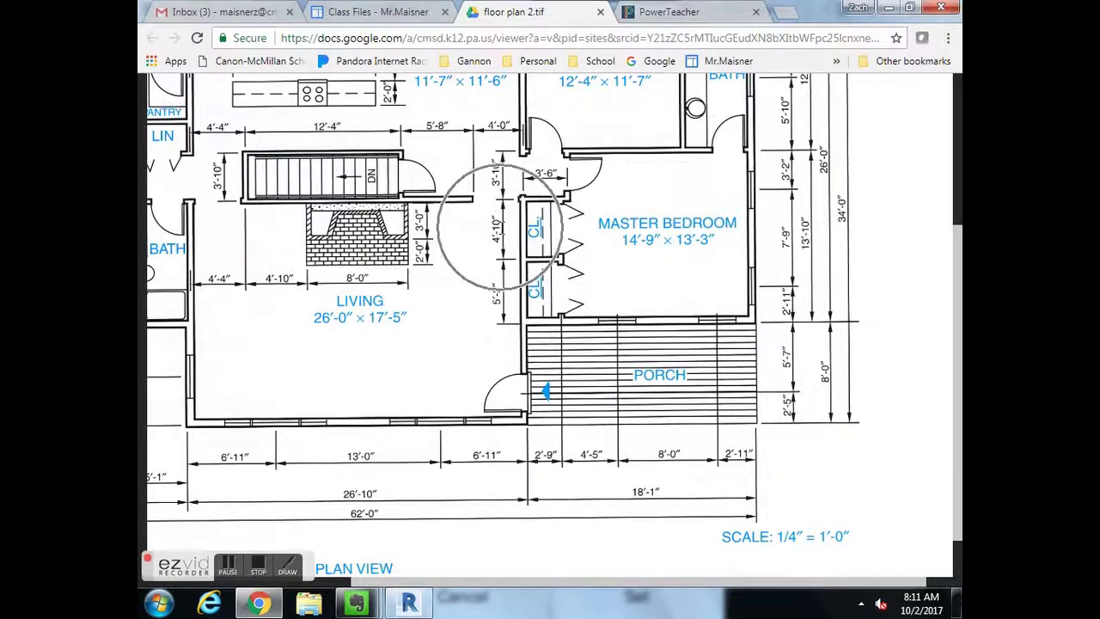
left_click(409, 604)
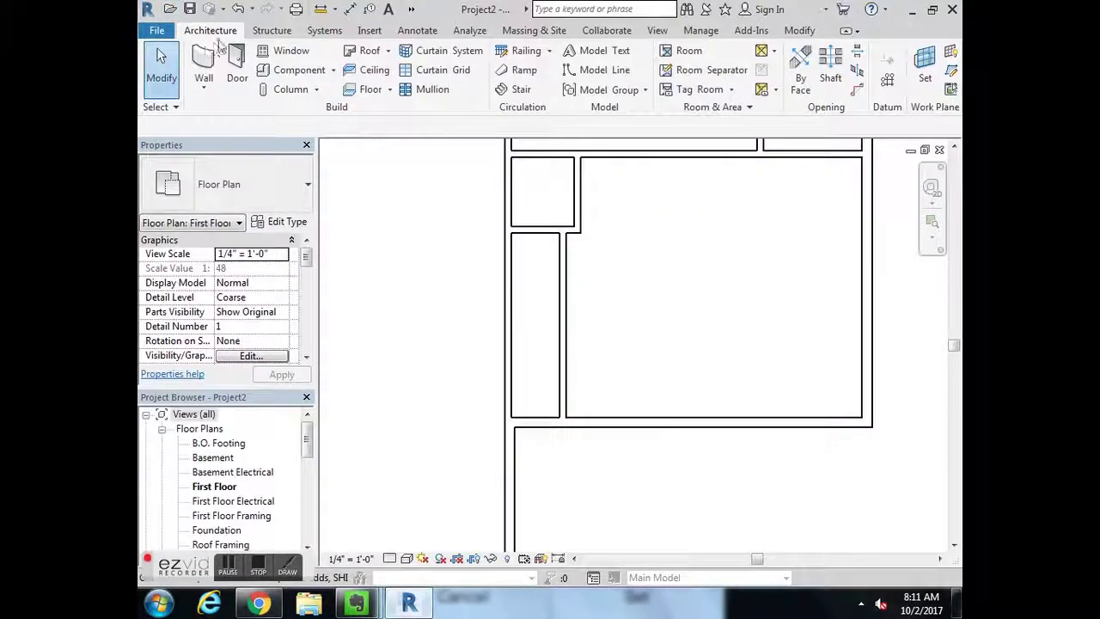
left_click(204, 67)
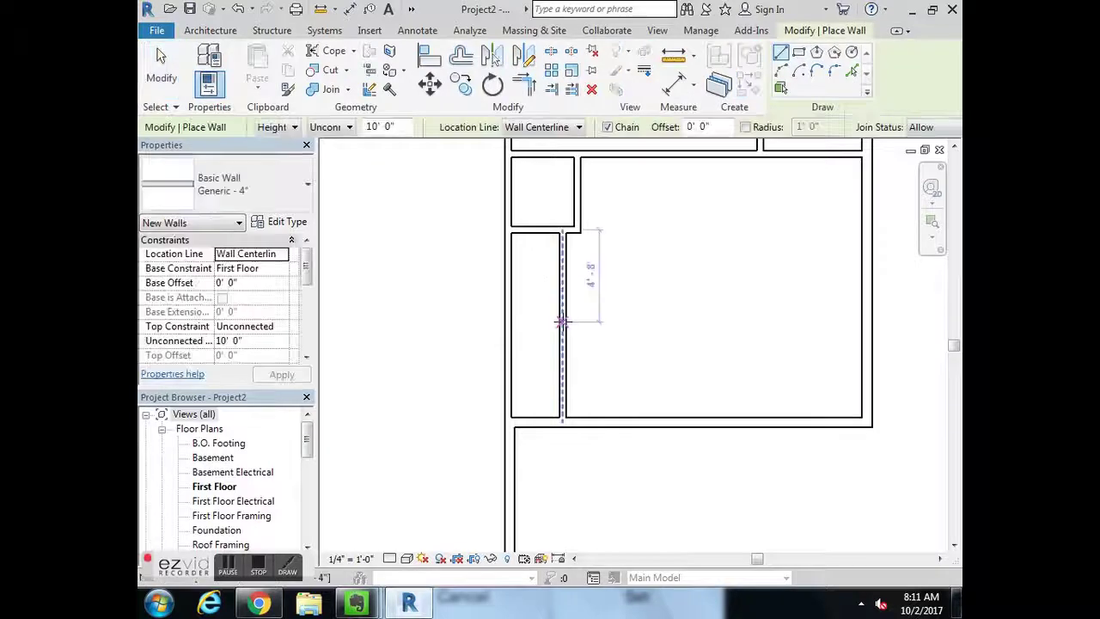
left_click(562, 321)
left_click(513, 322)
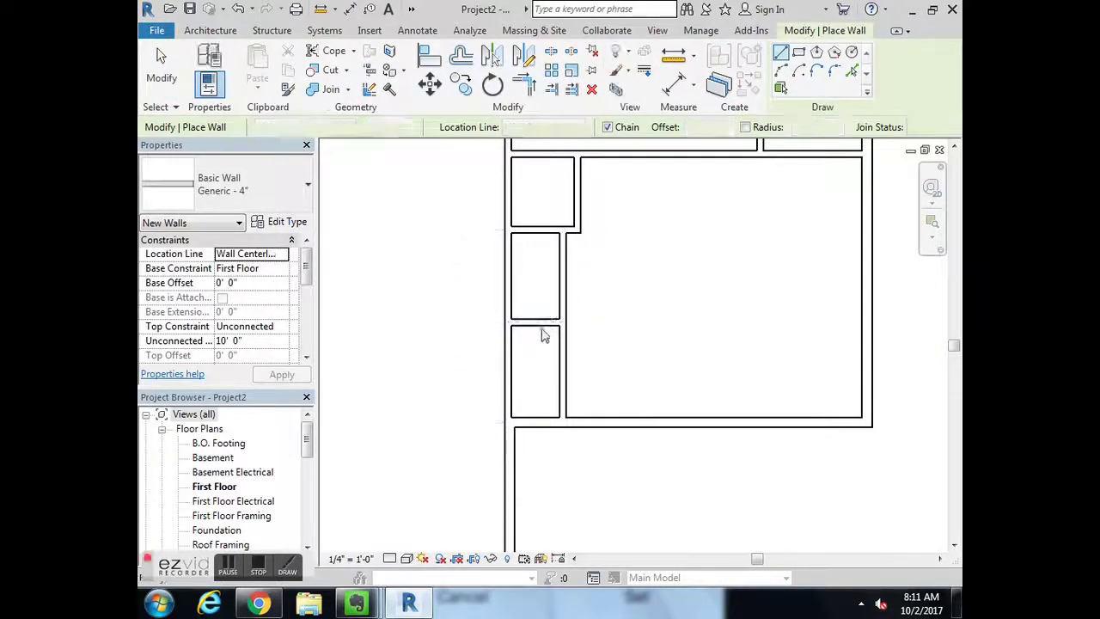
key("Escape")
key("Escape")
left_click(536, 324)
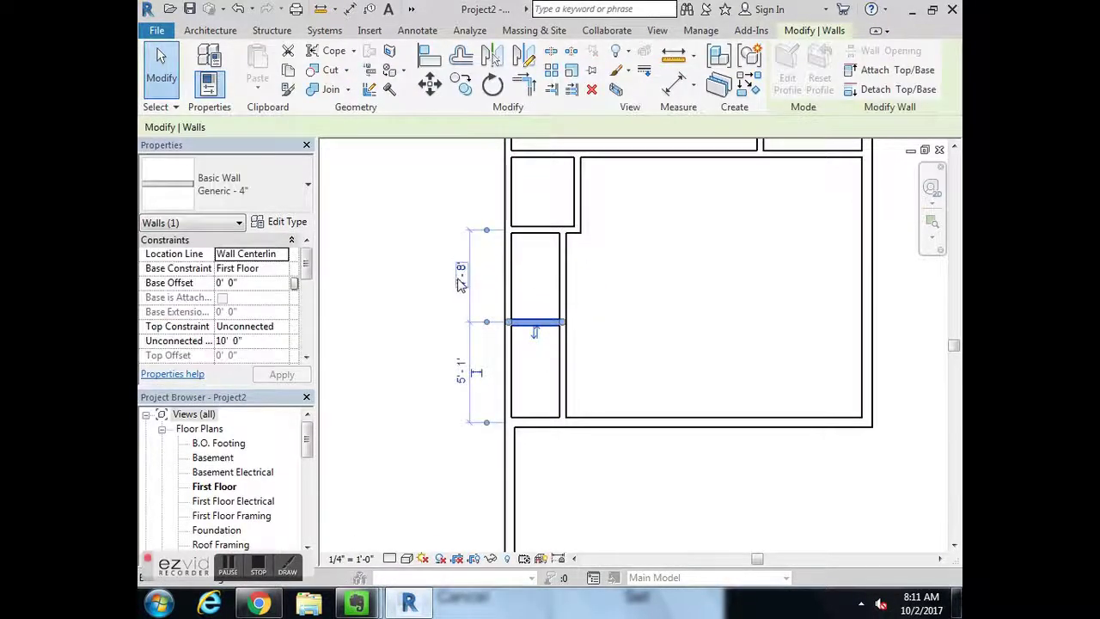
left_click(461, 277)
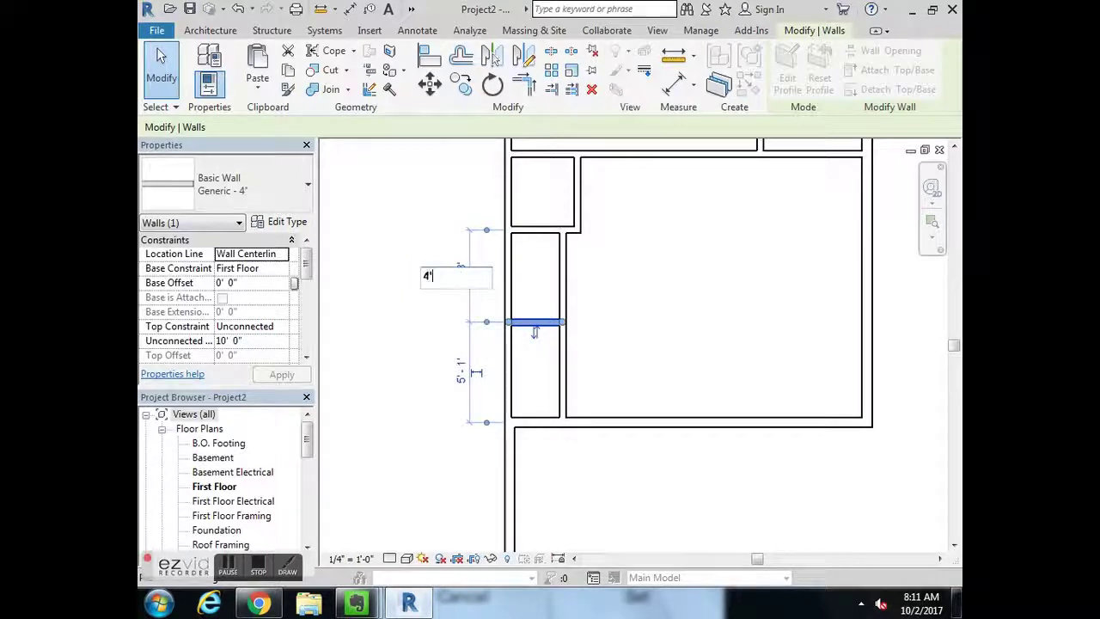
type("4' - 10")
key("Return")
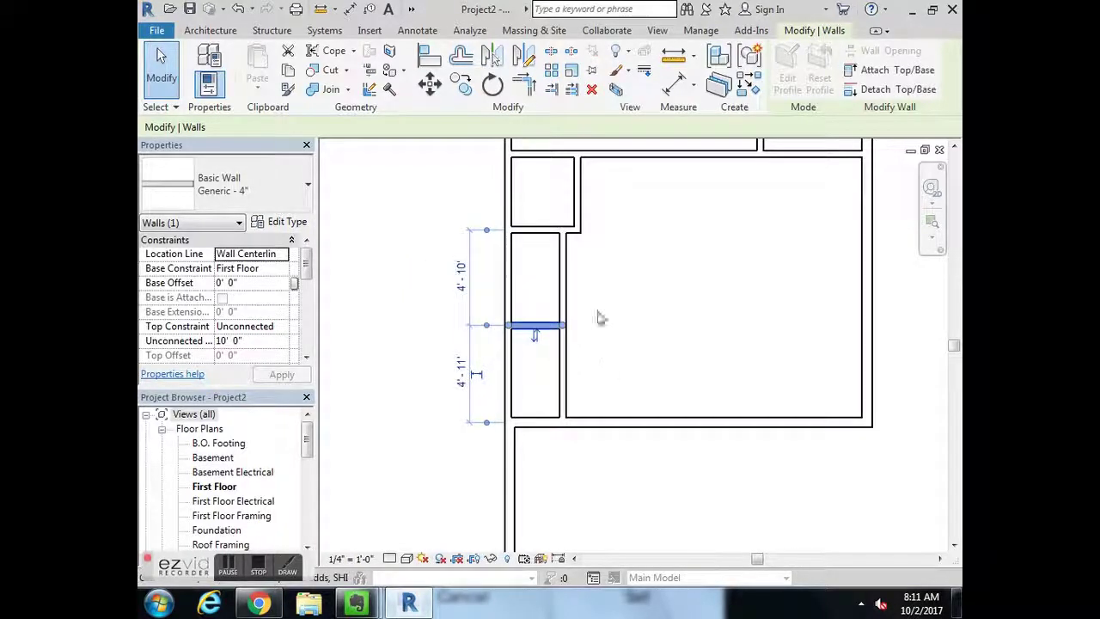
key("Escape")
scroll(725, 321, "down", 3)
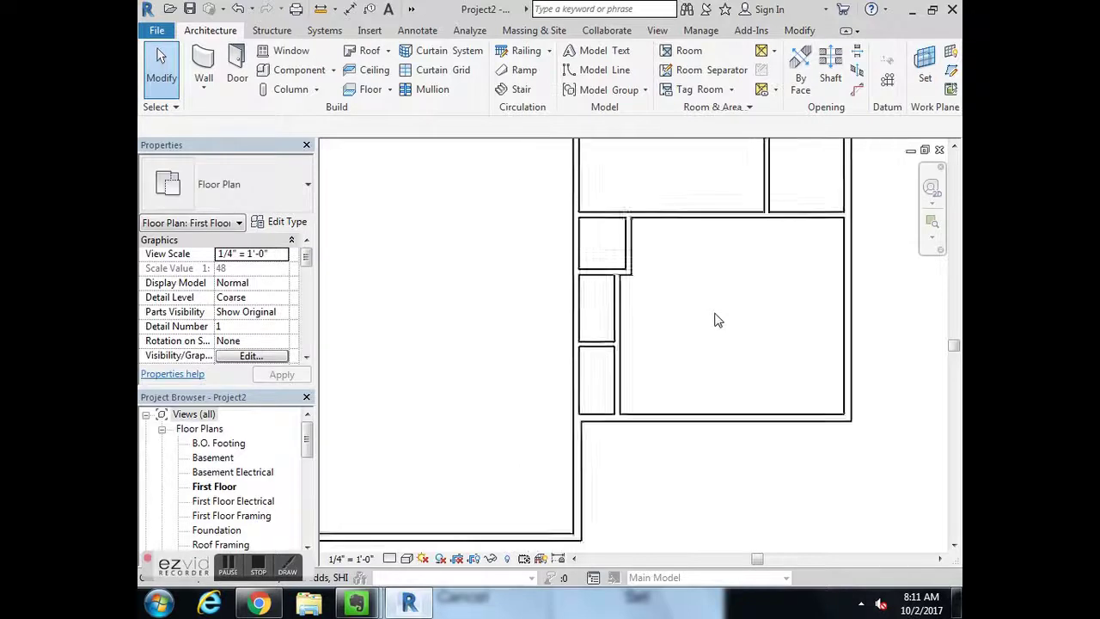
scroll(764, 385, "up", 2)
Stretch the short wall between the closets left until it reaches the left exterior wall
scroll(768, 378, "down", 3)
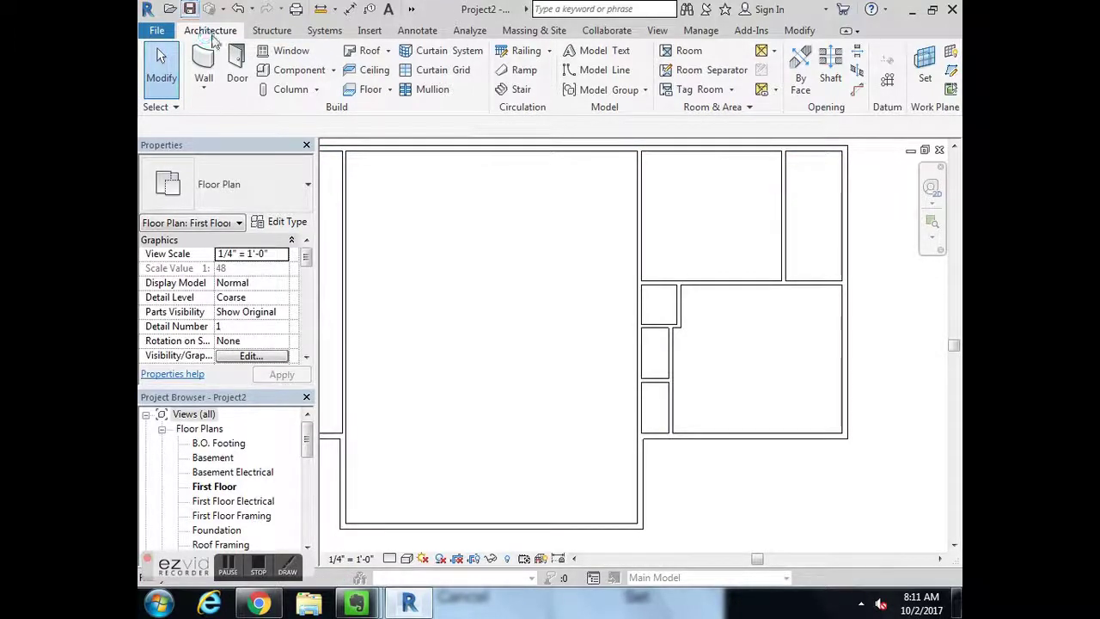
middle_click_drag(552, 397, 677, 388)
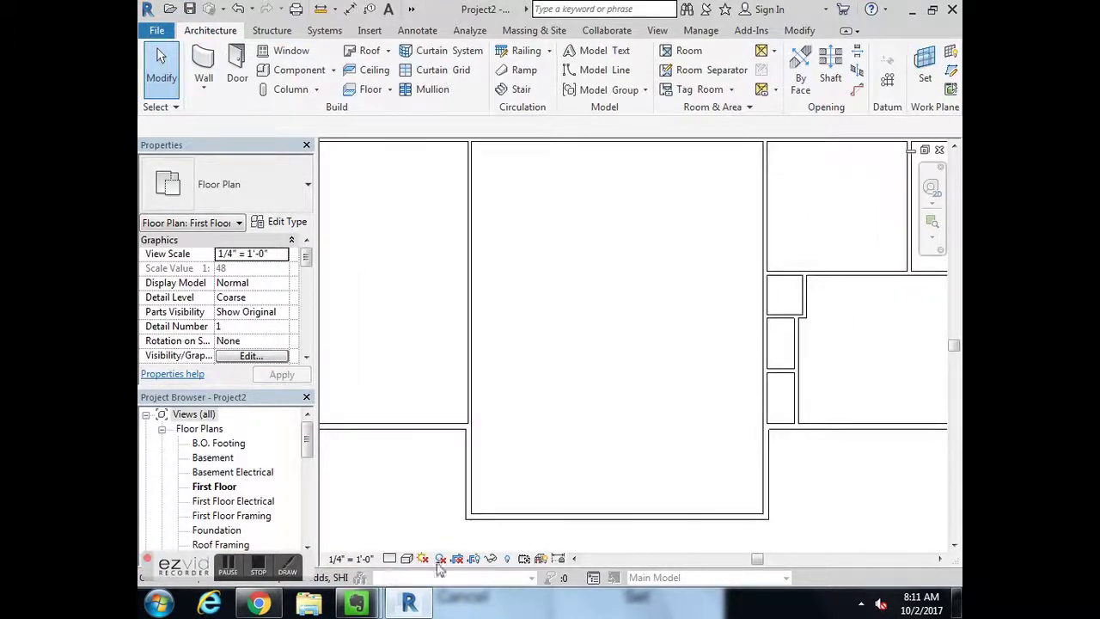
left_click(411, 604)
scroll(668, 159, "up", 1)
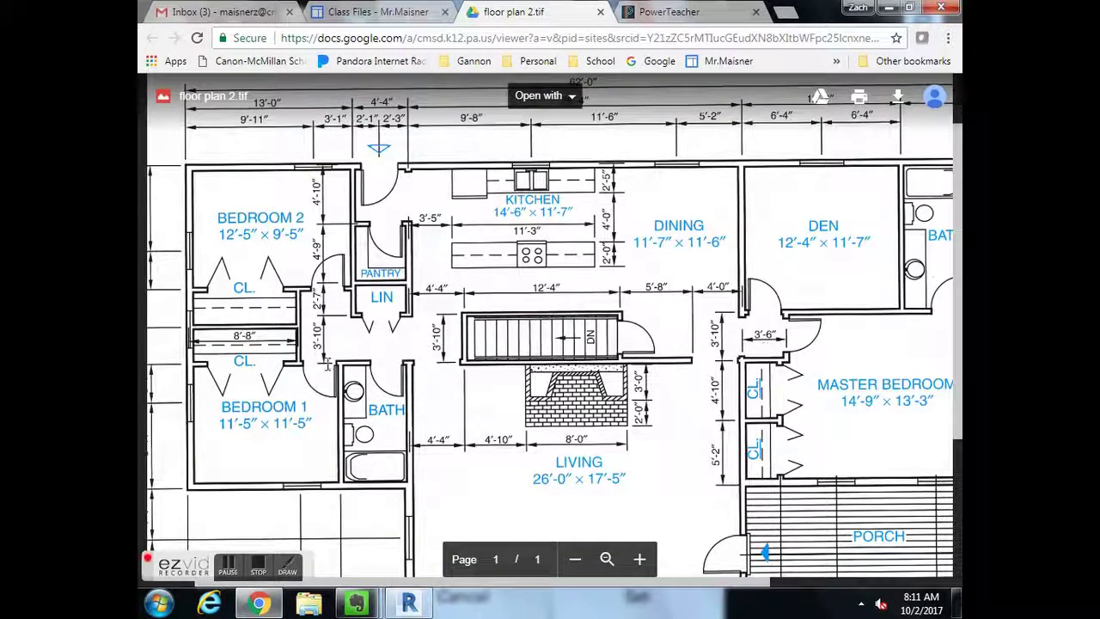
left_click(404, 603)
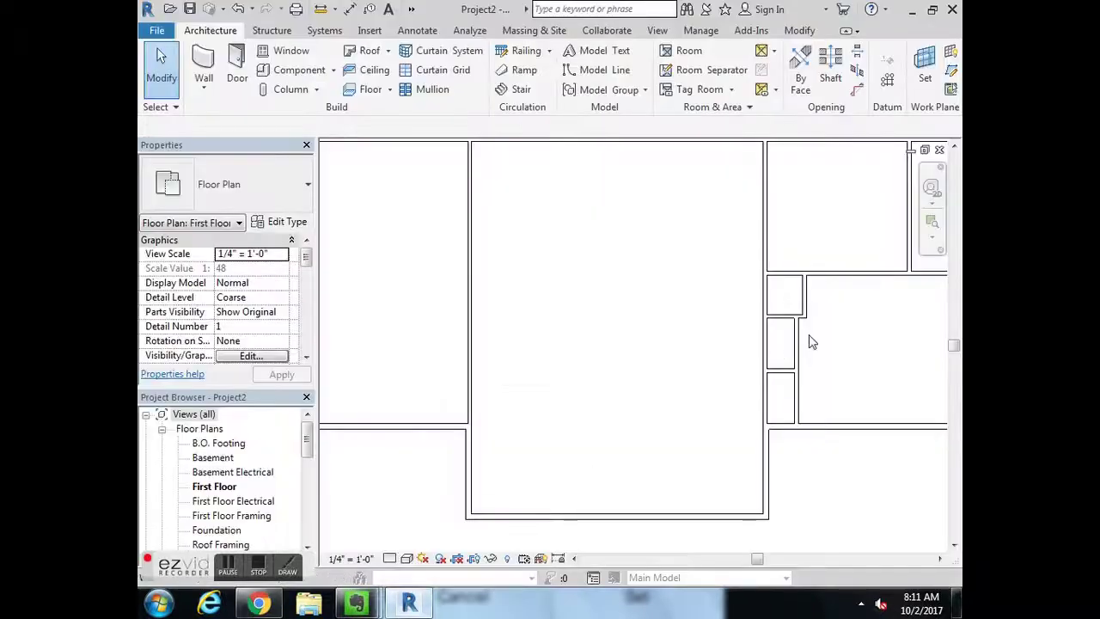
left_click(782, 317)
scroll(778, 319, "down", 2)
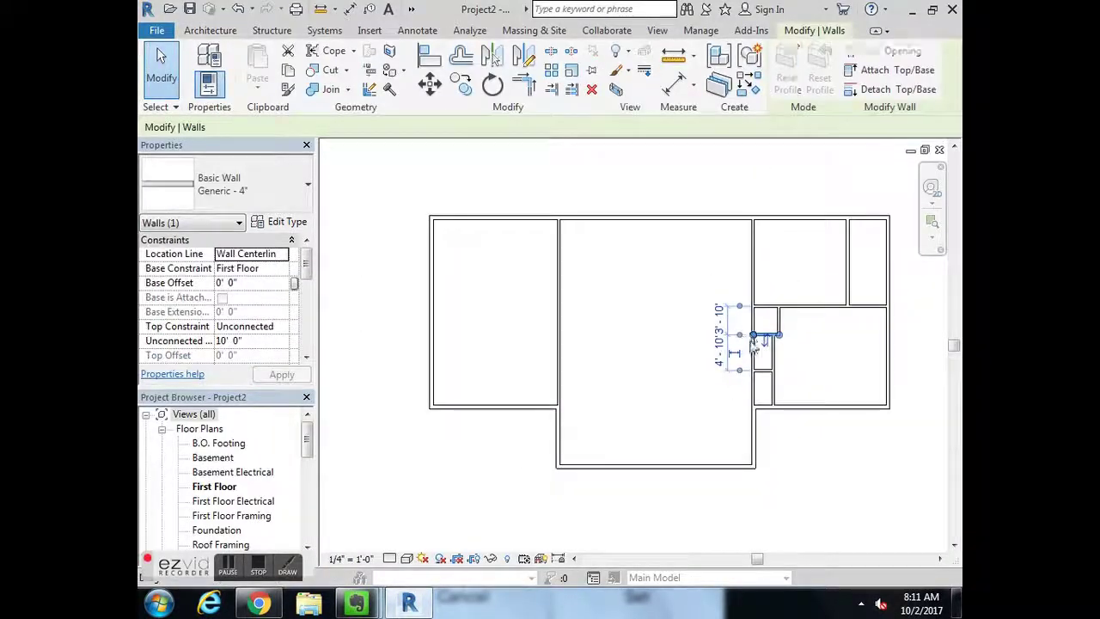
left_click_drag(755, 335, 431, 334)
left_click(490, 491)
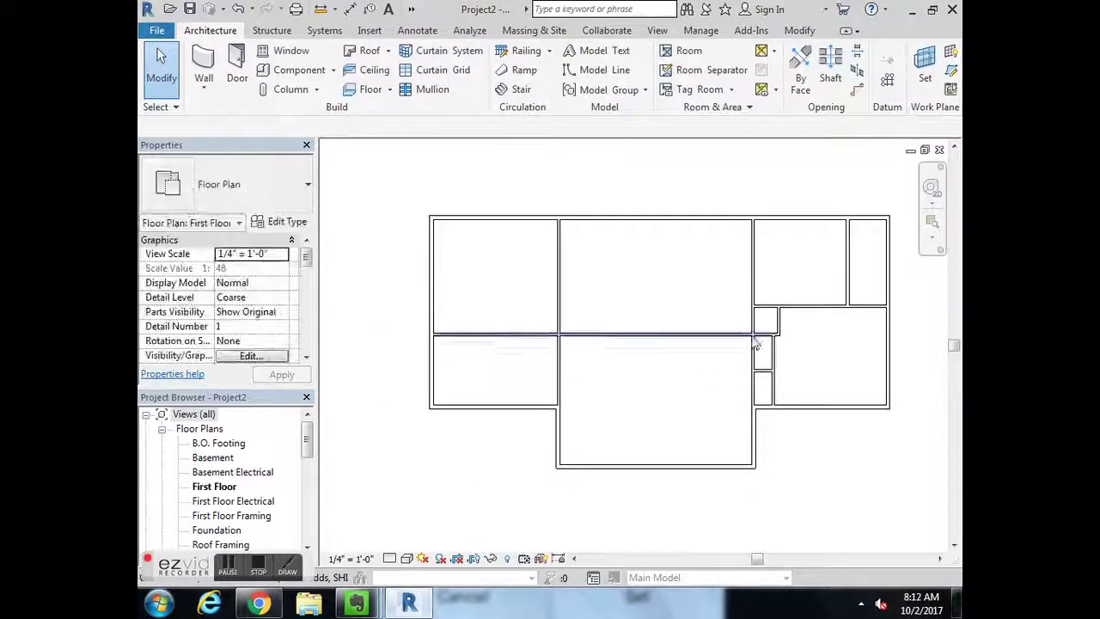
scroll(653, 458, "up", 2)
Start the pantry enclosure with a vertical wall rising from the long horizontal wall
left_click(284, 605)
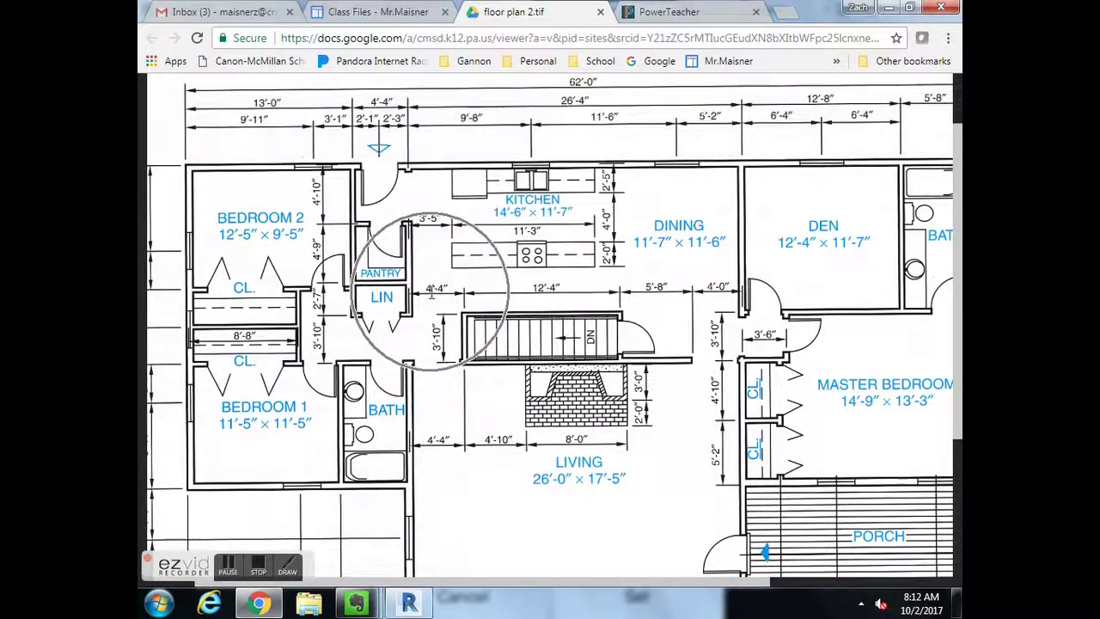
left_click(431, 293)
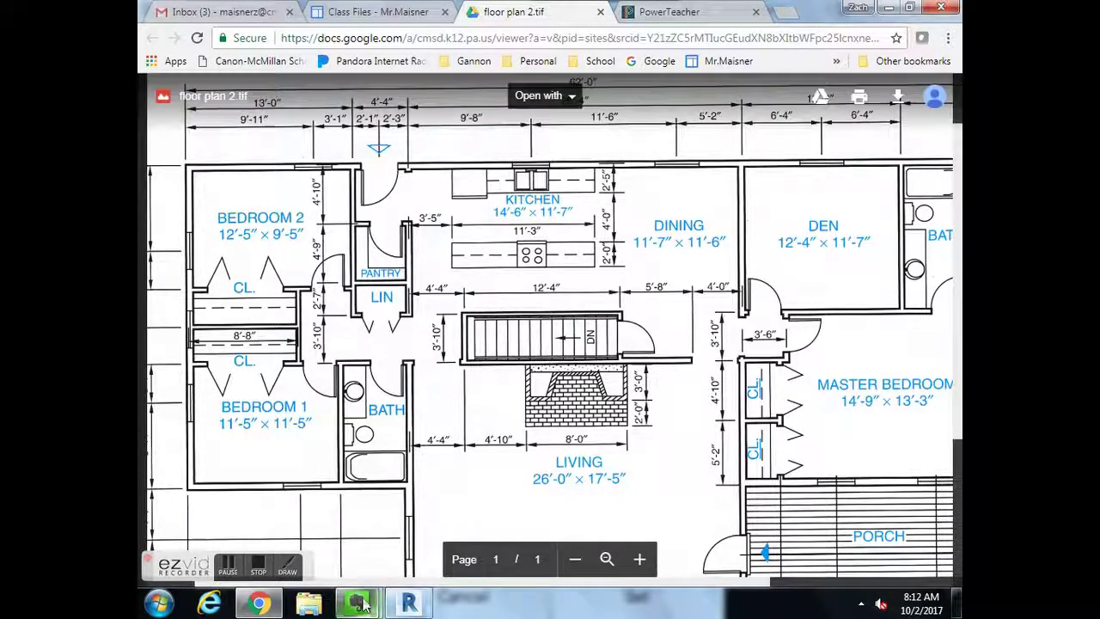
left_click(409, 601)
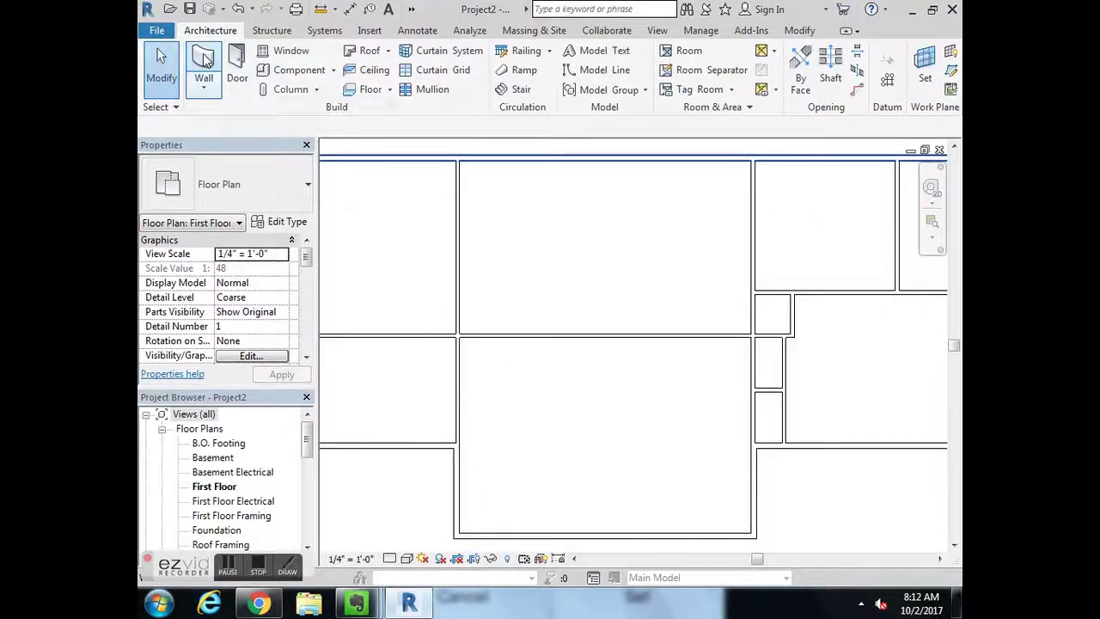
left_click(204, 58)
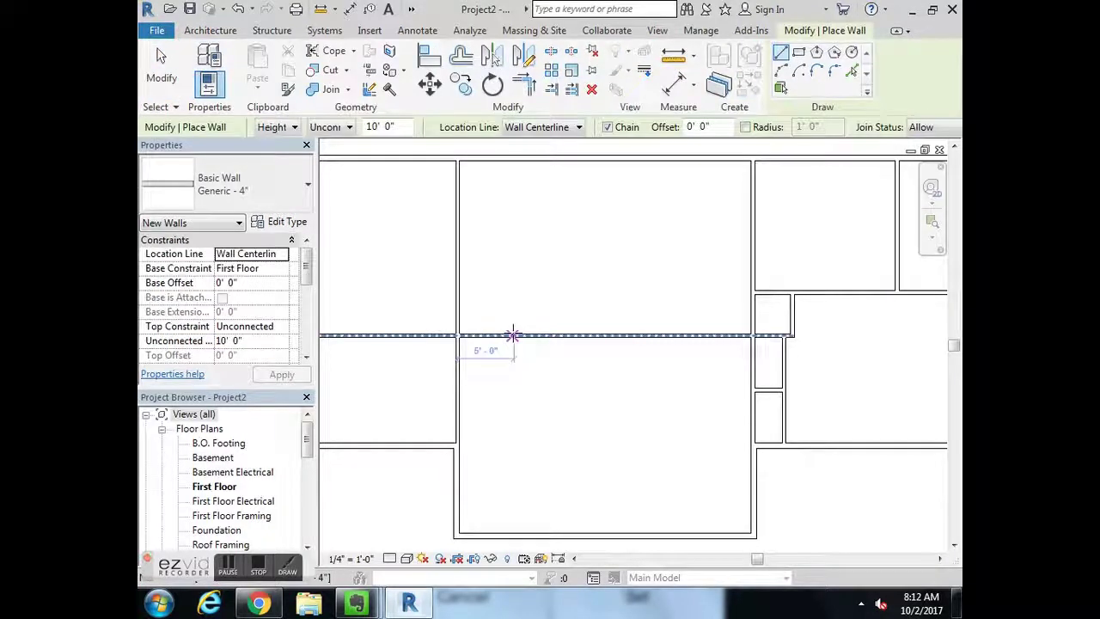
scroll(505, 335, "up", 3)
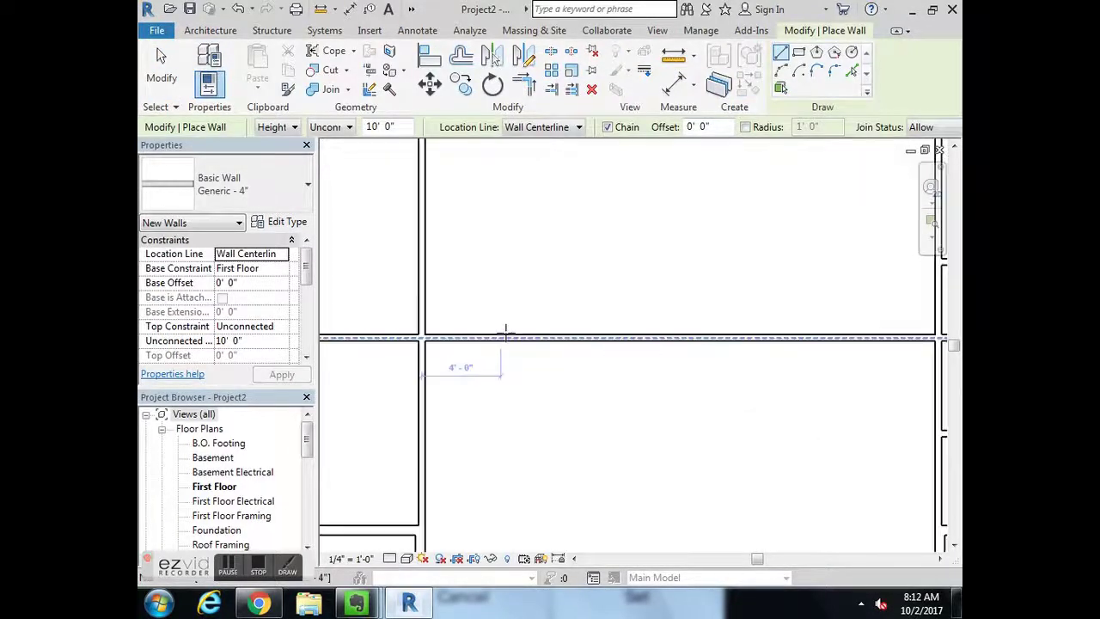
left_click(507, 336)
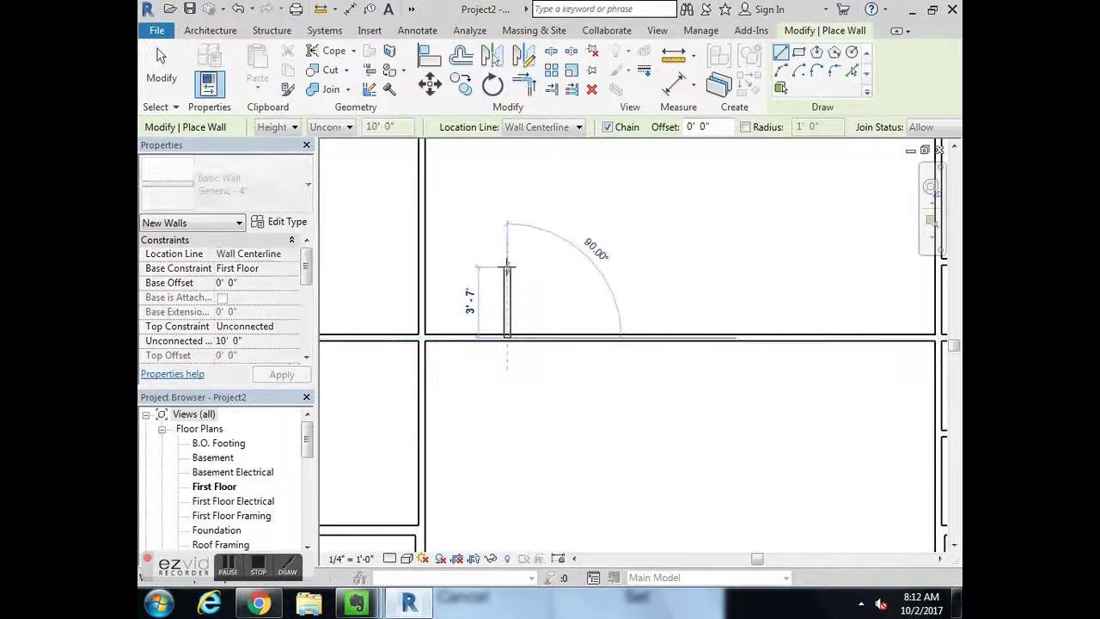
left_click(507, 262)
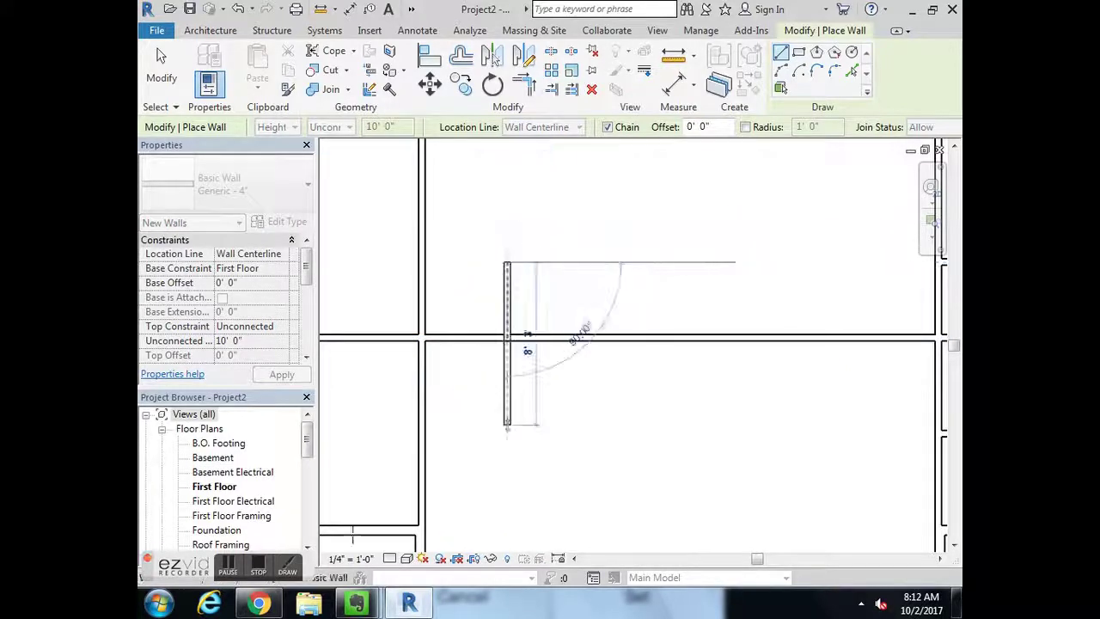
Continue the pantry wall 12'-4" across to complete the three-sided enclosure
left_click(258, 603)
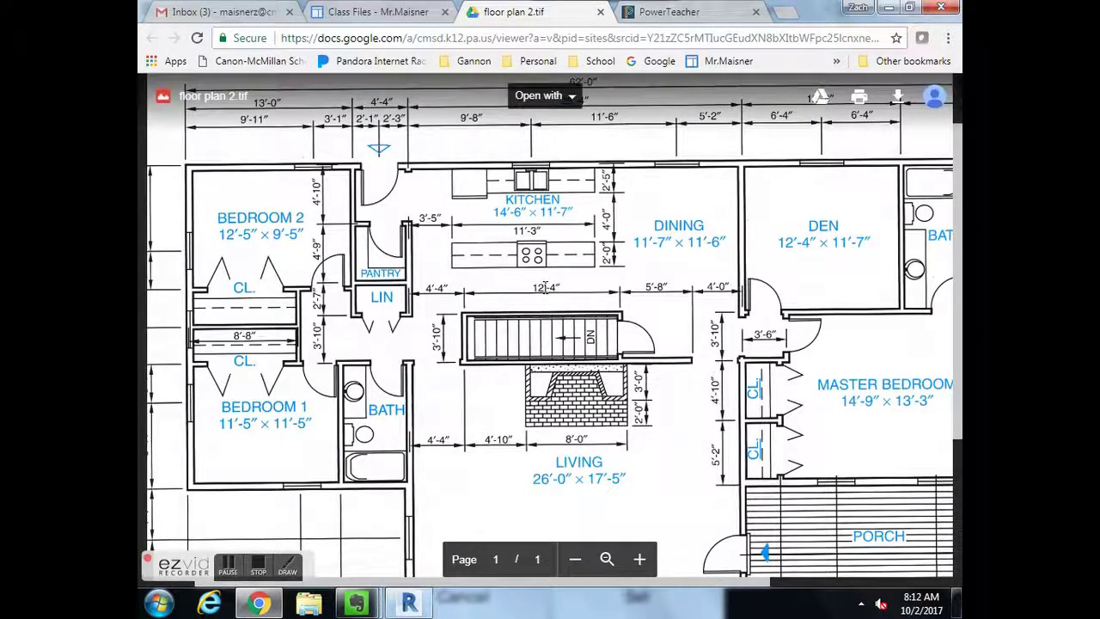
left_click(409, 603)
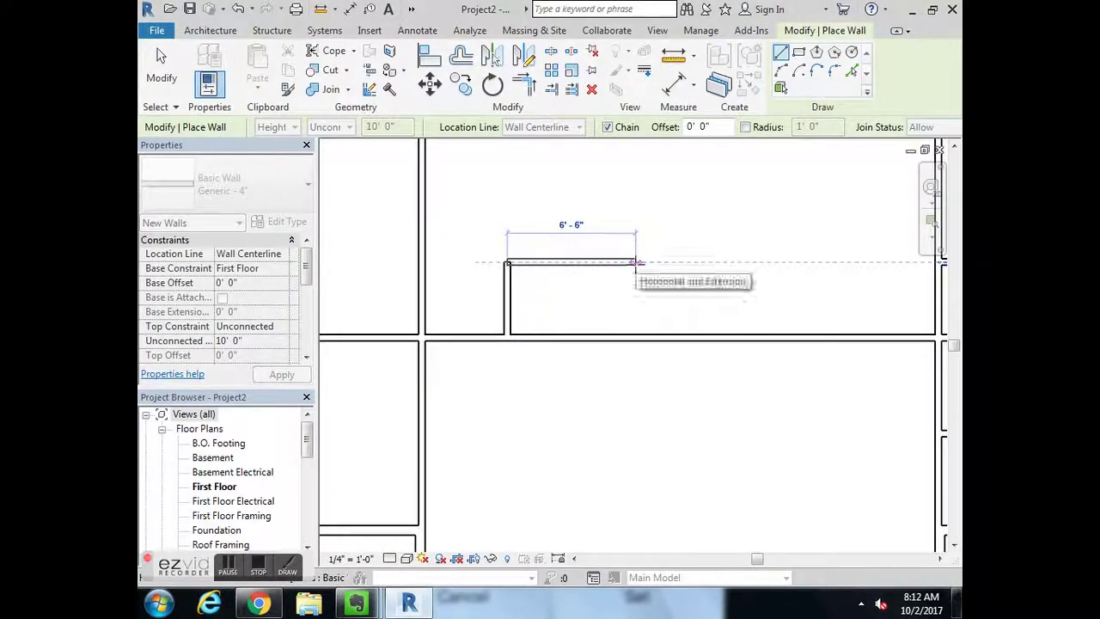
type("12")
type("' - 4")
key("Return")
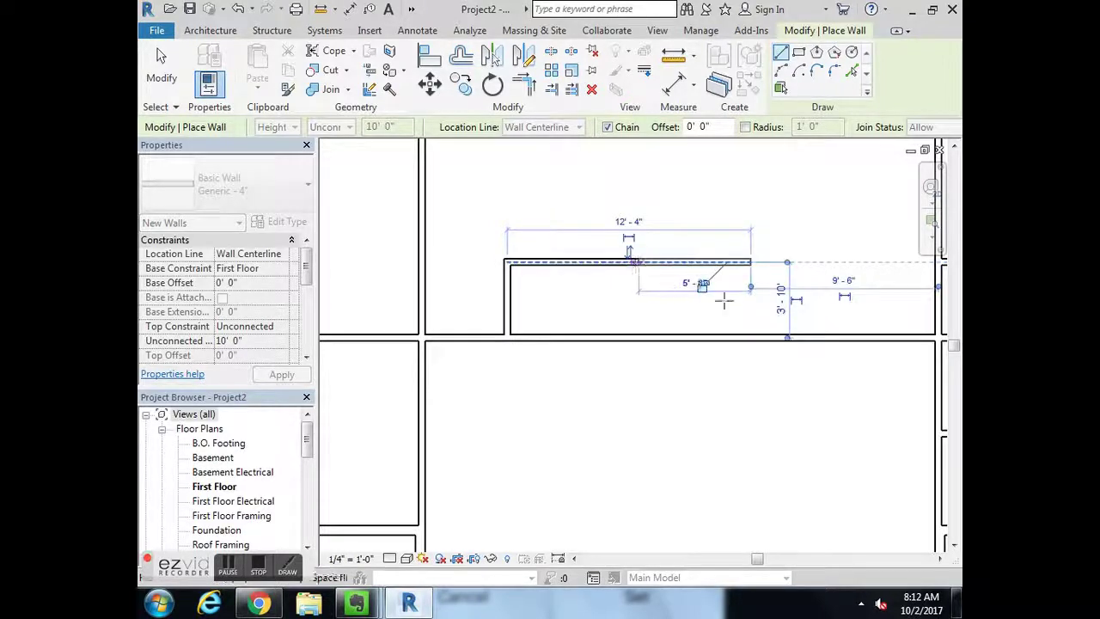
key("Escape")
key("Escape")
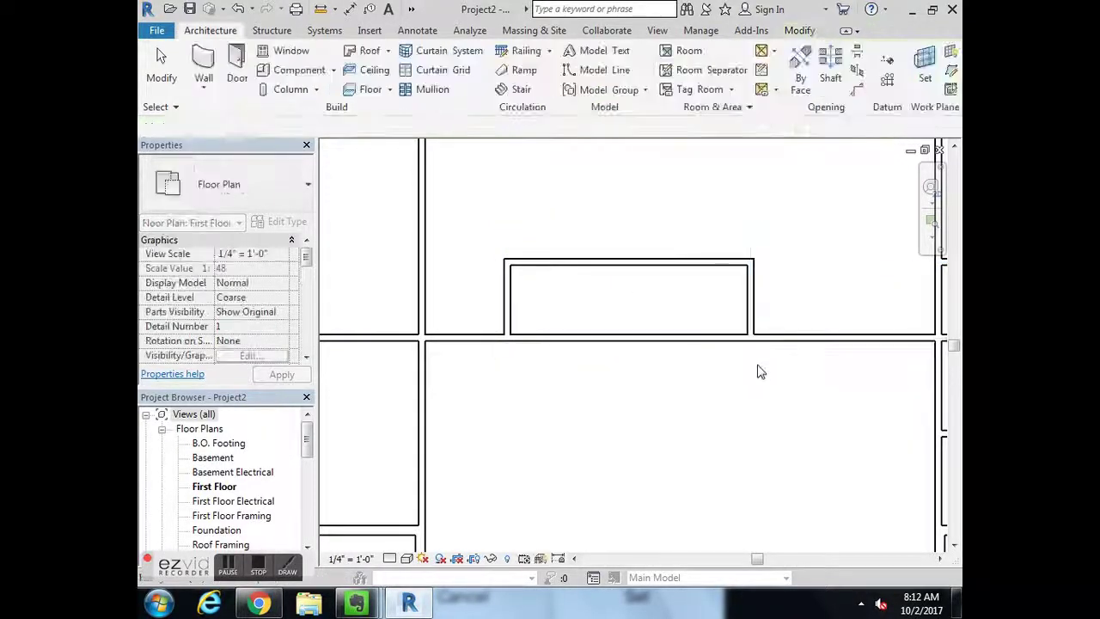
scroll(774, 373, "down", 1)
middle_click_drag(786, 373, 690, 352)
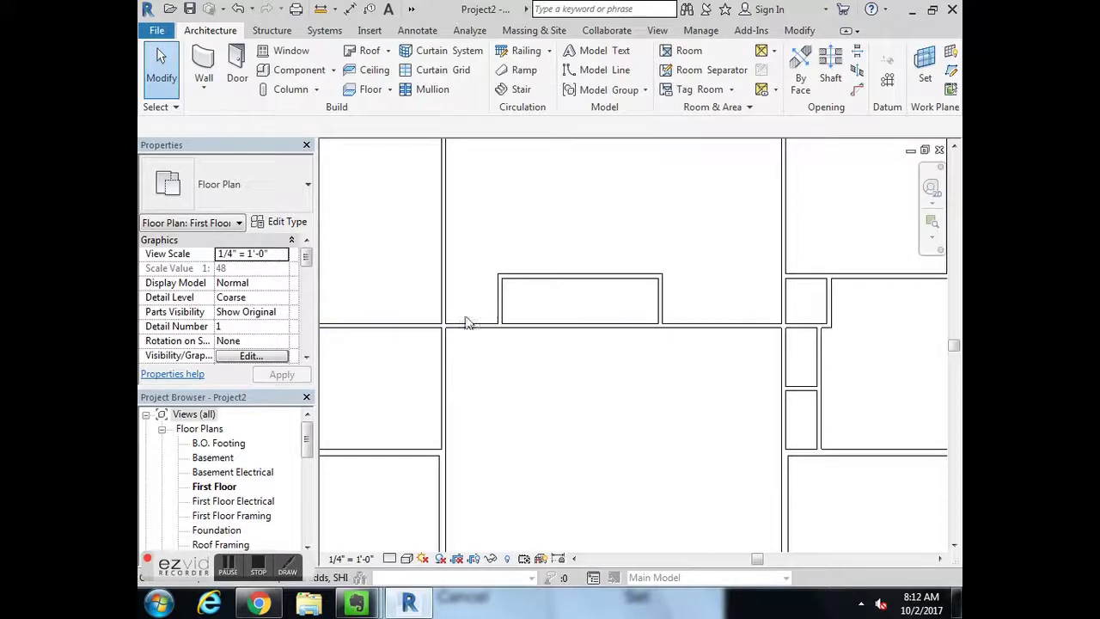
After checking floor plan 2, draw a vertical wall from the horizontal wall down to the lower wall
left_click(258, 604)
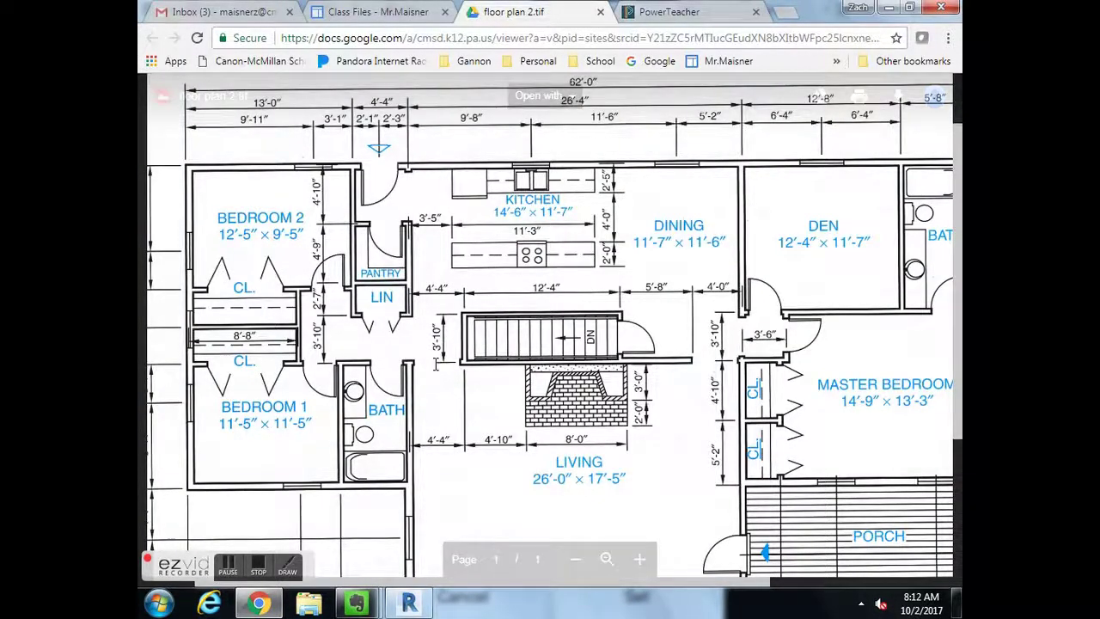
scroll(550, 331, "right", 1)
scroll(550, 332, "right", 3)
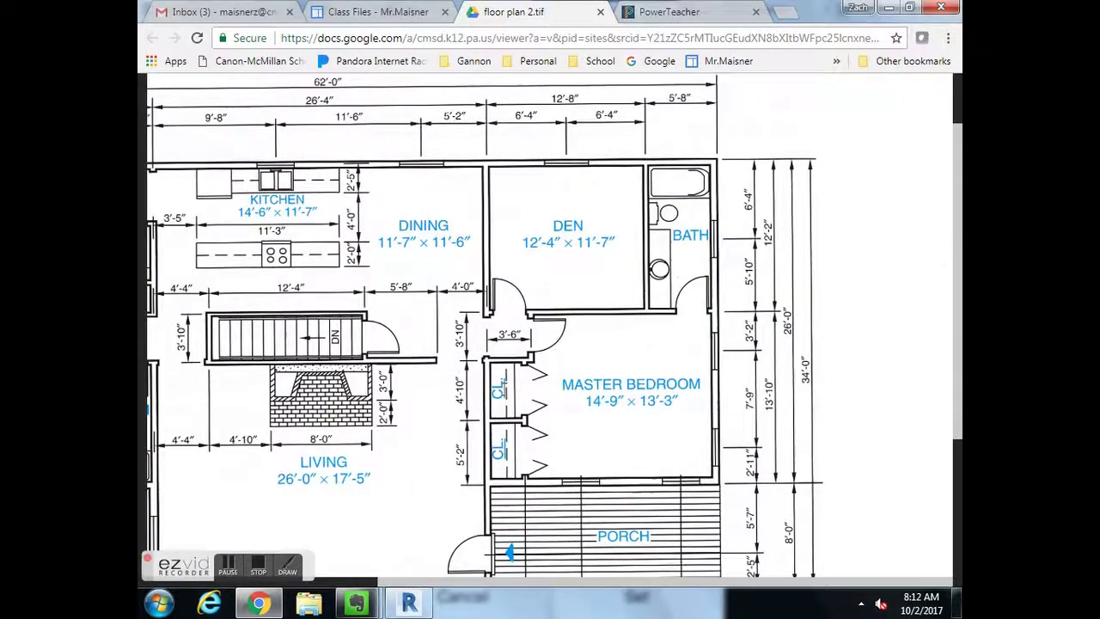
scroll(221, 580, "left", 5)
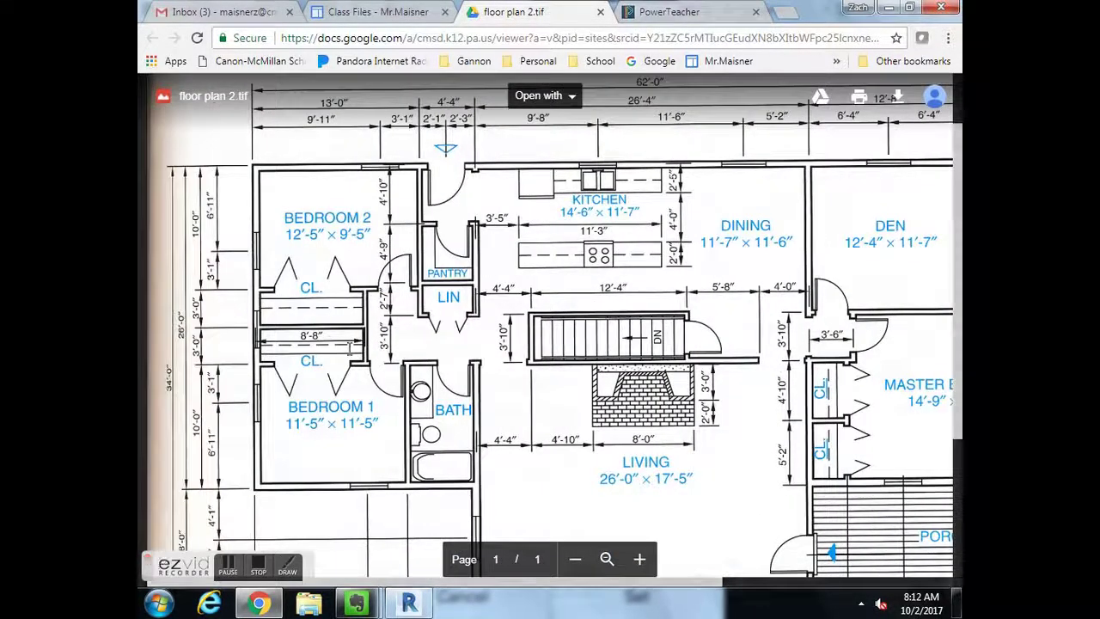
left_click(444, 420)
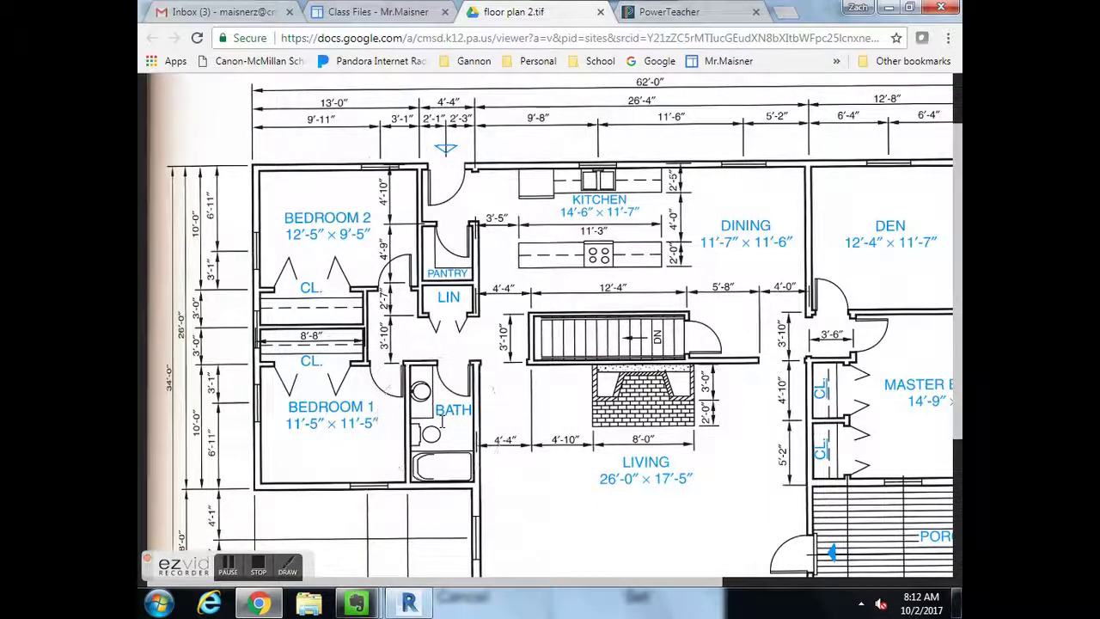
scroll(444, 420, "down", 3)
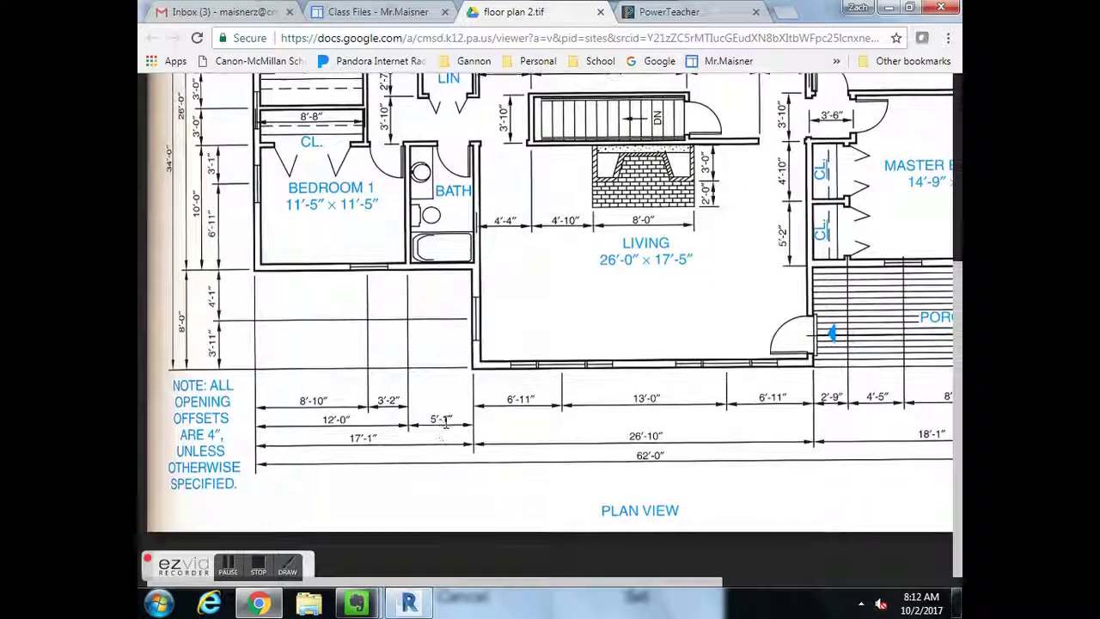
left_click(409, 601)
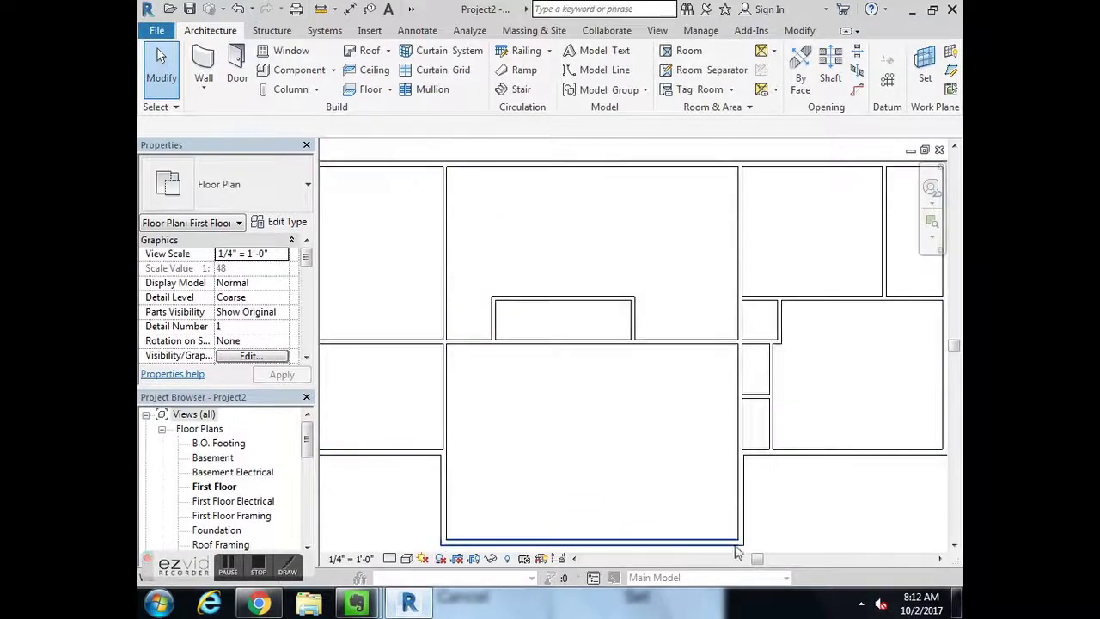
scroll(729, 393, "down", 2)
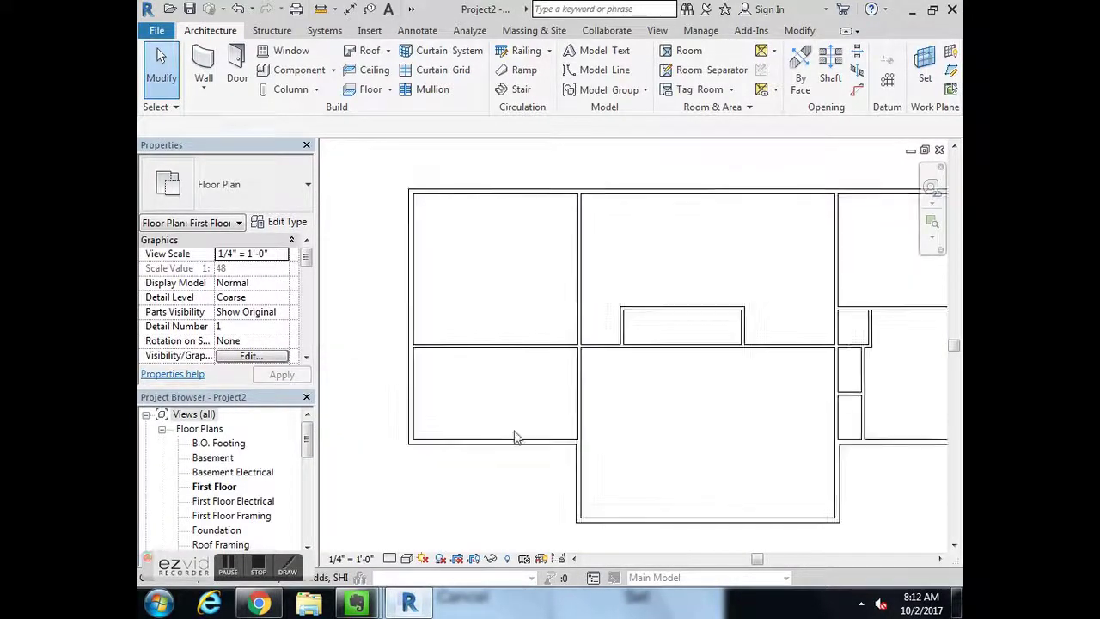
scroll(514, 437, "up", 3)
left_click(204, 69)
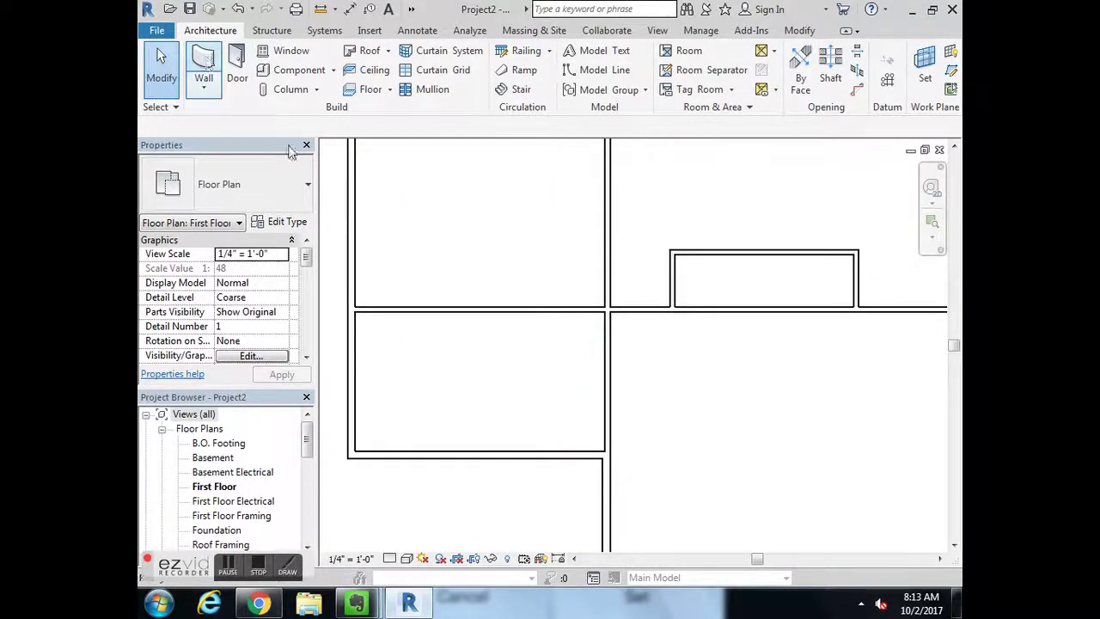
left_click(531, 311)
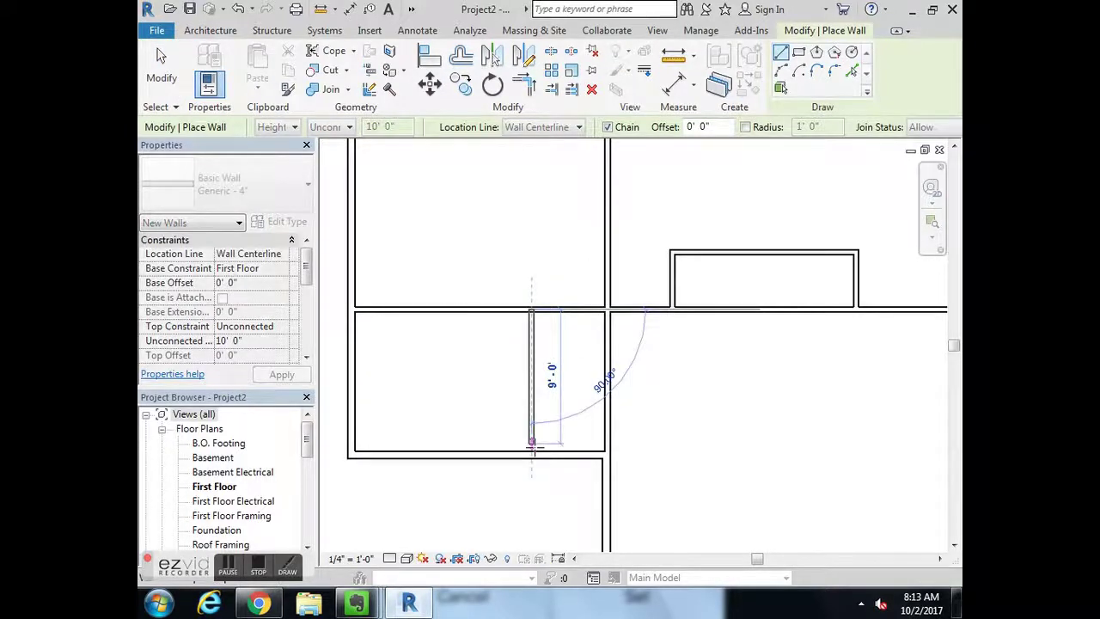
left_click(531, 443)
key("Escape")
key("Escape")
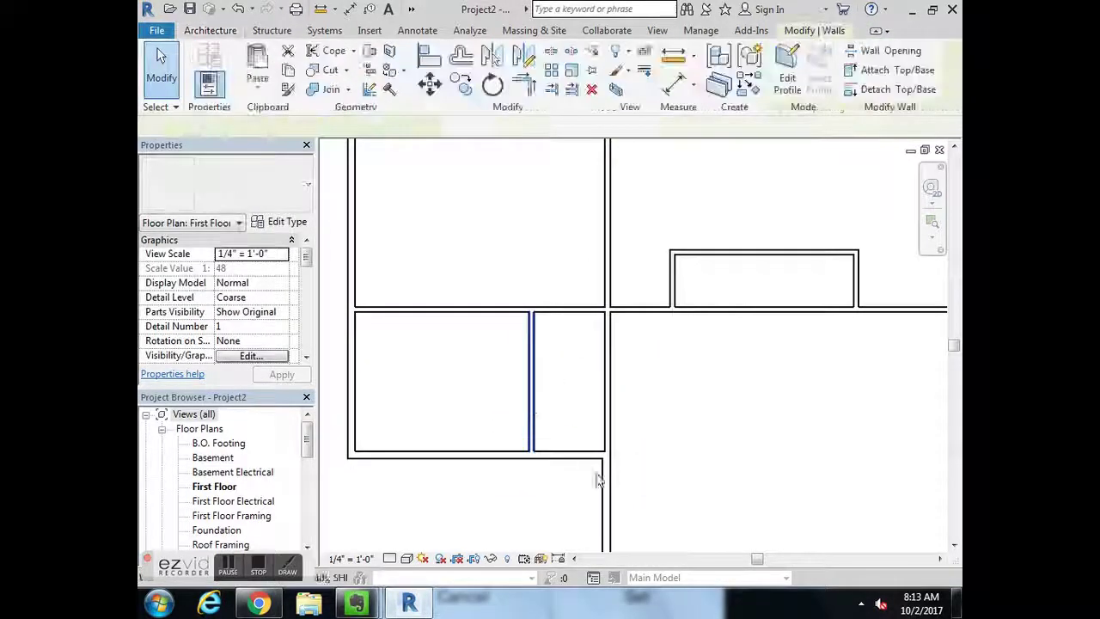
Set the new wall 5'-1" from the right wall's inner face
middle_click_drag(599, 481, 590, 388)
scroll(589, 374, "up", 3)
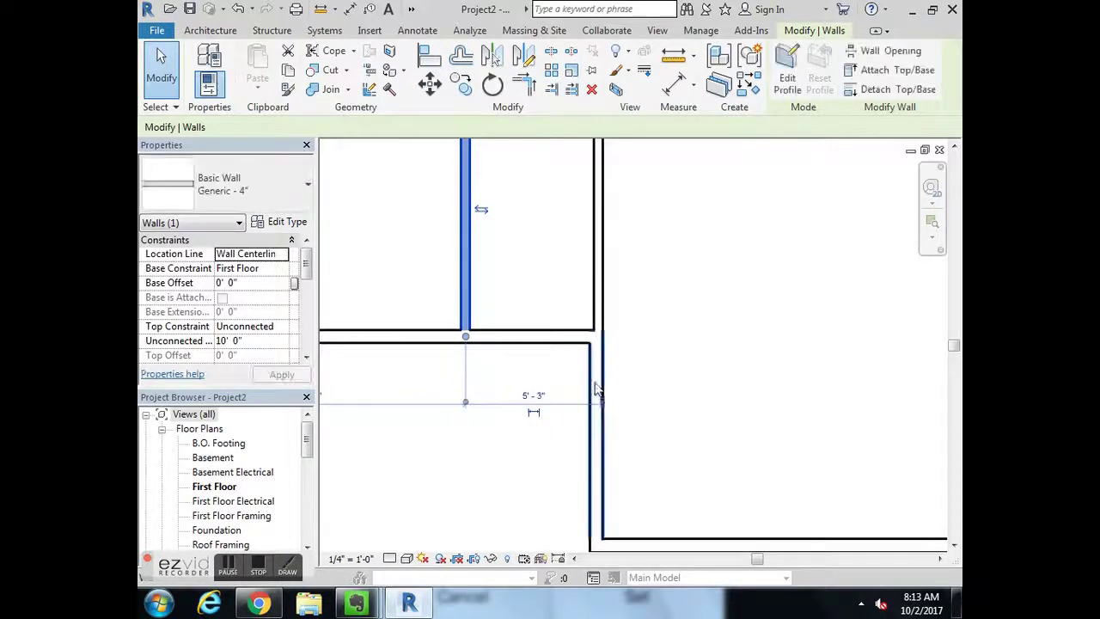
left_click_drag(597, 388, 595, 376)
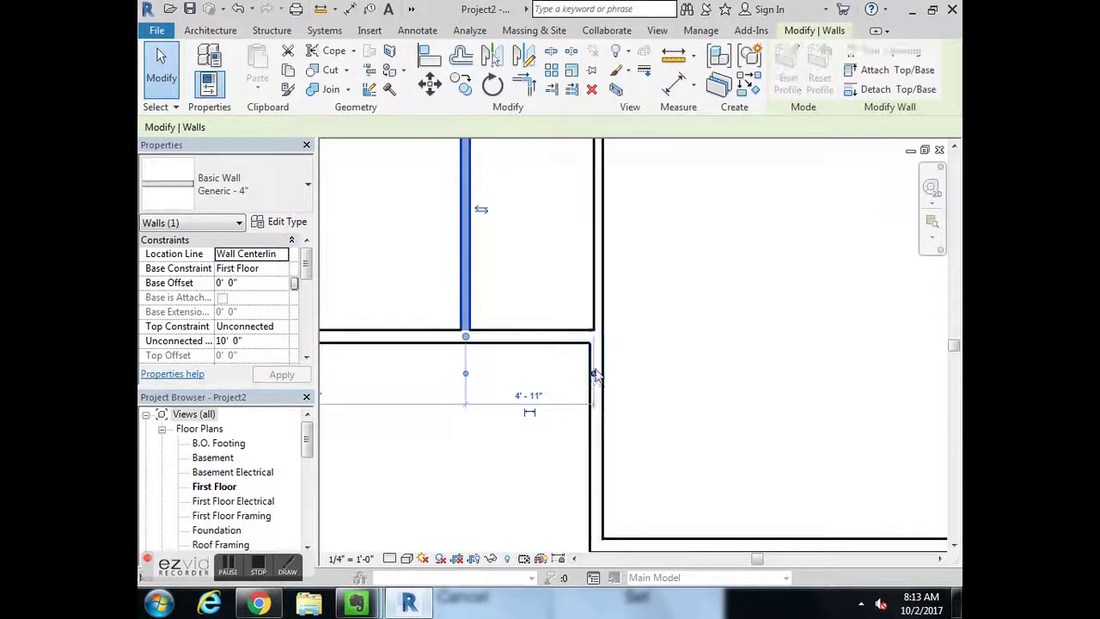
left_click(529, 397)
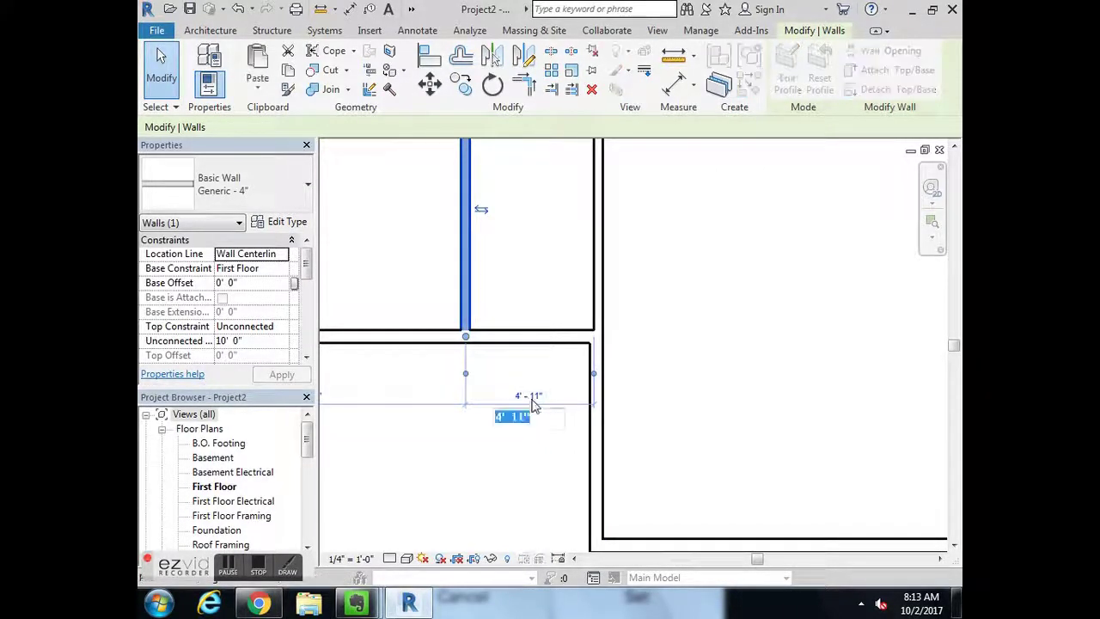
type("5' - ")
type("1")
key("Return")
Re-measure to the right wall's near face and reapply the 5'-1" spacing
scroll(506, 515, "down", 2)
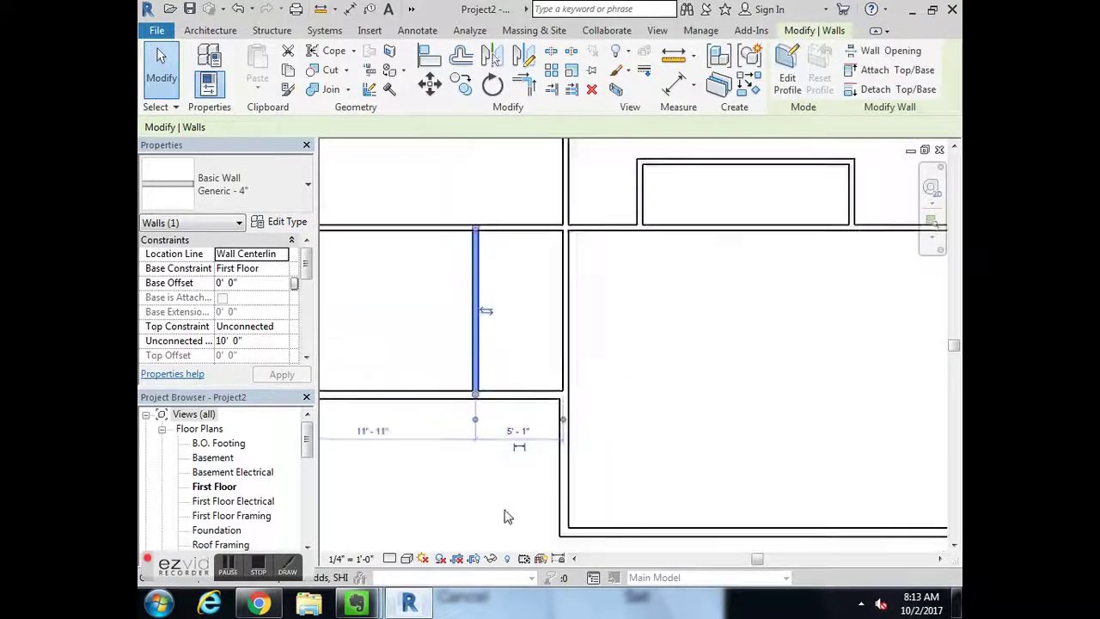
middle_click_drag(506, 516, 520, 465)
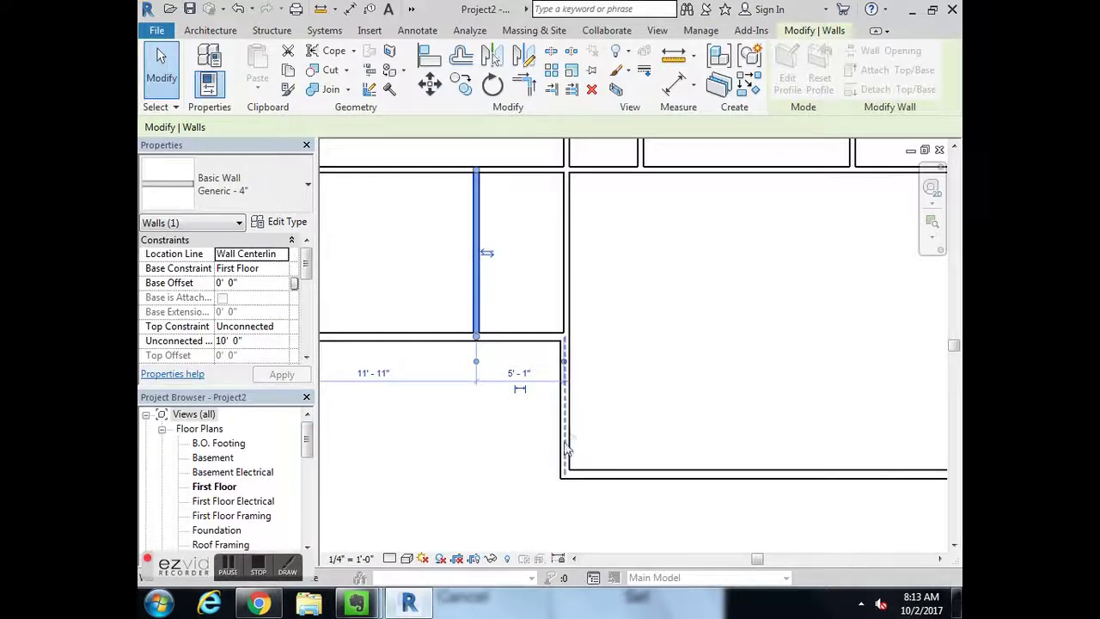
left_click(567, 380)
left_click(563, 381)
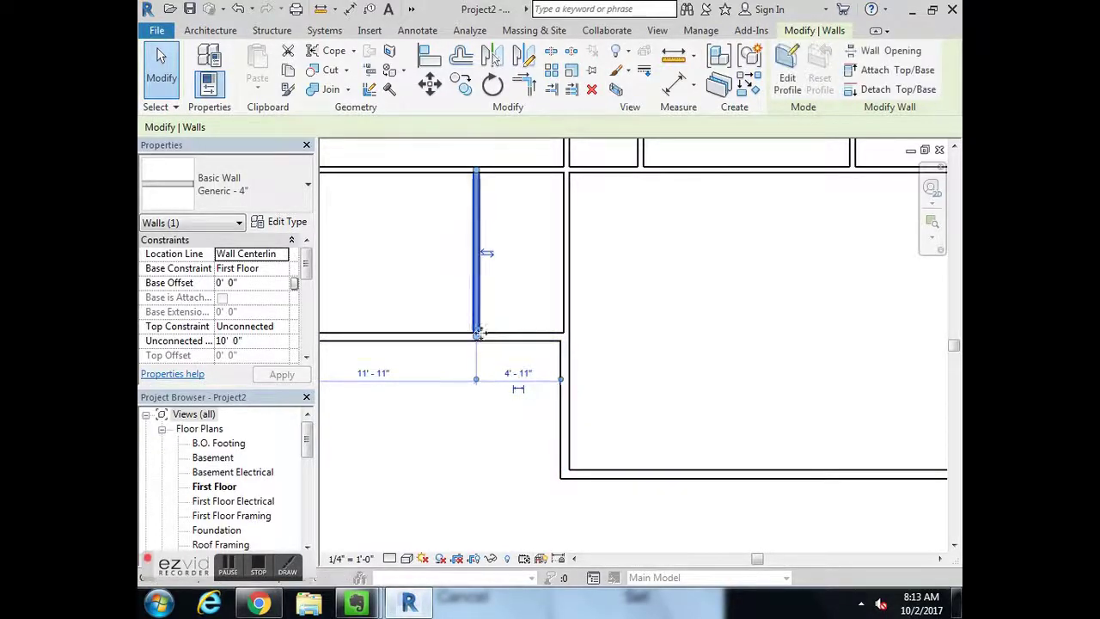
left_click(519, 375)
type("5'1")
key("Return")
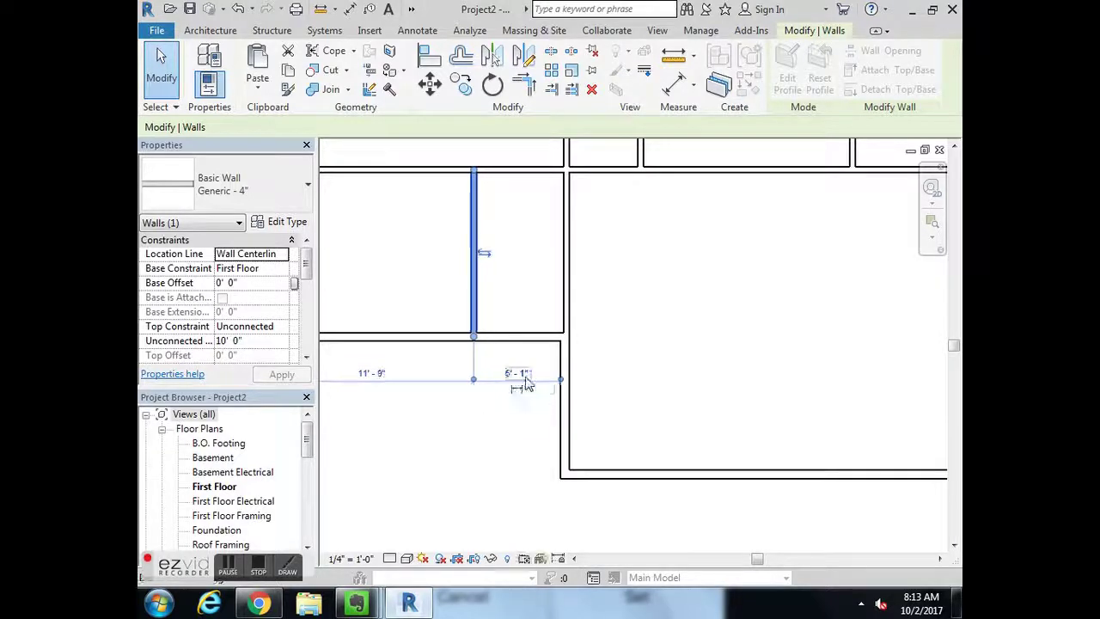
left_click(490, 393)
middle_click_drag(509, 372, 661, 518)
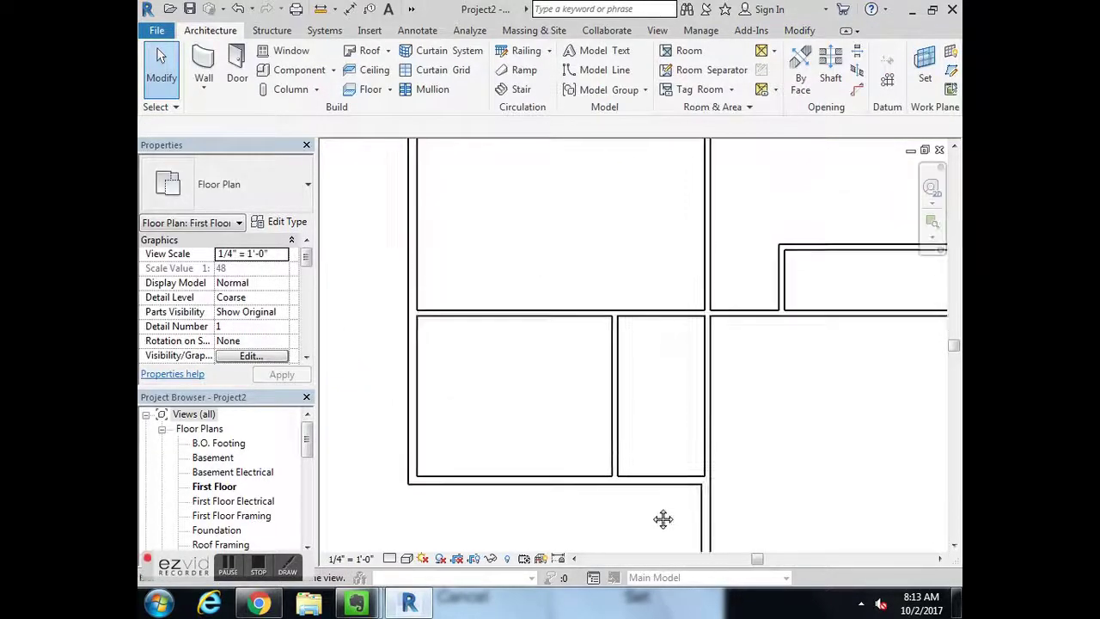
left_click(400, 607)
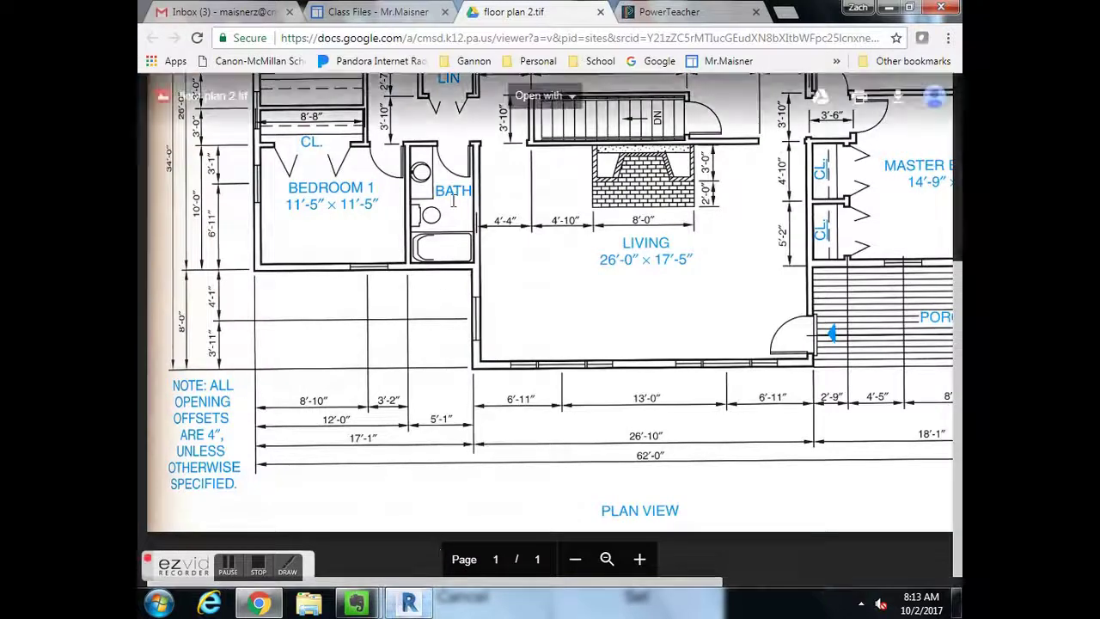
left_click(639, 559)
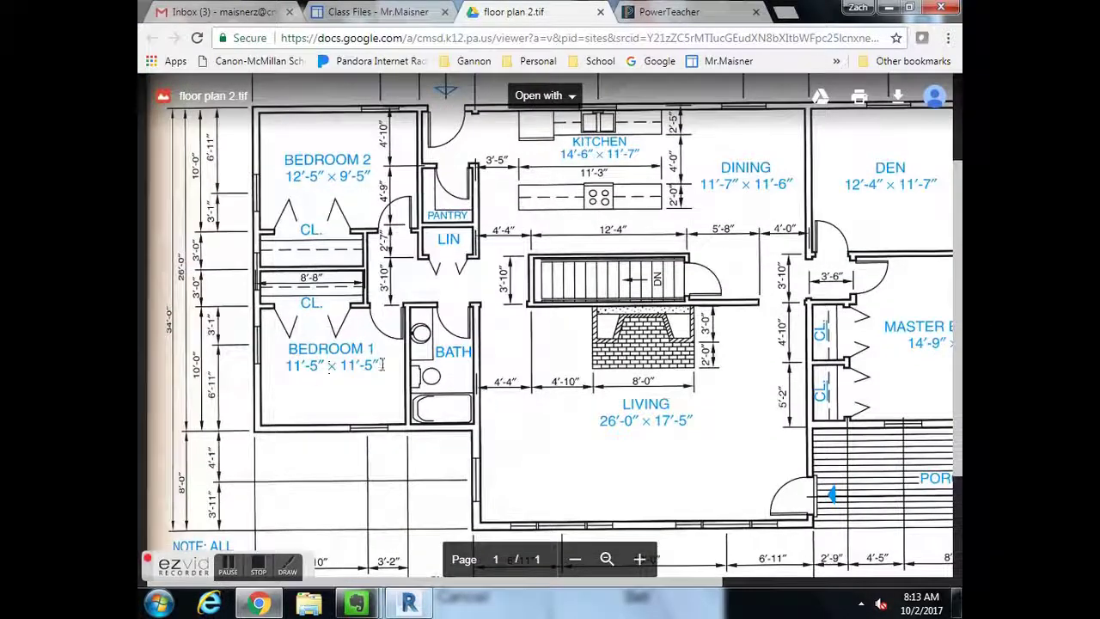
scroll(304, 275, "up", 1)
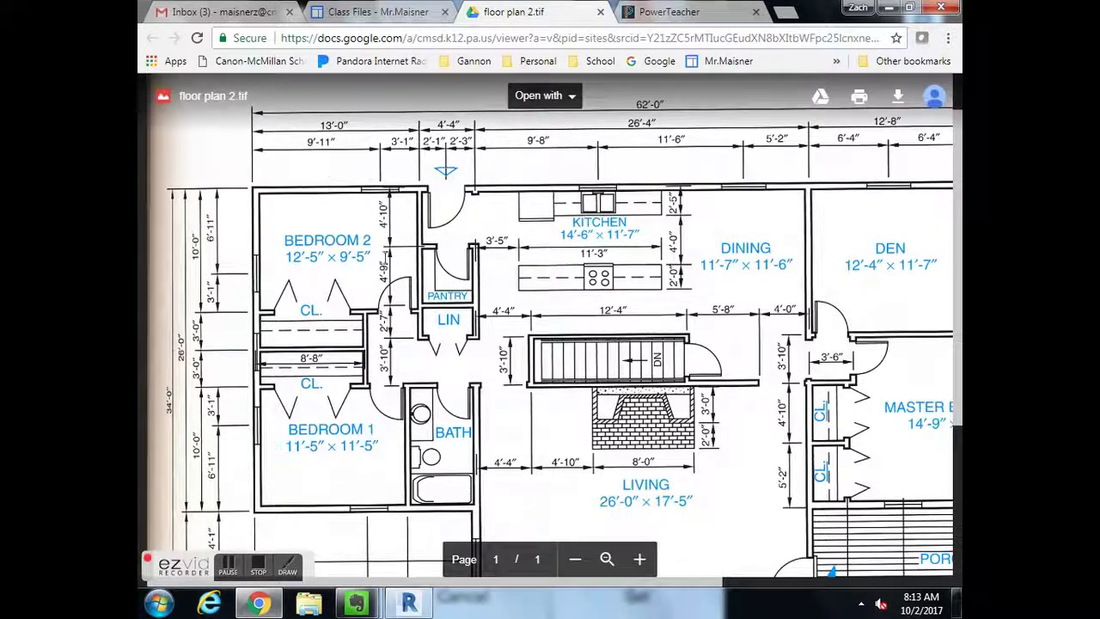
left_click(258, 603)
Draw a horizontal wall from the left exterior wall to the vertical interior wall
left_click(409, 603)
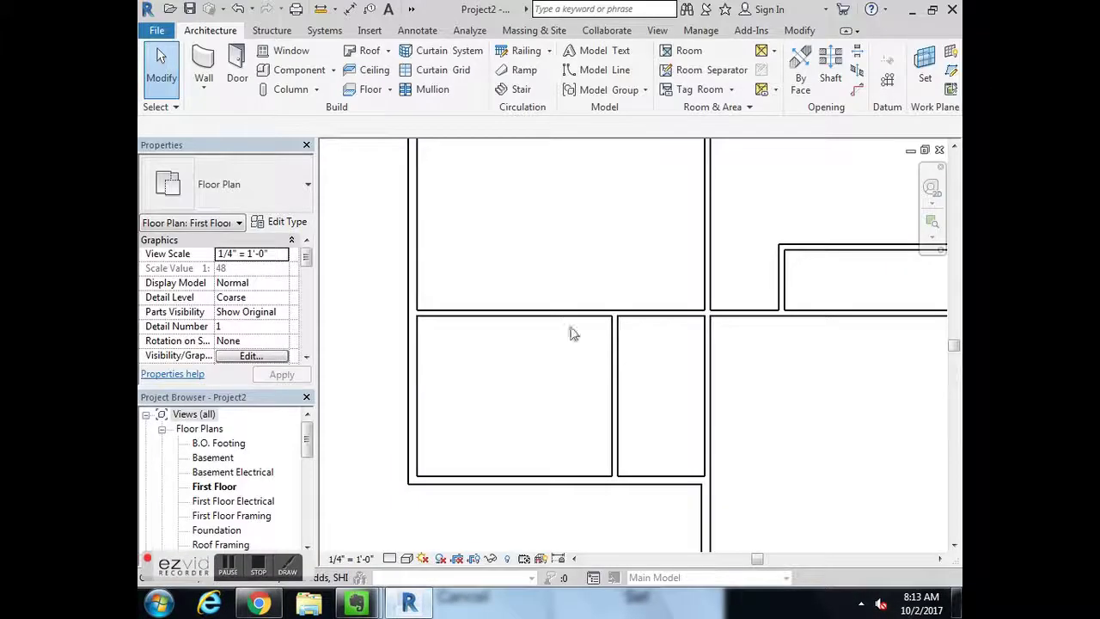
middle_click_drag(574, 333, 547, 538)
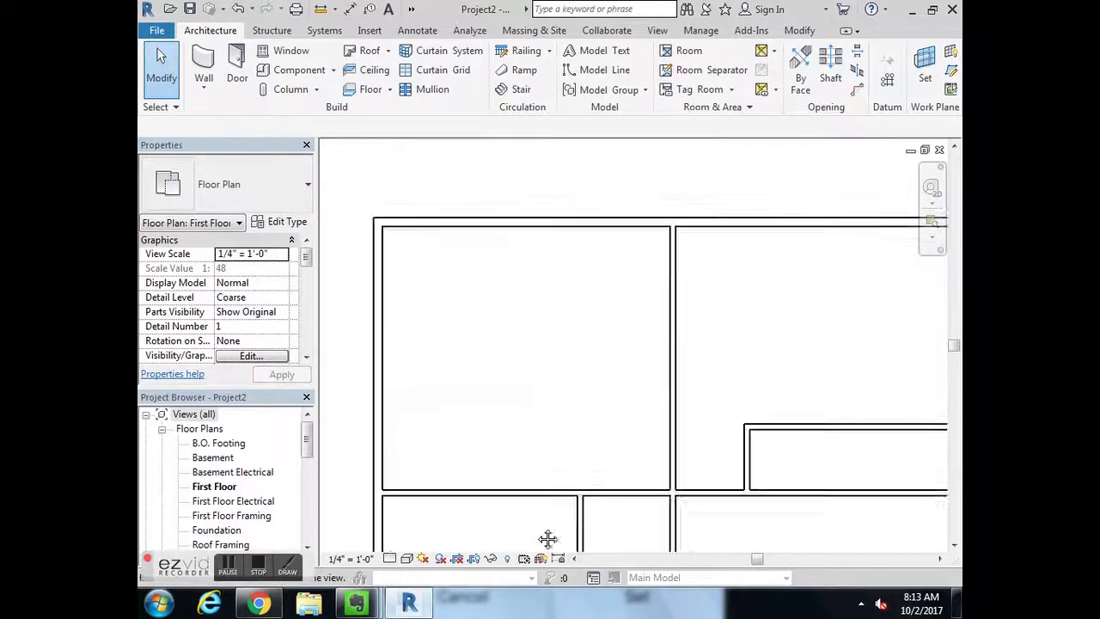
left_click(211, 67)
left_click(379, 383)
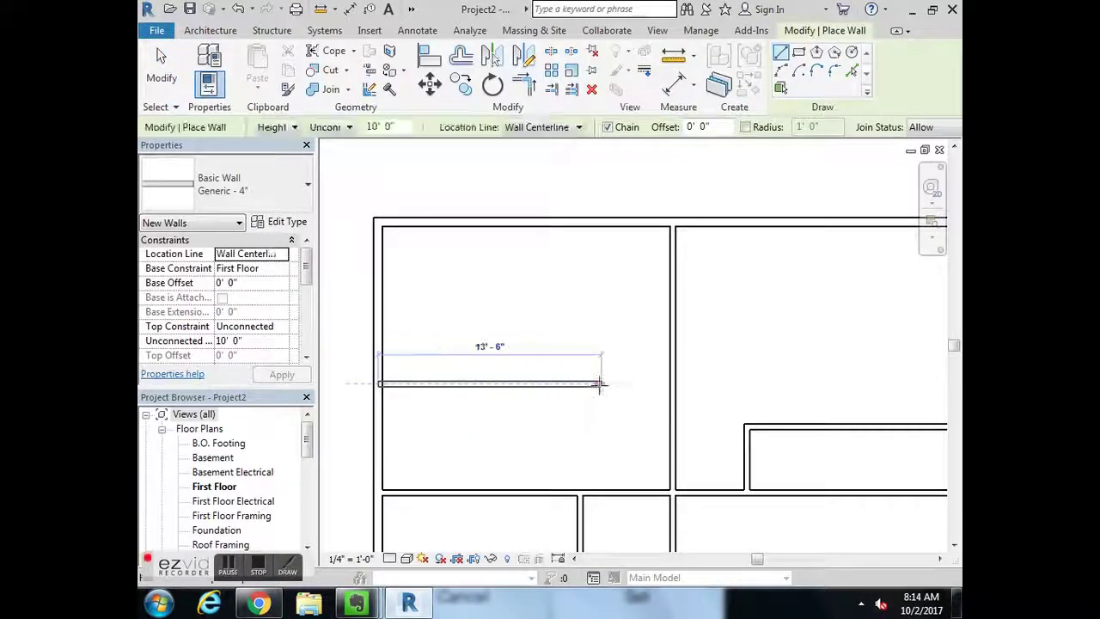
left_click(667, 383)
key("Escape")
key("Escape")
Set the horizontal wall 10'-0" from the top exterior wall's outer face
left_click(450, 385)
middle_click_drag(451, 388, 550, 411)
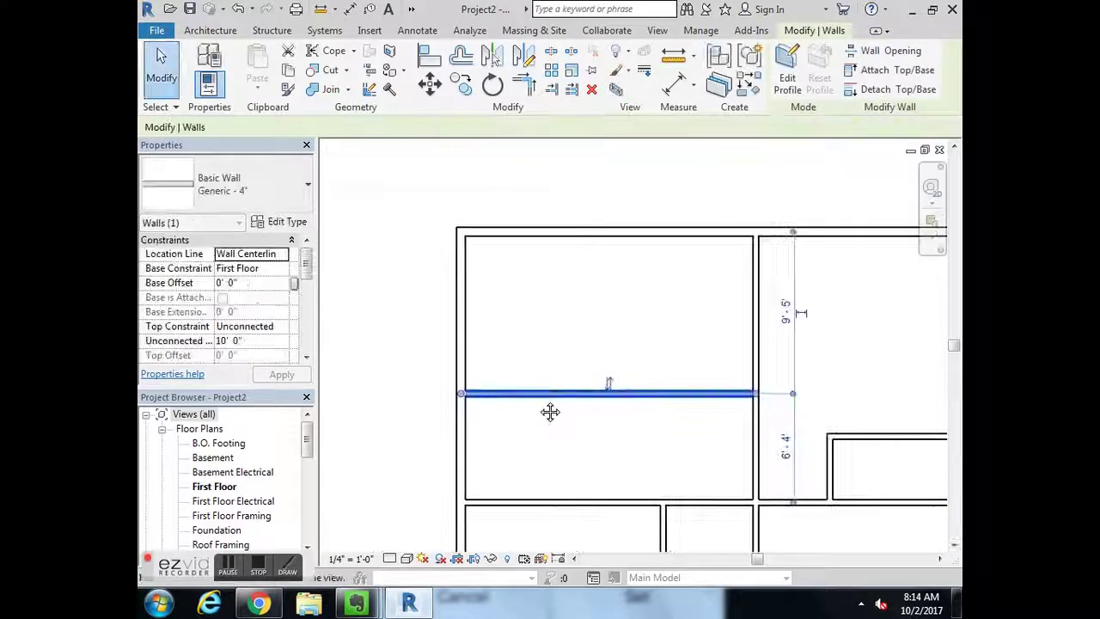
left_click_drag(794, 234, 798, 245)
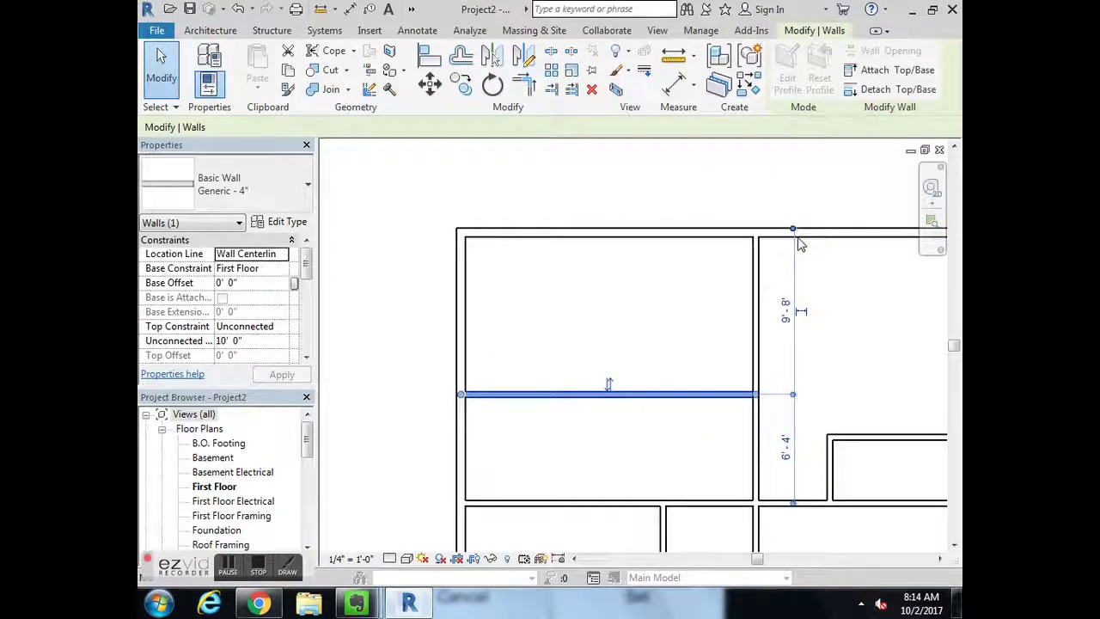
left_click(788, 315)
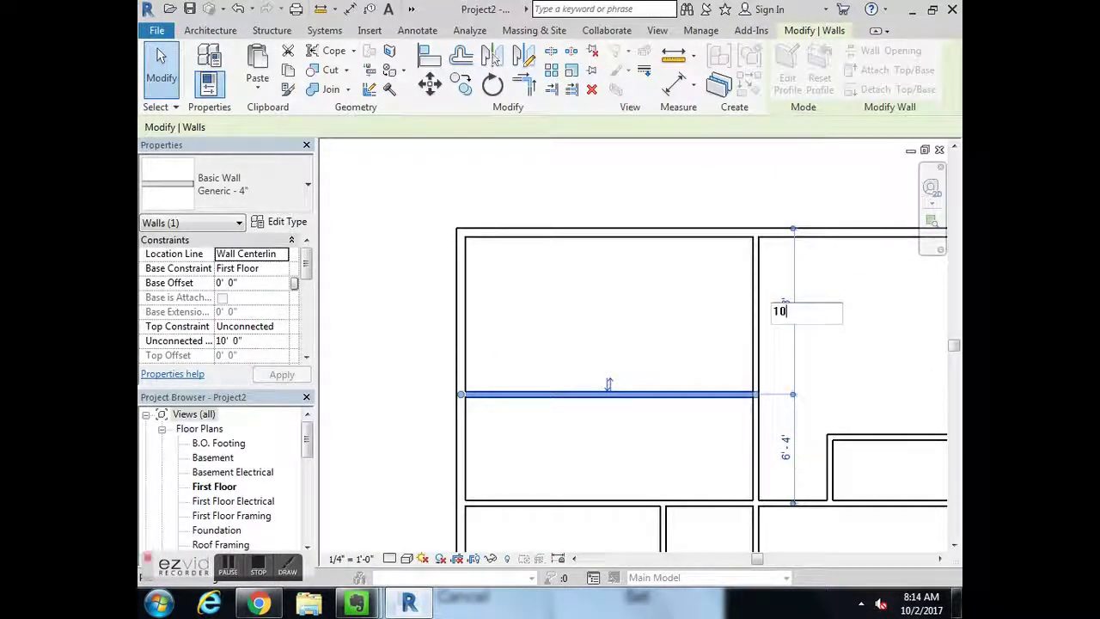
type("10")
key("Return")
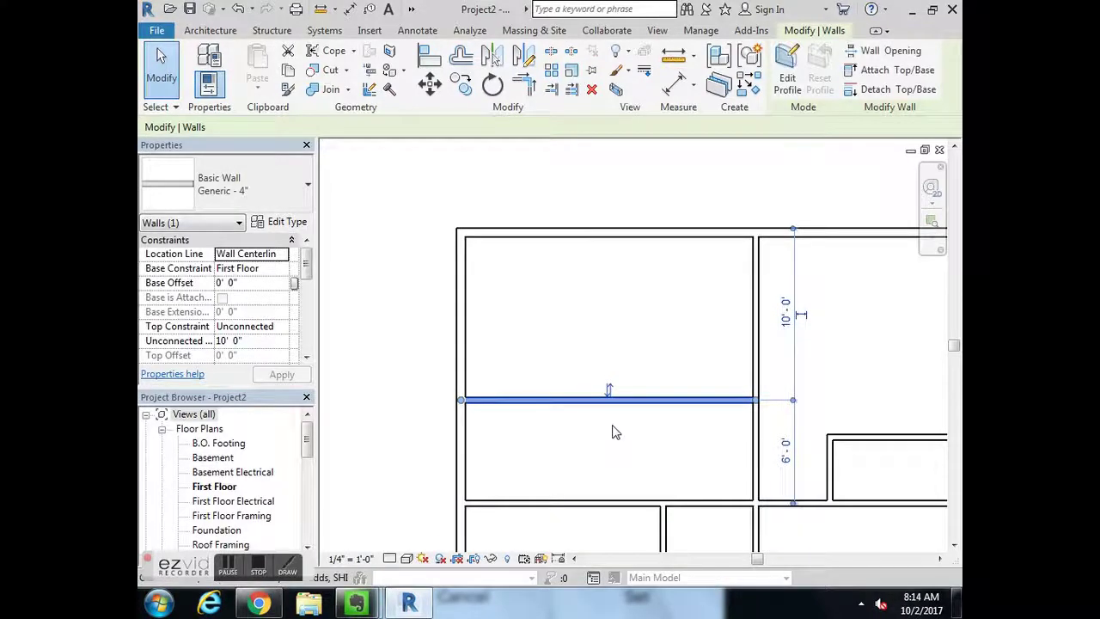
key("Escape")
Draw a vertical wall from the top wall down to the lower horizontal wall
left_click(261, 605)
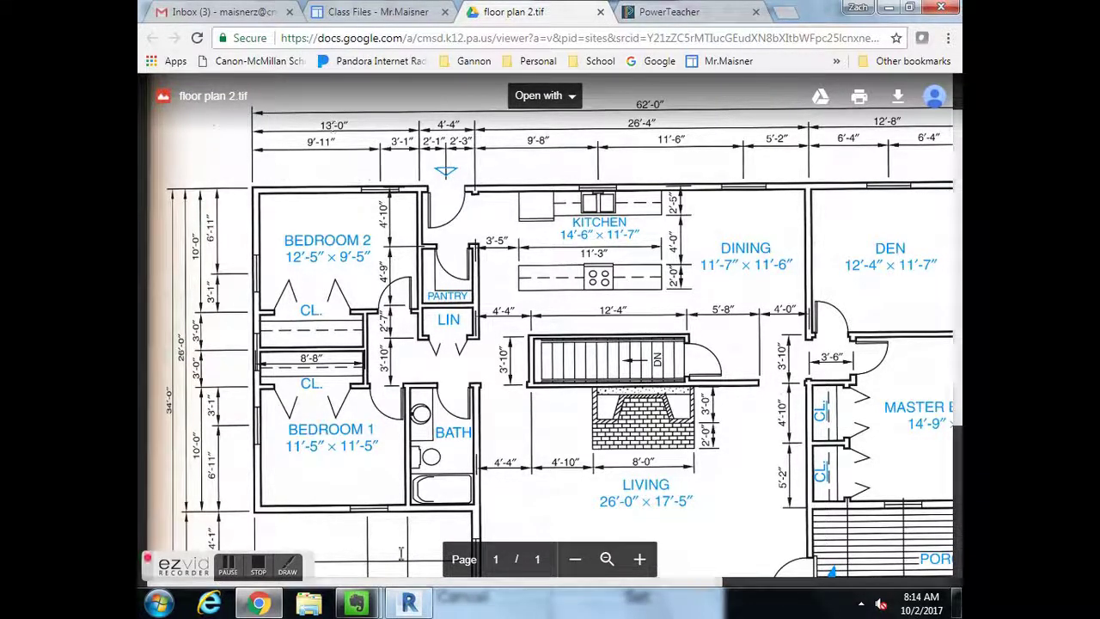
left_click(409, 605)
left_click(203, 61)
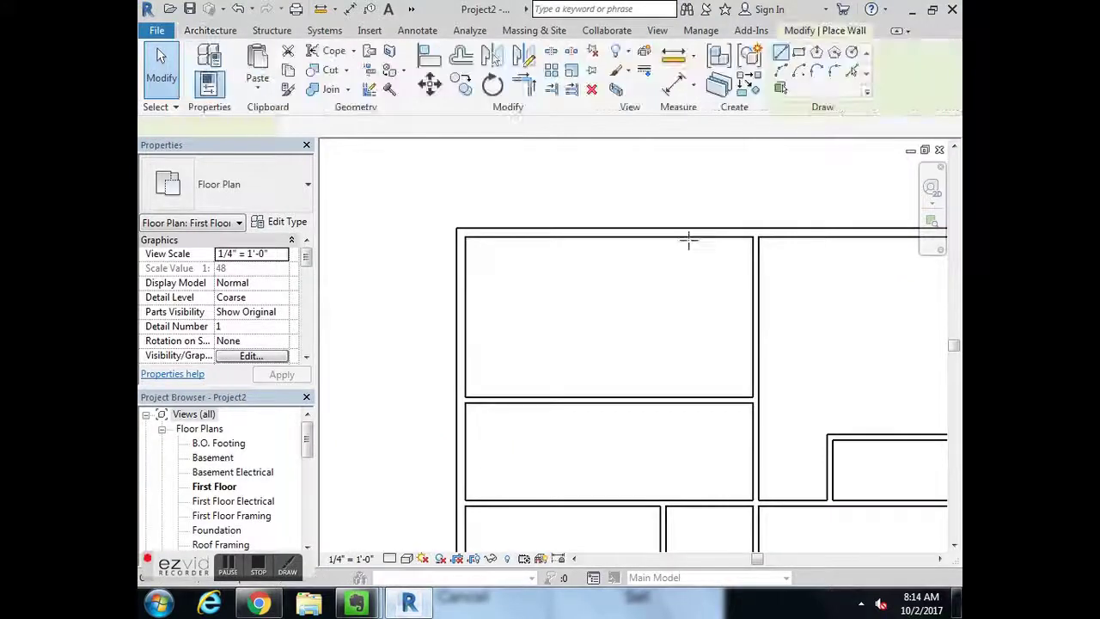
left_click(688, 235)
left_click(689, 398)
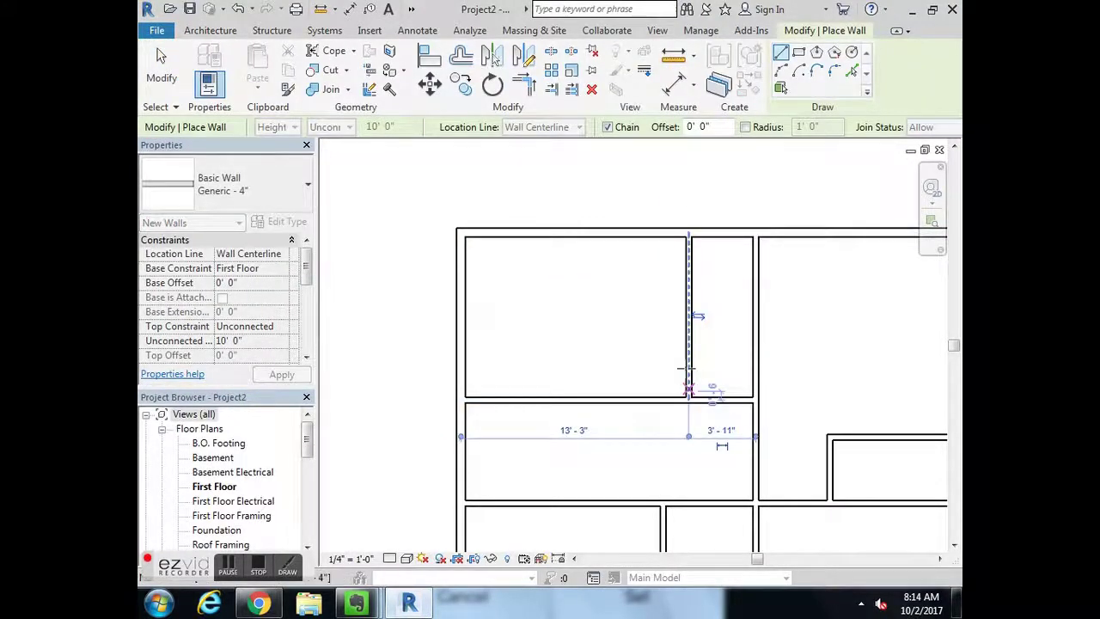
key("Escape")
key("Escape")
Move the vertical wall from 13'-6" to 13'-0" from the left exterior wall's outer face
left_click(685, 292)
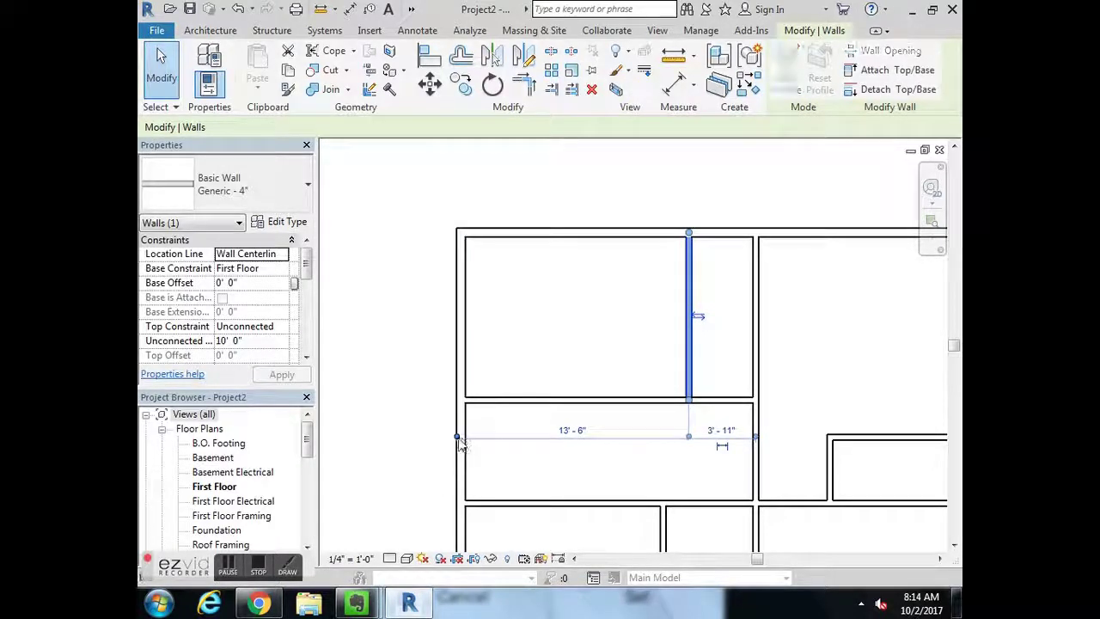
left_click(462, 438)
left_click(571, 433)
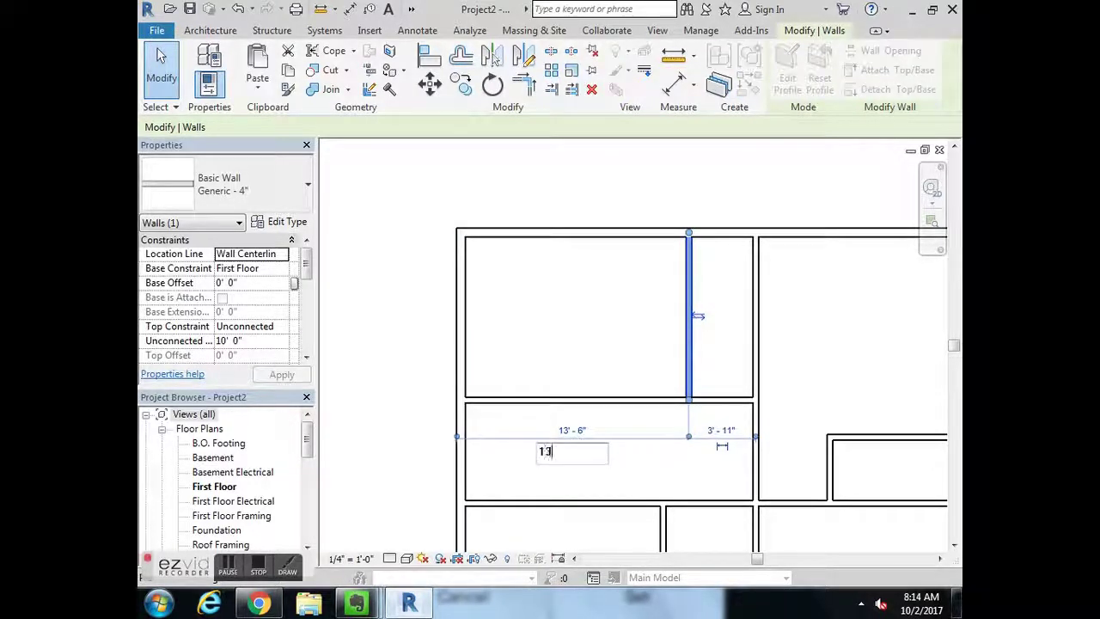
type("13")
key("Return")
left_click(697, 450)
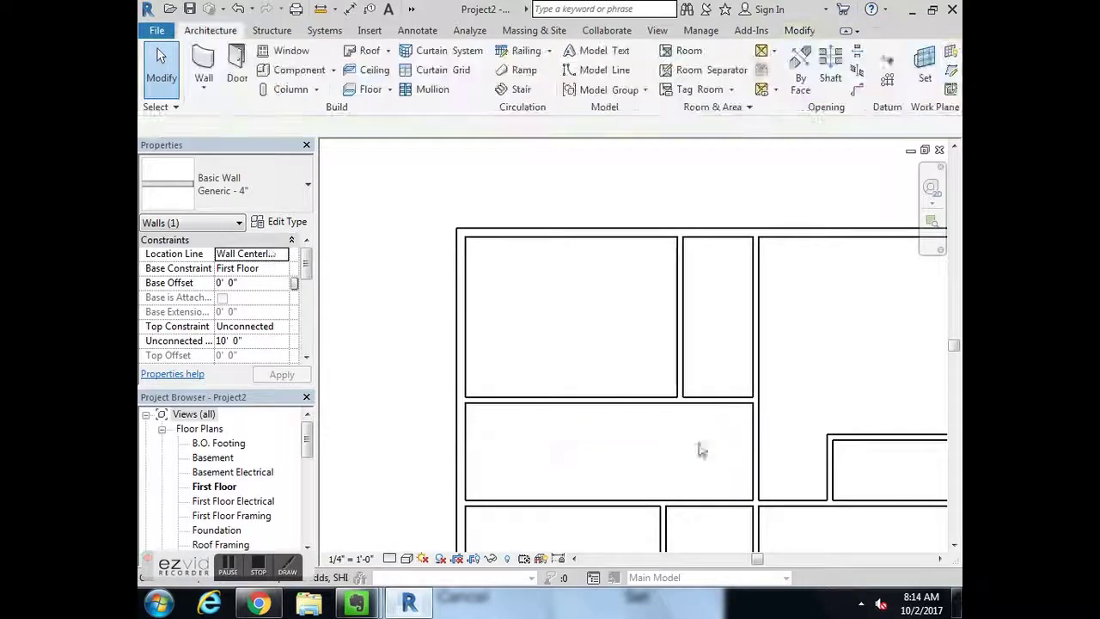
left_click(726, 400)
middle_click_drag(772, 471, 707, 446)
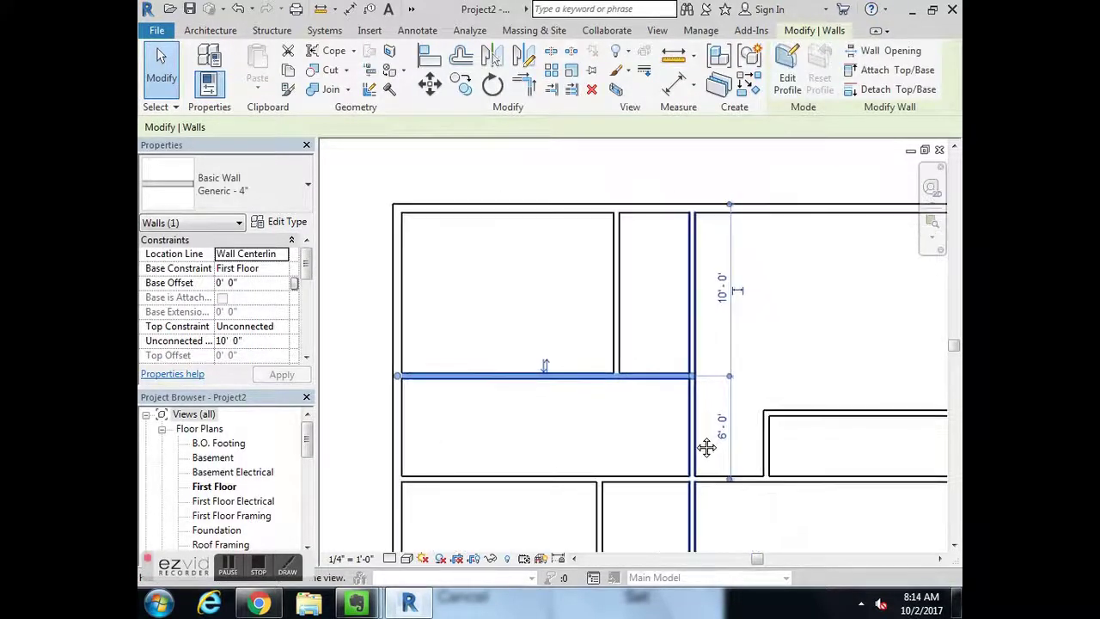
key("Escape")
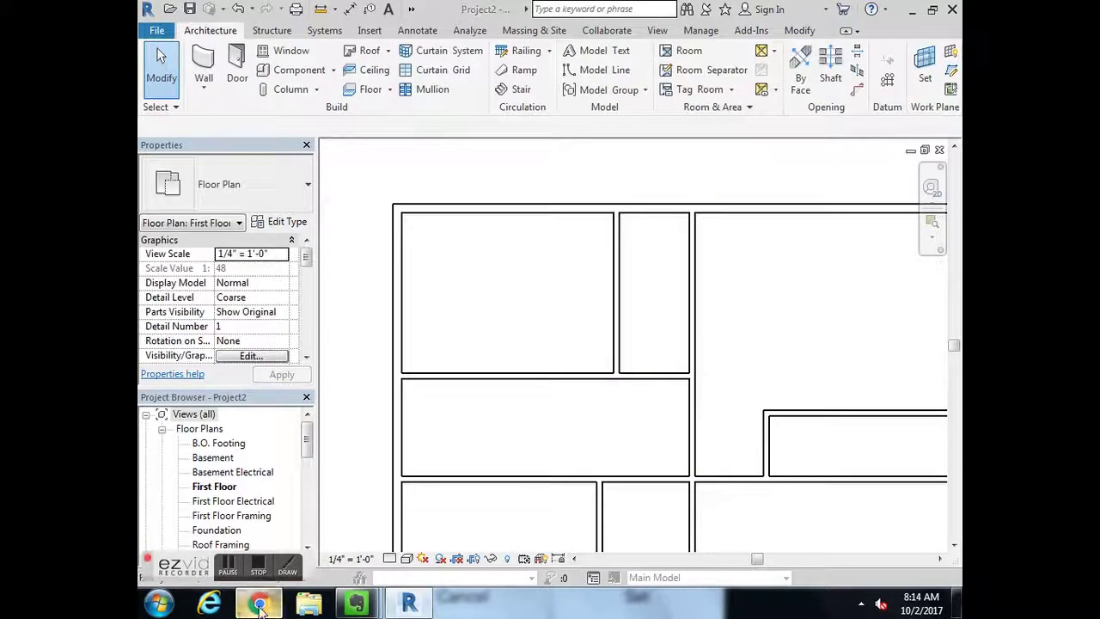
Look over the pantry and linen closets on floor plan 2.tif, then Alt+Tab back to Revit
left_click(257, 604)
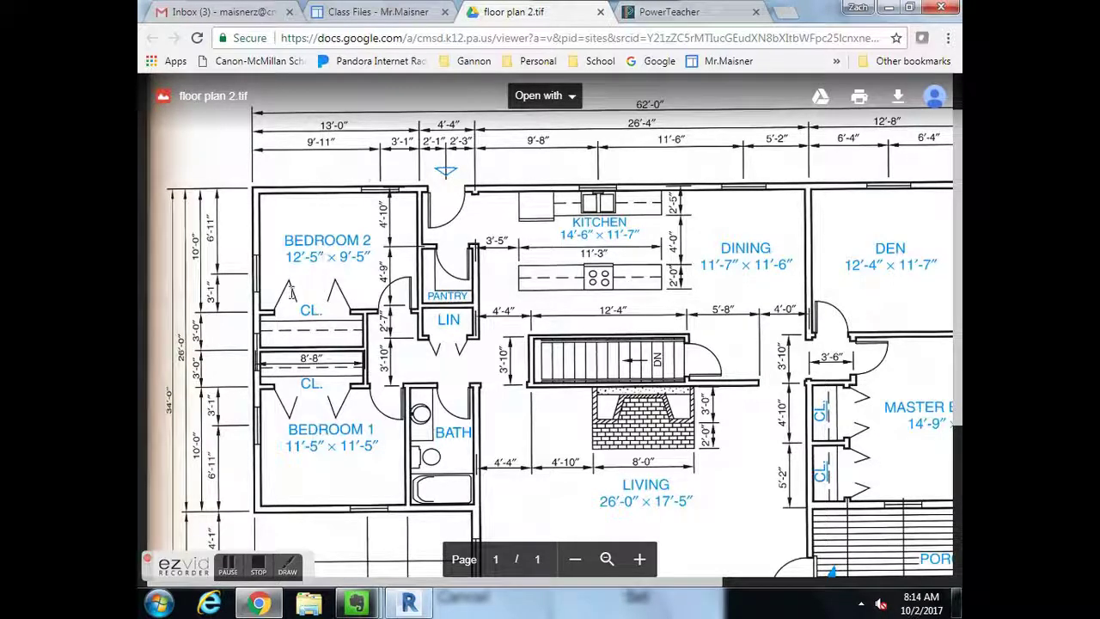
key("alt+Tab")
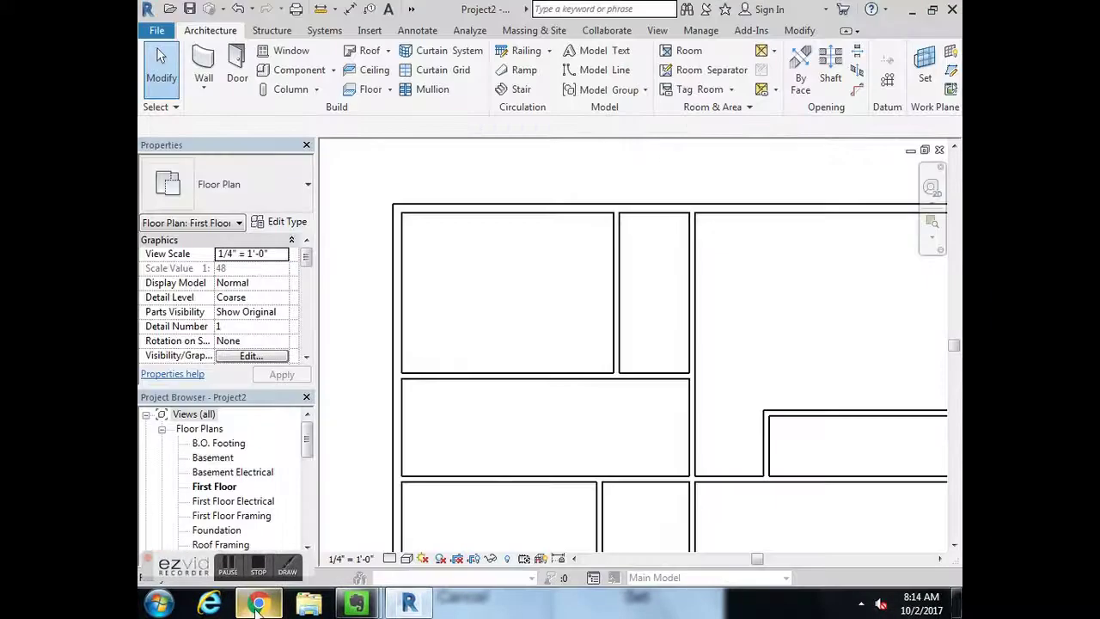
Draw a horizontal closet wall from the left exterior wall and delete the extra vertical segment
left_click(204, 62)
left_click(398, 430)
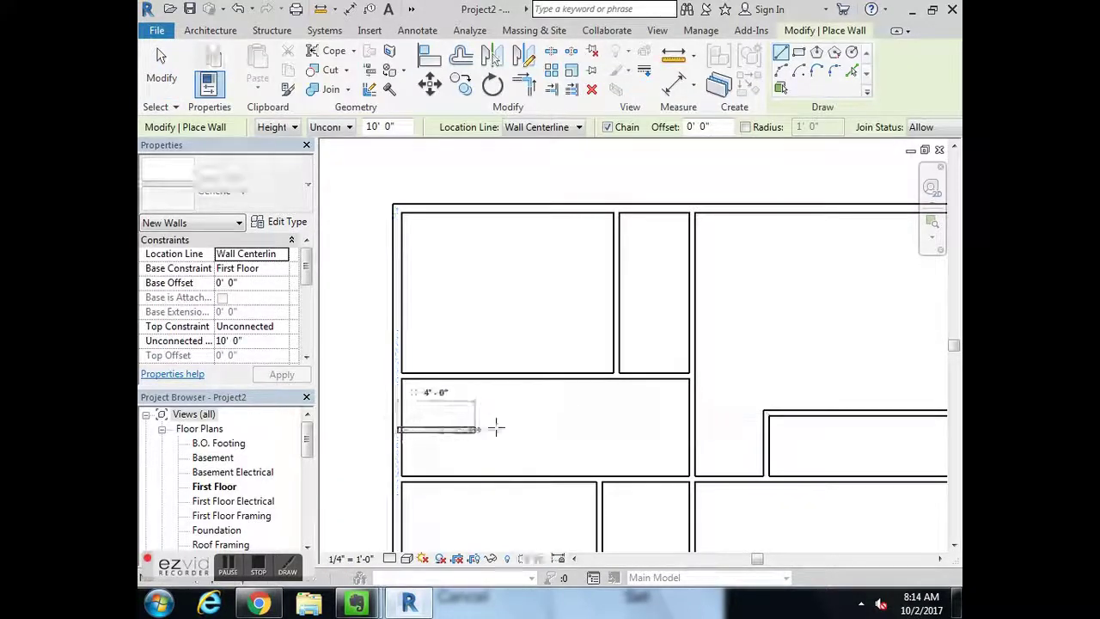
left_click(532, 429)
left_click(533, 380)
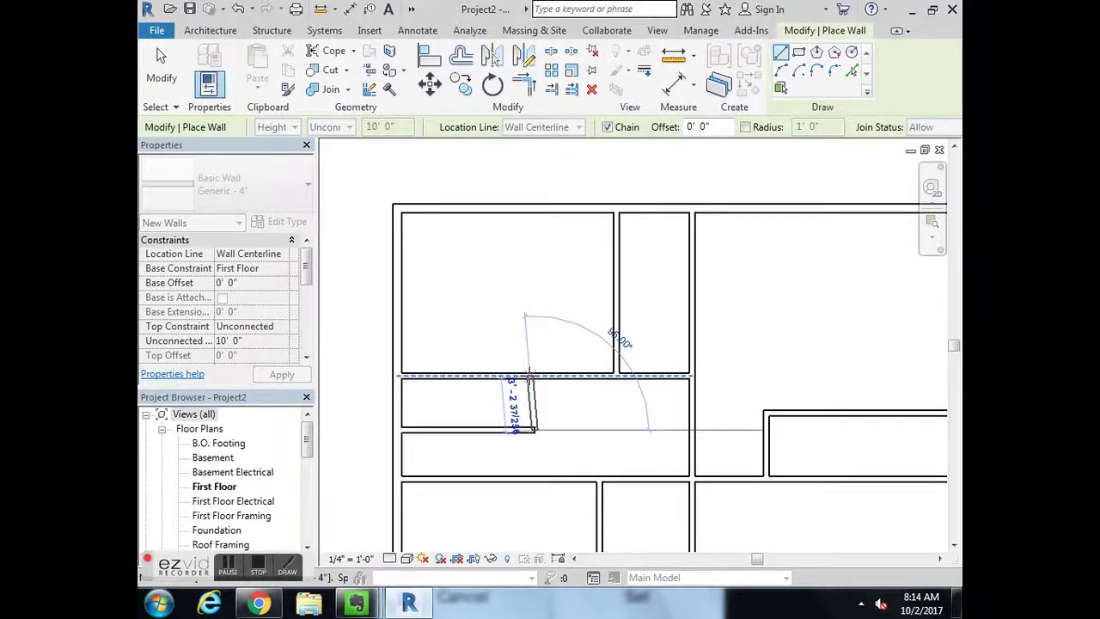
key("Escape")
key("Escape")
left_click(533, 409)
key("Delete")
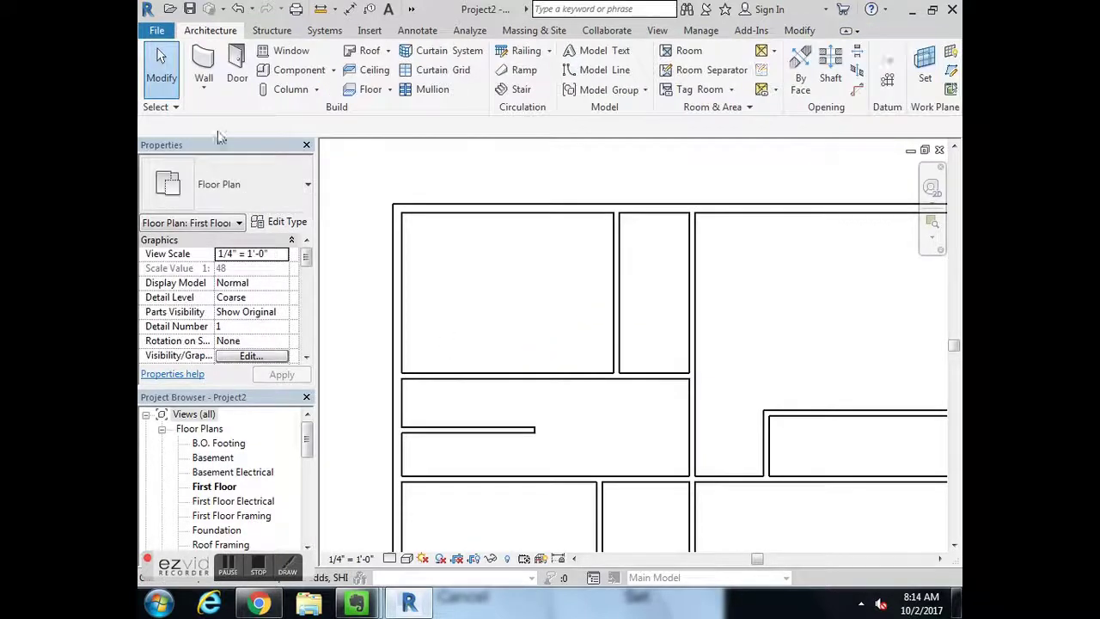
Draw a vertical closet wall from the horizontal wall's end down to the wall below
left_click(203, 65)
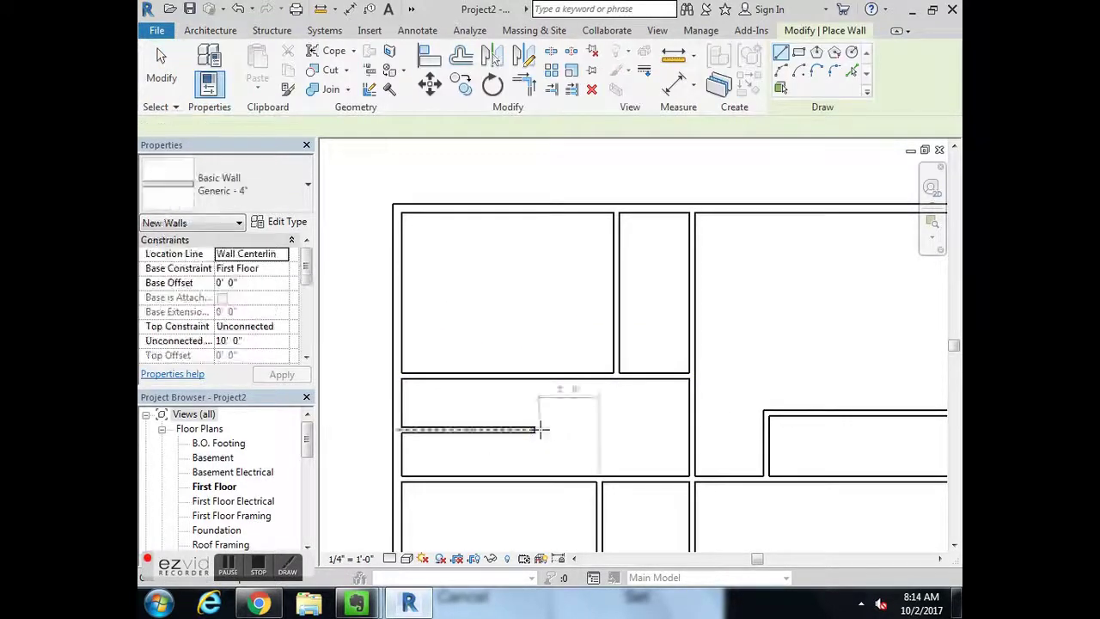
left_click(535, 374)
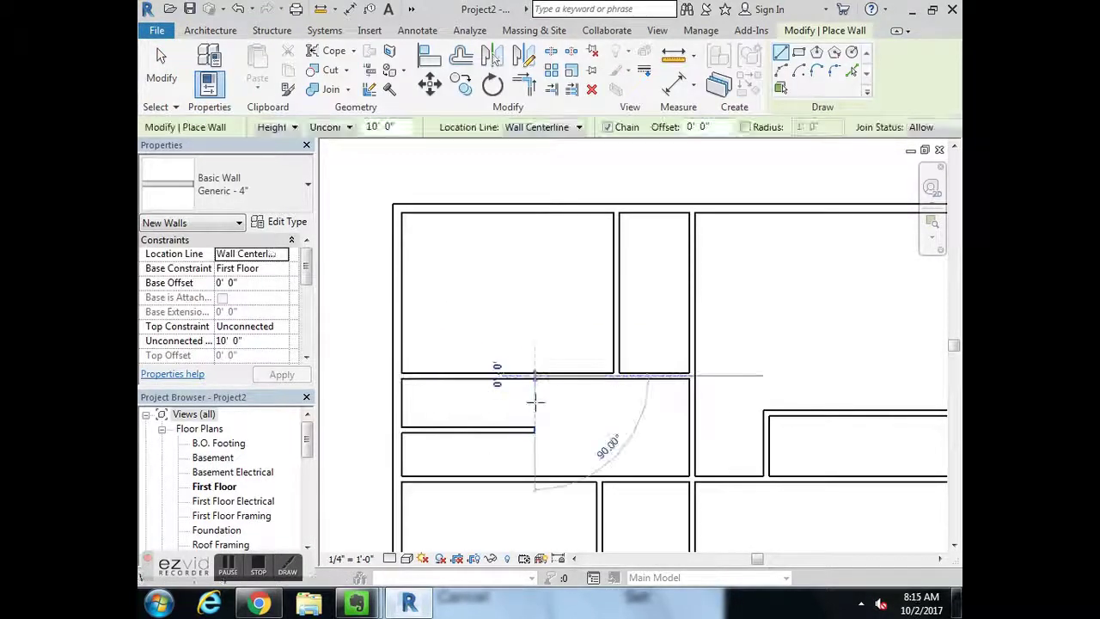
left_click(535, 475)
key("Escape")
key("Escape")
middle_click_drag(486, 447, 525, 334)
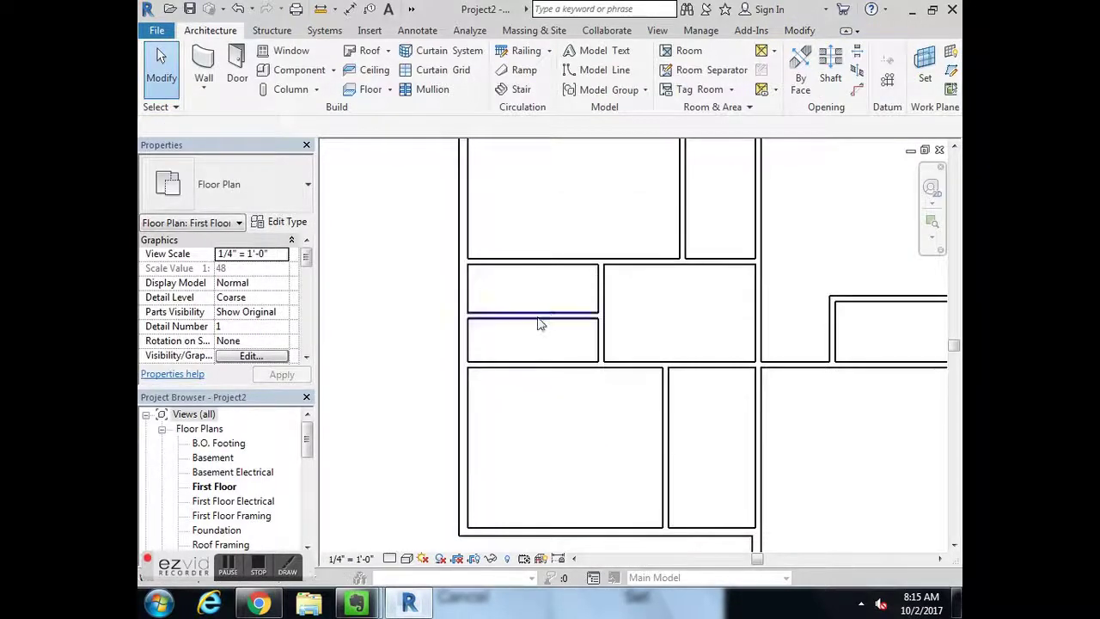
Set the horizontal closet wall's temporary dimension to 3'-0"
left_click(540, 325)
left_click(631, 286)
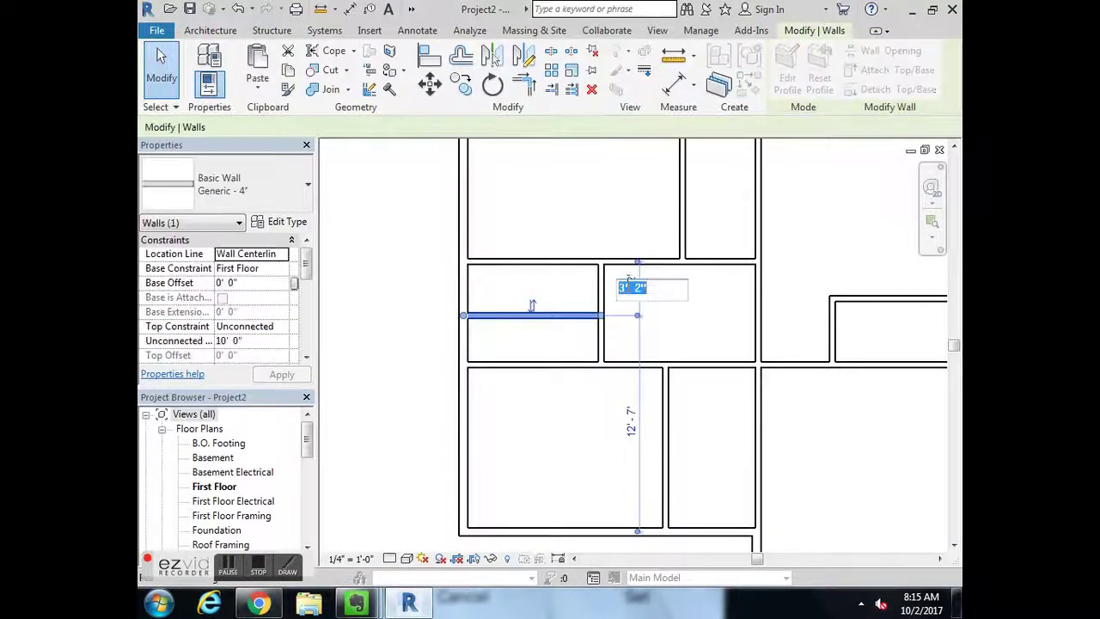
type("3'")
key("Return")
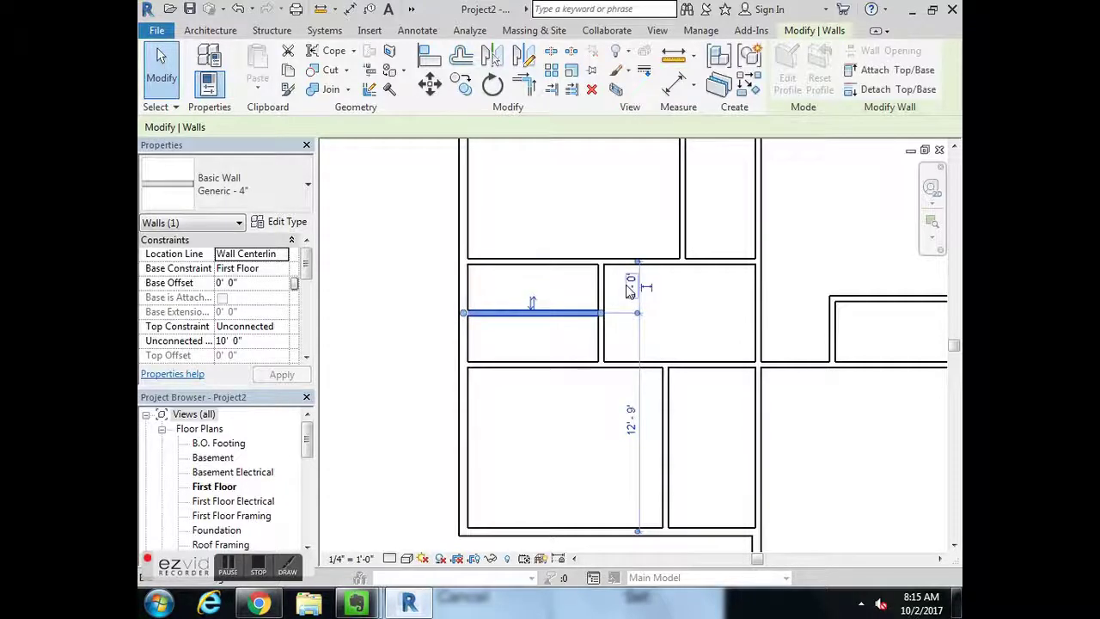
key("Escape")
Compare the layout with the floor plan 2 reference image
left_click(409, 607)
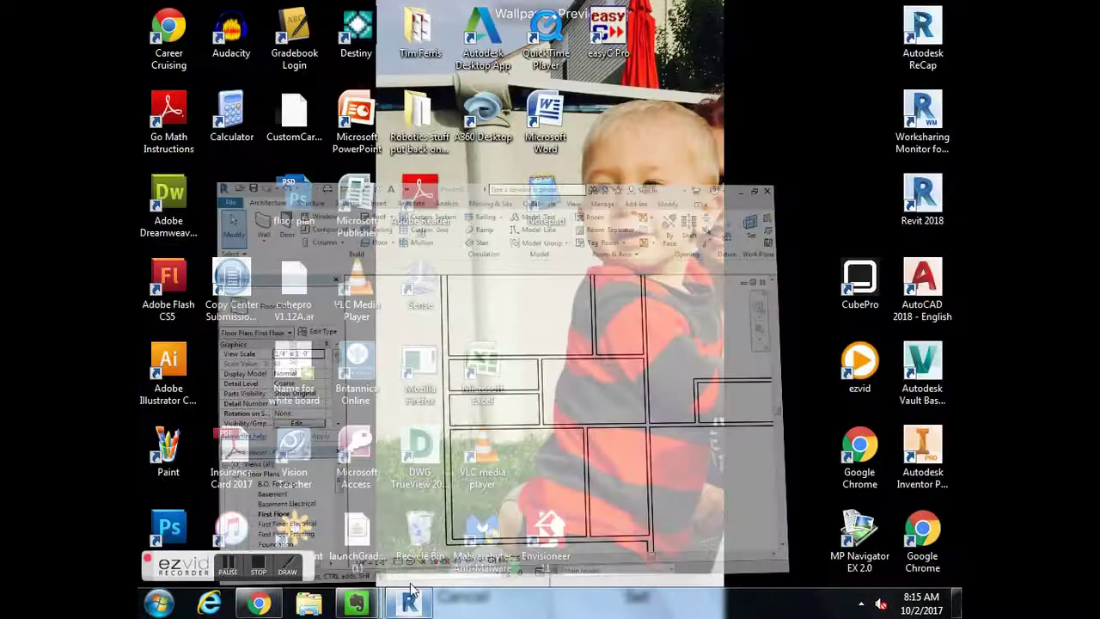
left_click(409, 607)
left_click(258, 604)
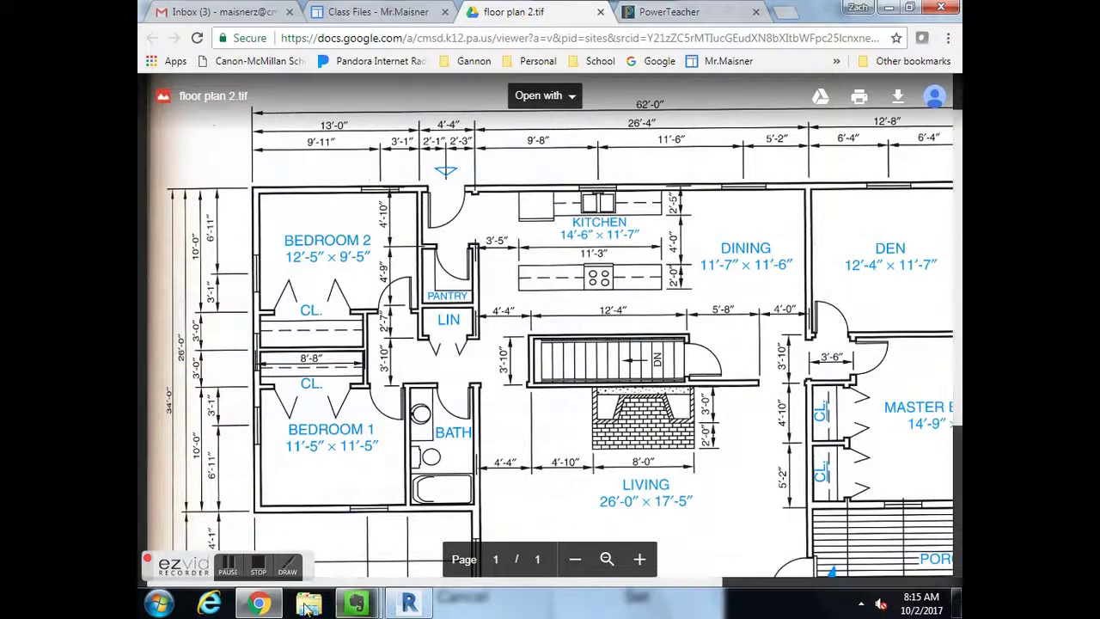
key("alt+Tab")
Place the vertical closet wall 8'-8" from the left wall's face, then recheck floor plan 2
left_click(604, 297)
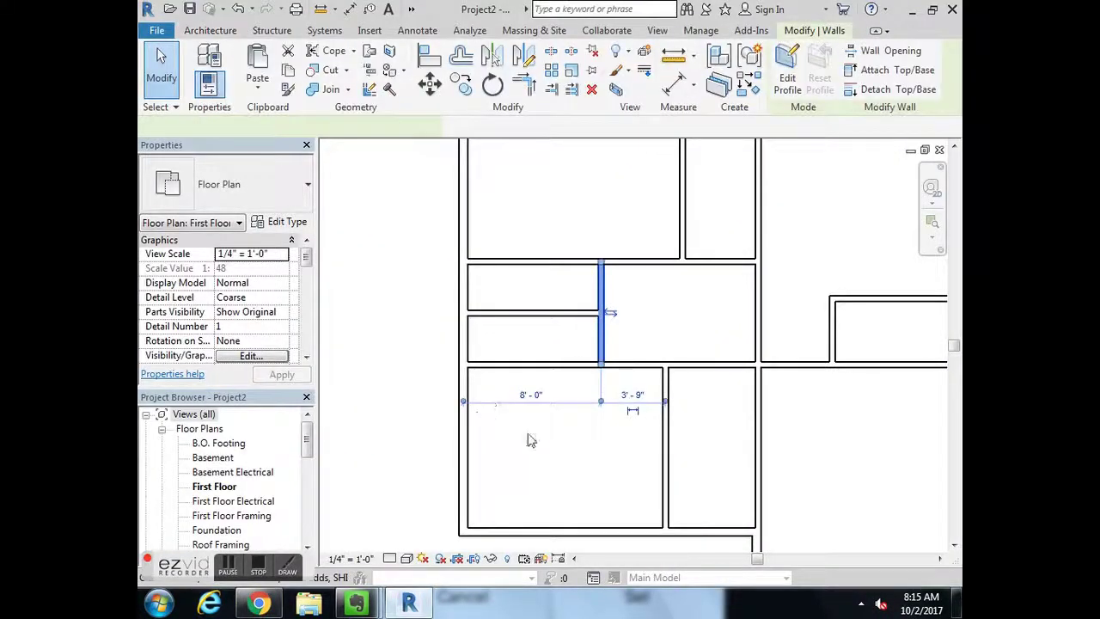
left_click(464, 402)
left_click(464, 402)
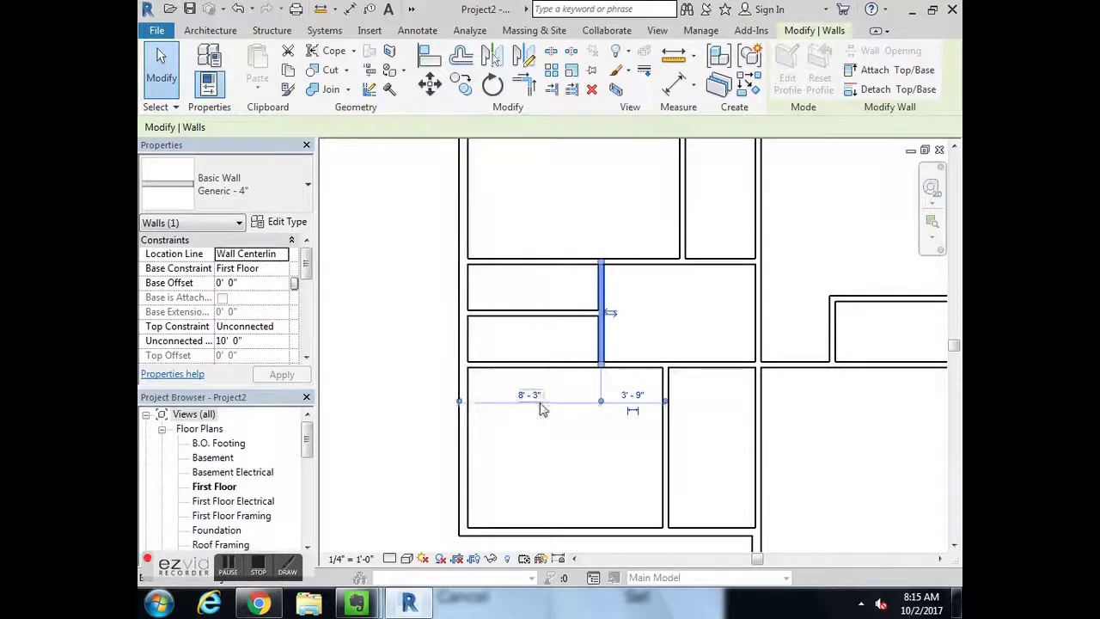
left_click(531, 397)
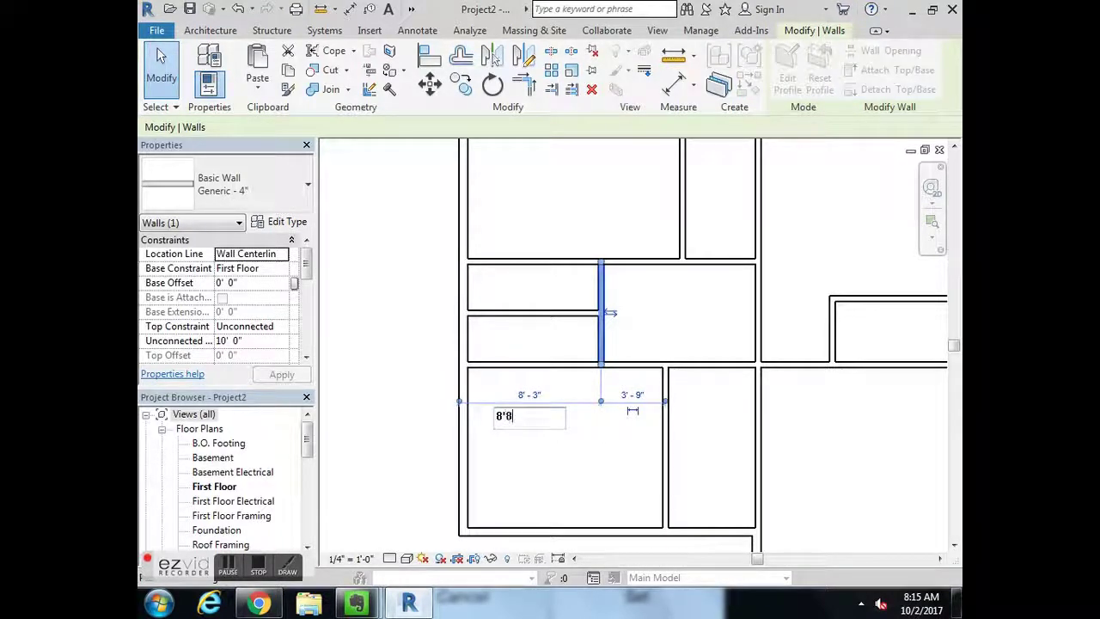
type("8'8")
key("Return")
key("Escape")
middle_click_drag(710, 429, 575, 479)
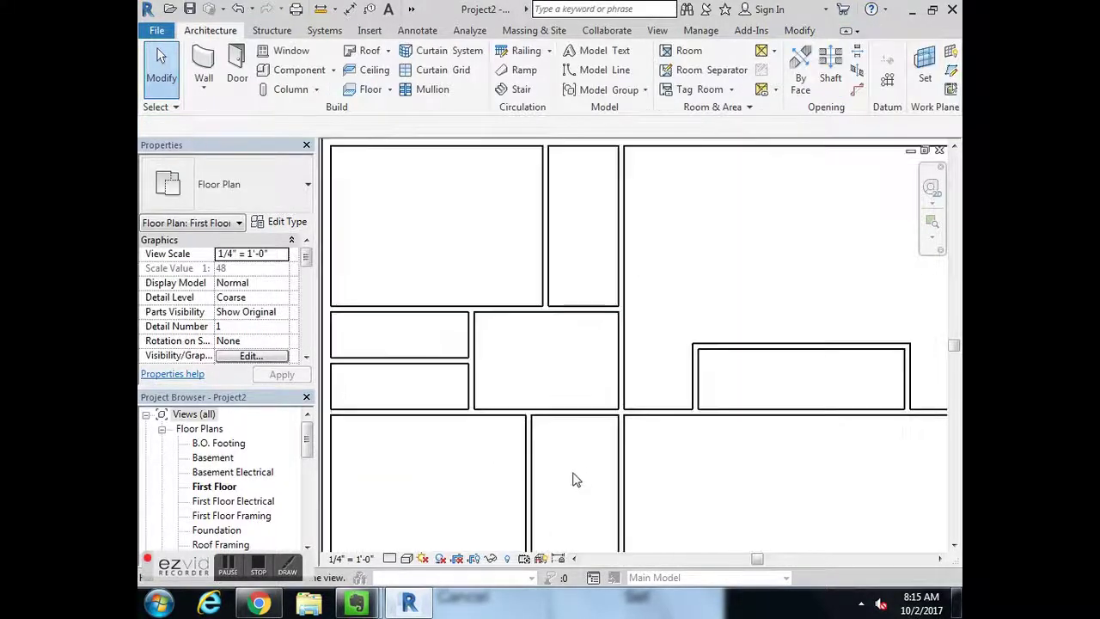
scroll(576, 479, "down", 1)
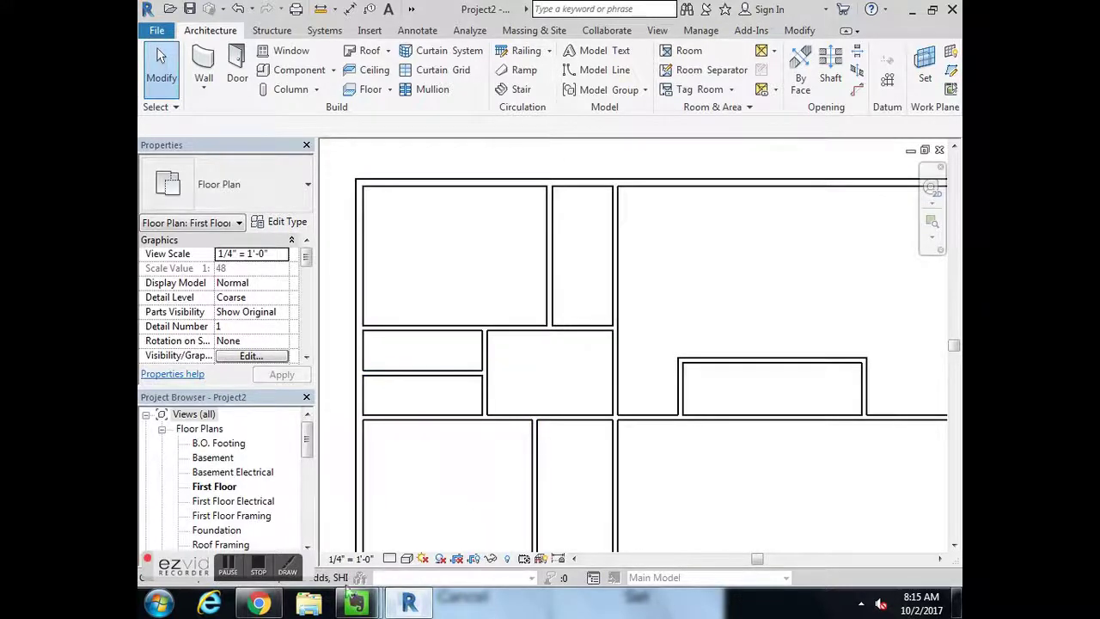
left_click(251, 606)
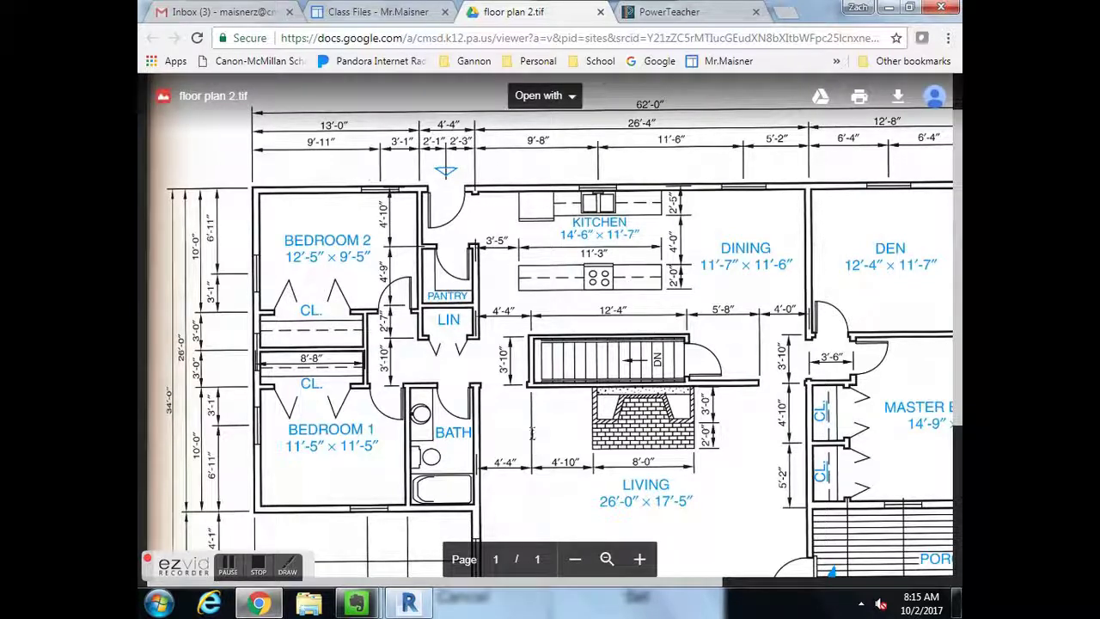
Pan around the plan and compare it with floor plan 2.tif
left_click(258, 604)
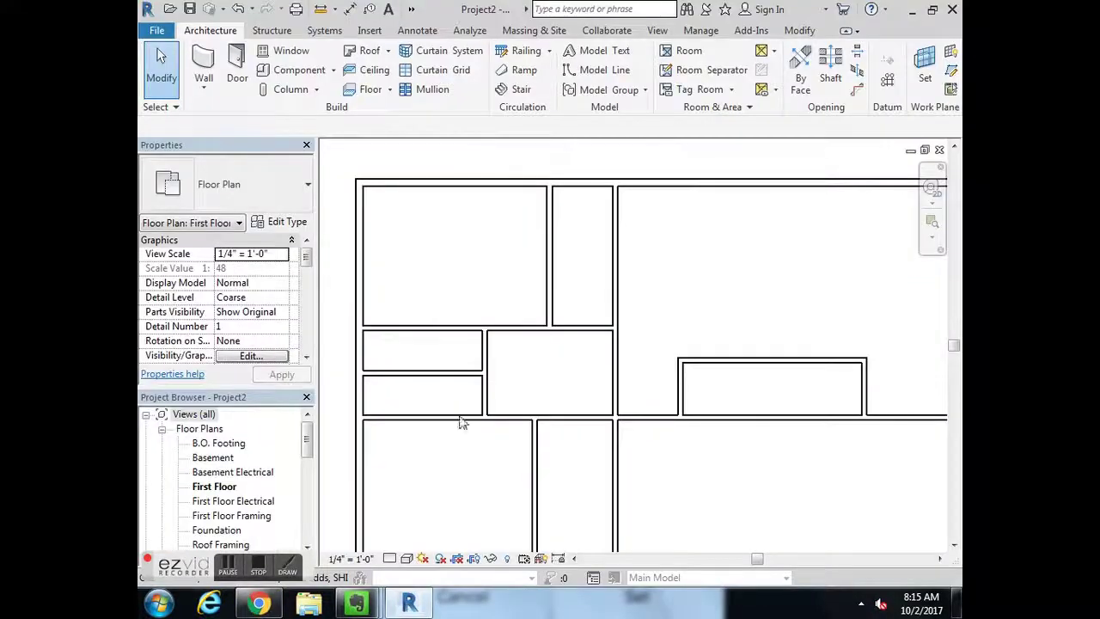
scroll(710, 323, "up", 3)
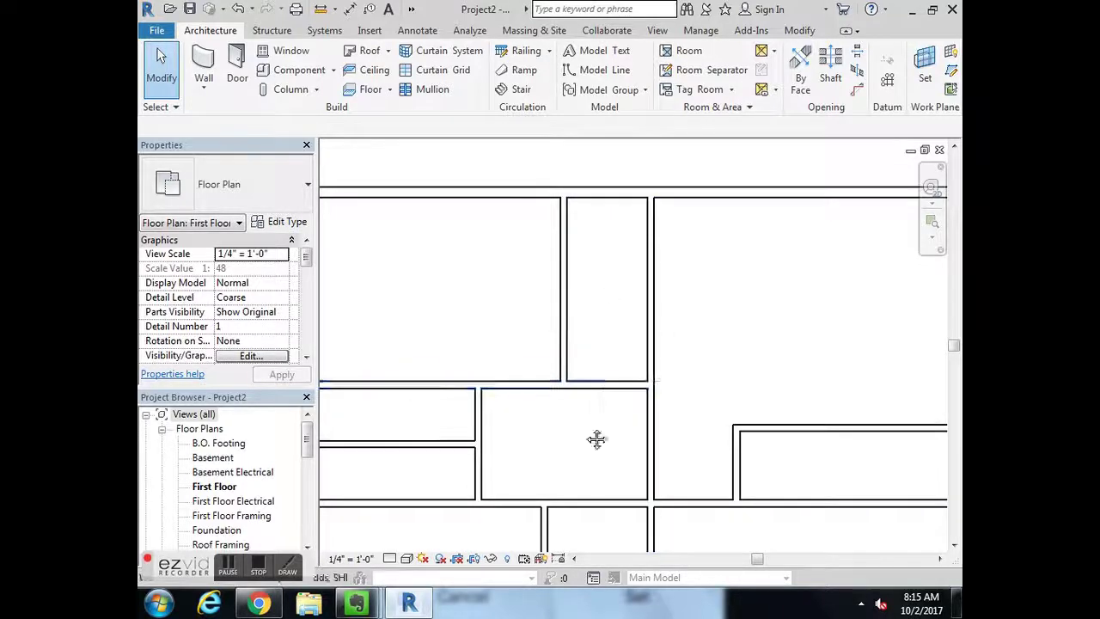
middle_click_drag(593, 439, 655, 424)
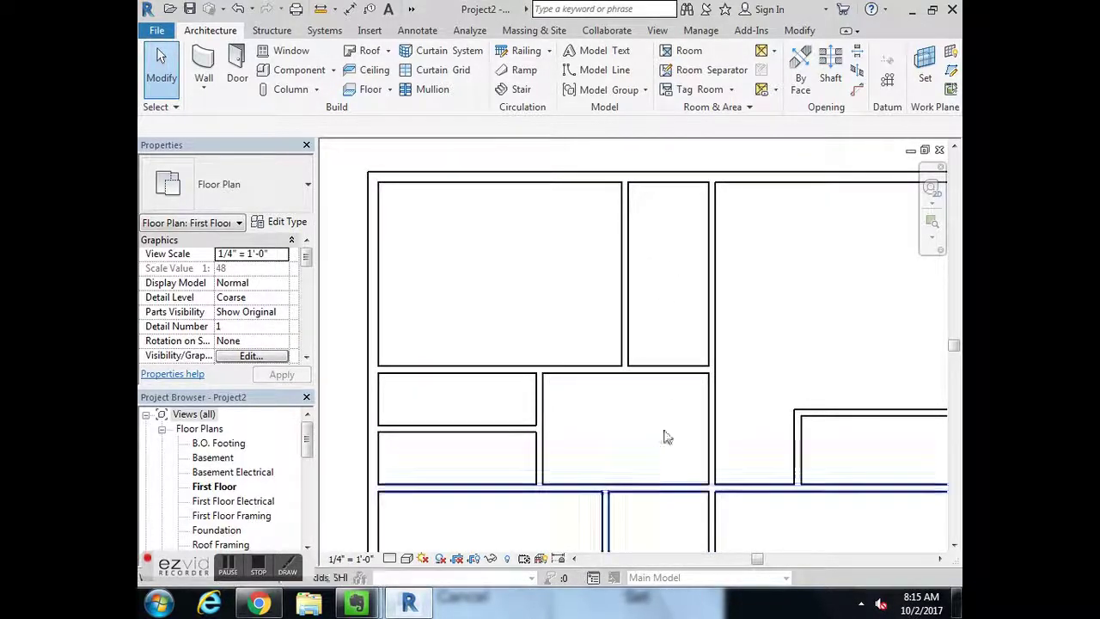
scroll(663, 438, "down", 2)
middle_click_drag(601, 533, 520, 435)
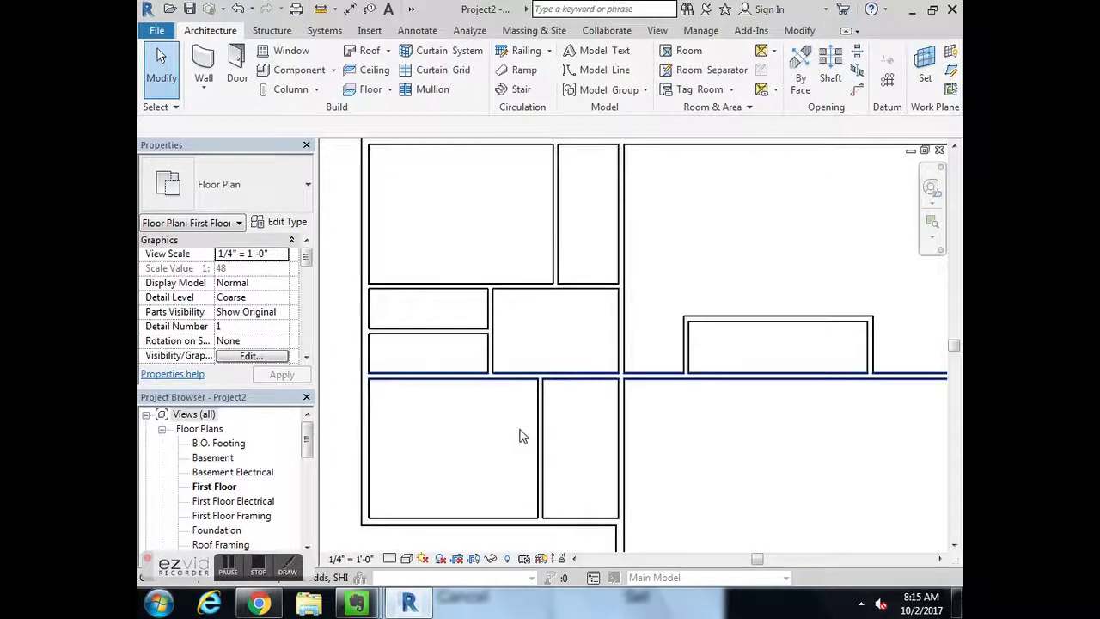
left_click(258, 604)
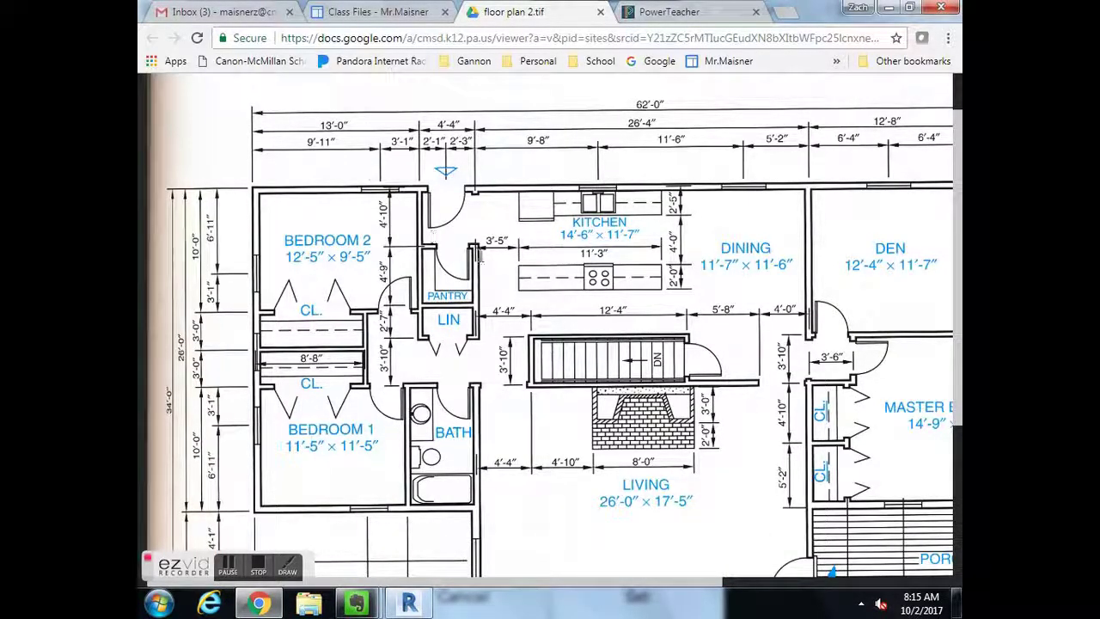
Check the vertical wall beside the closets against the neighbouring wall face, then view floor plan 2
left_click(409, 604)
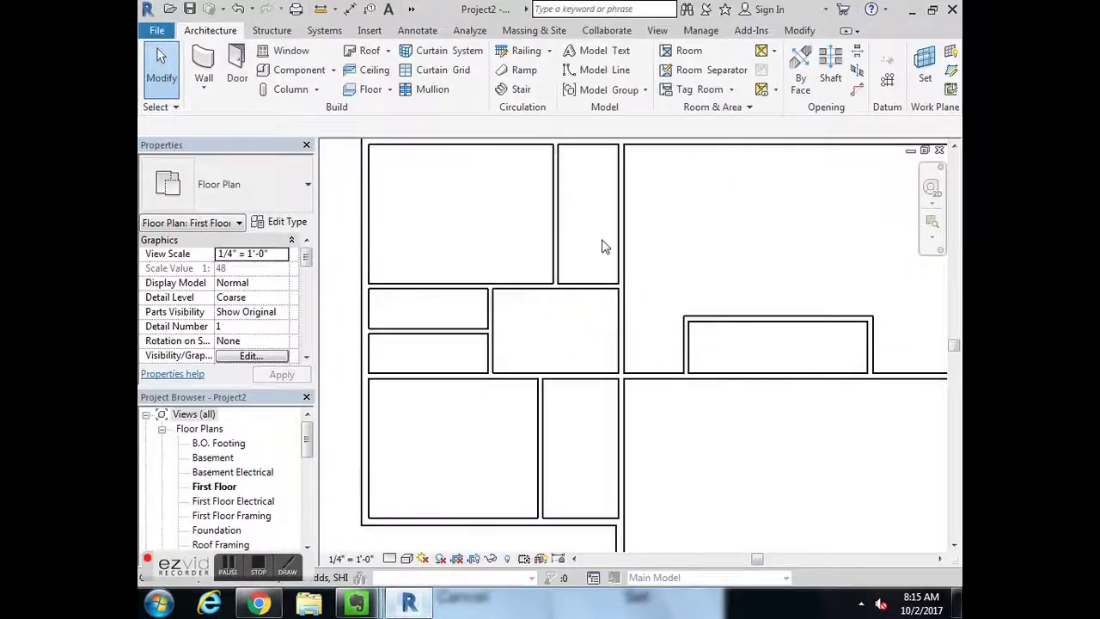
scroll(518, 393, "up", 2)
left_click(536, 350)
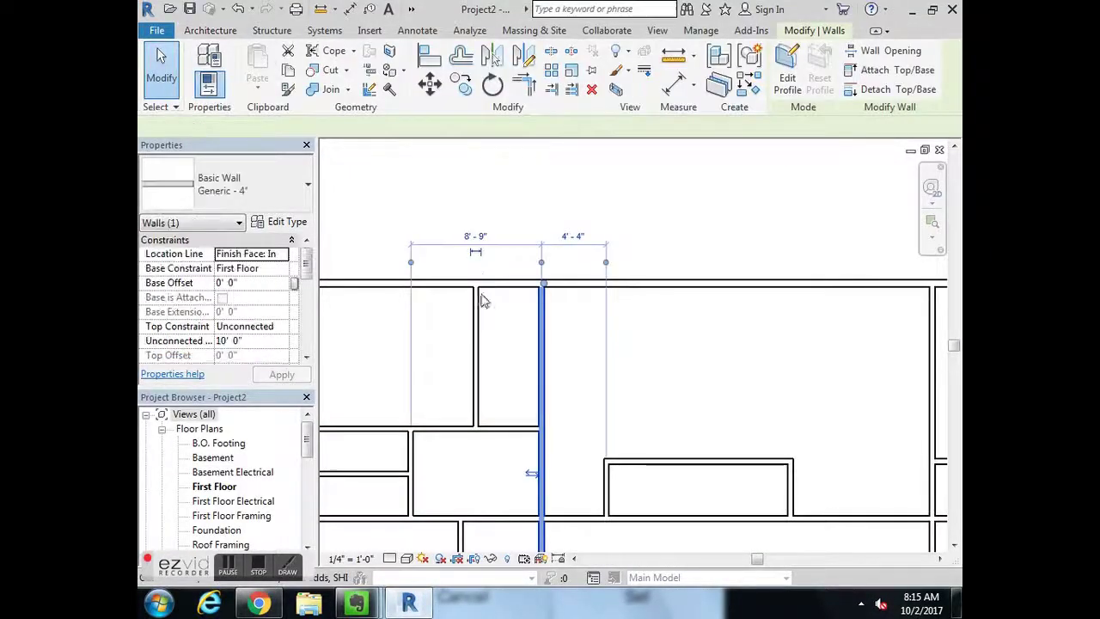
left_click_drag(456, 318, 477, 316)
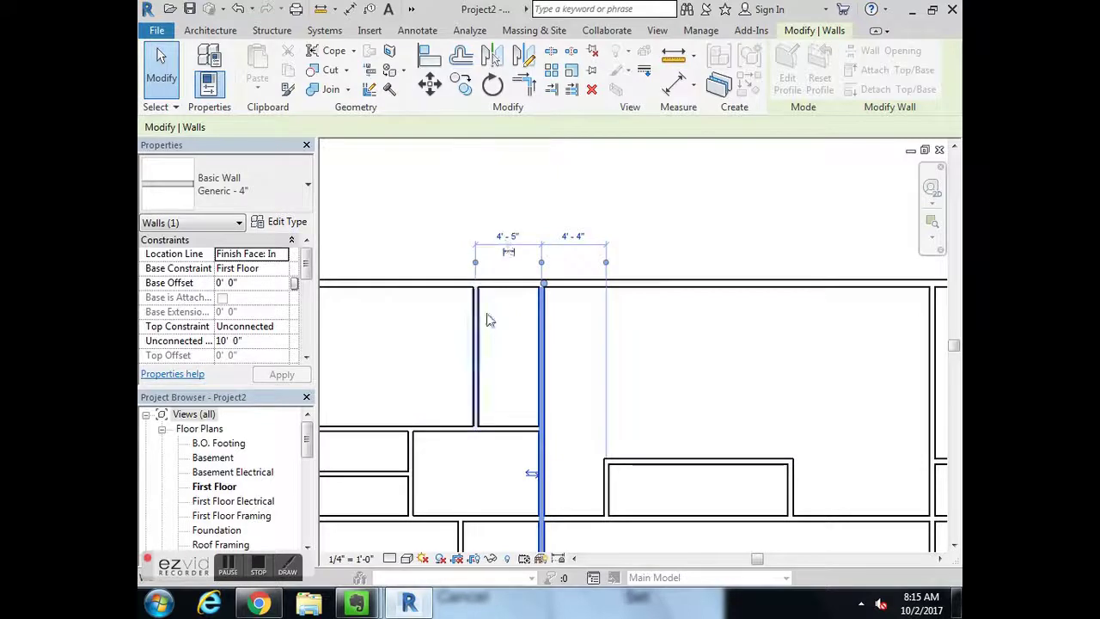
scroll(540, 289, "up", 2)
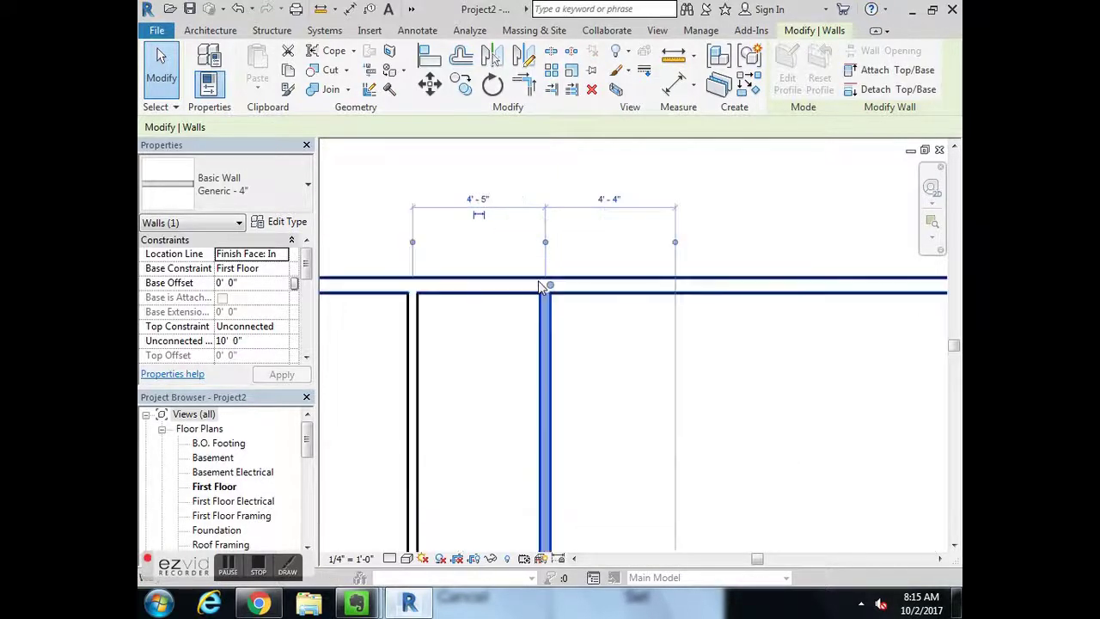
scroll(539, 289, "down", 1)
middle_click_drag(522, 410, 531, 355)
key("Escape")
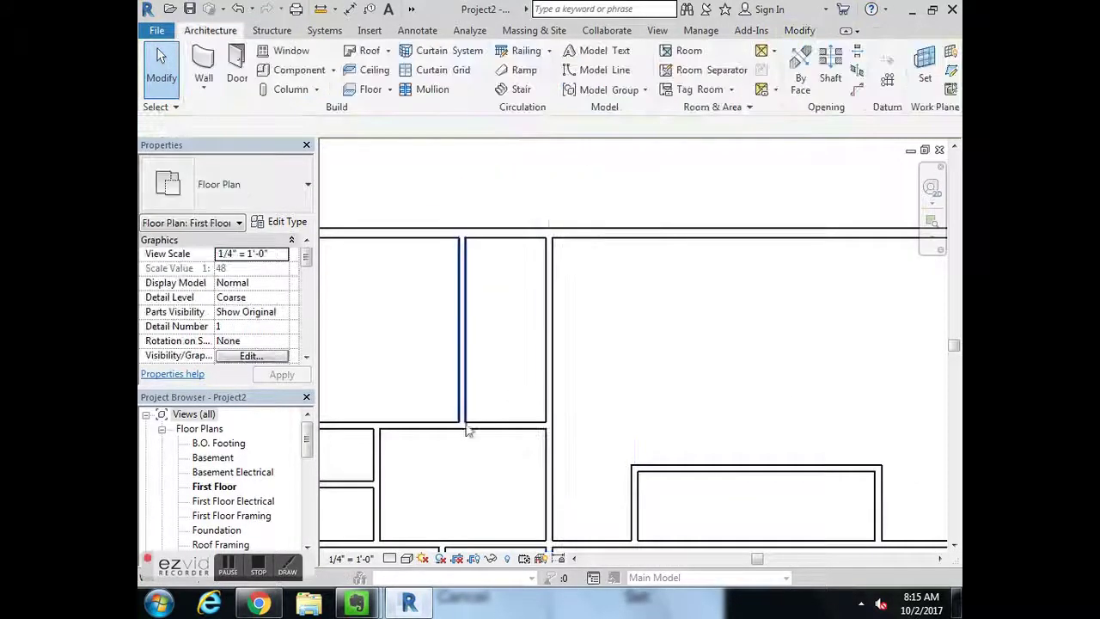
middle_click_drag(466, 422, 516, 376)
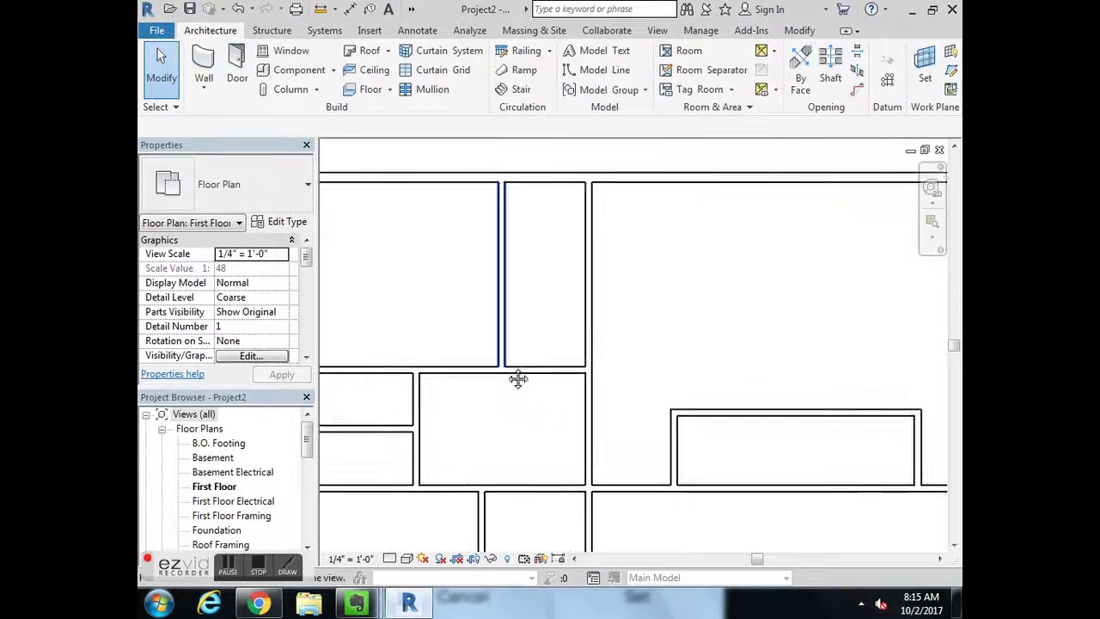
left_click(260, 604)
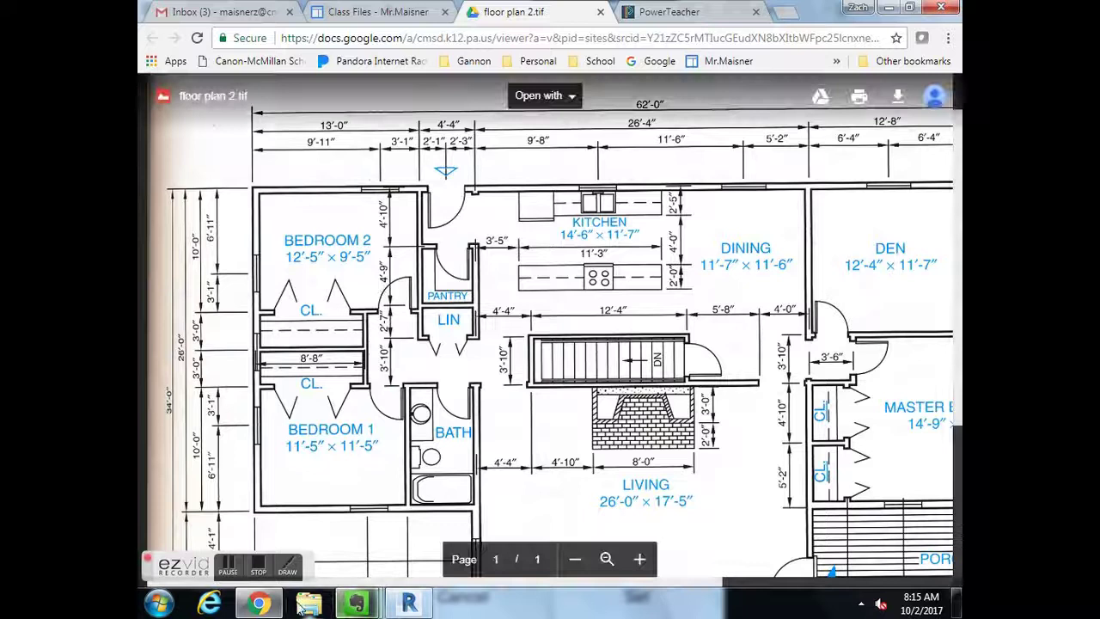
Draw a horizontal wall across the narrow room using the WA command
left_click(409, 604)
key("w")
key("a")
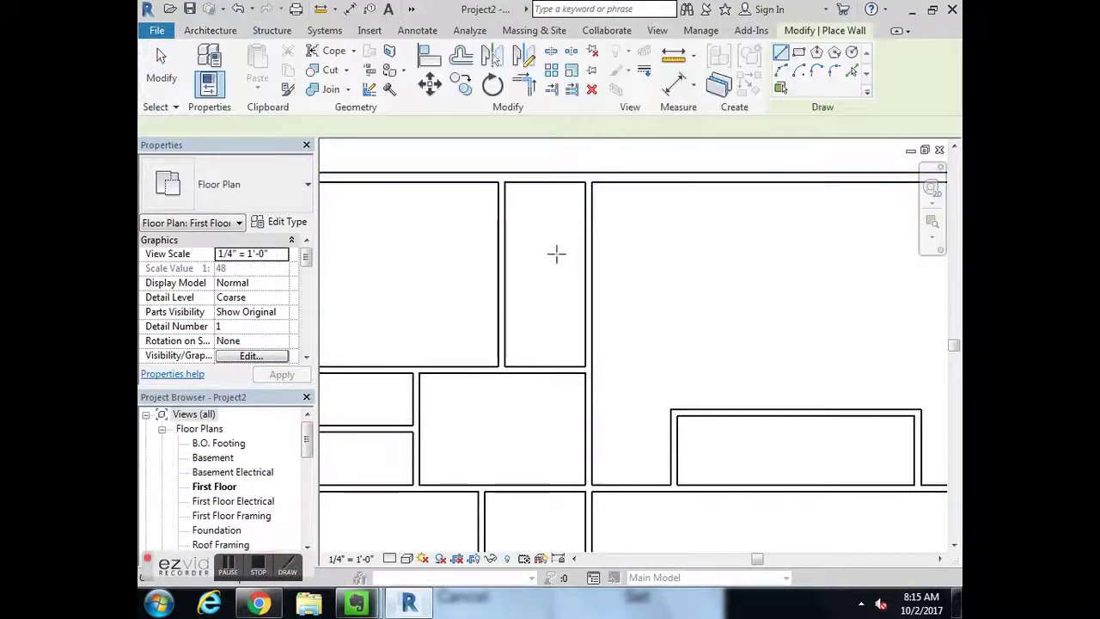
left_click(502, 241)
left_click(589, 241)
key("Escape")
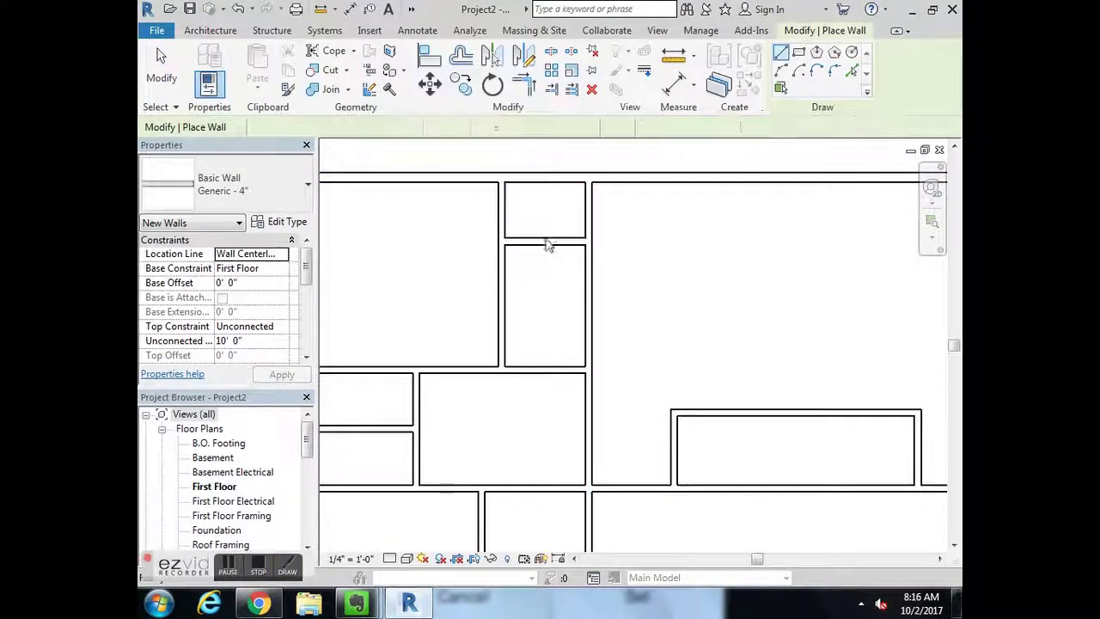
key("Escape")
Place the new horizontal wall 4'-10" below the top wall, then recheck floor plan 2
left_click(548, 241)
middle_click_drag(629, 260, 618, 361)
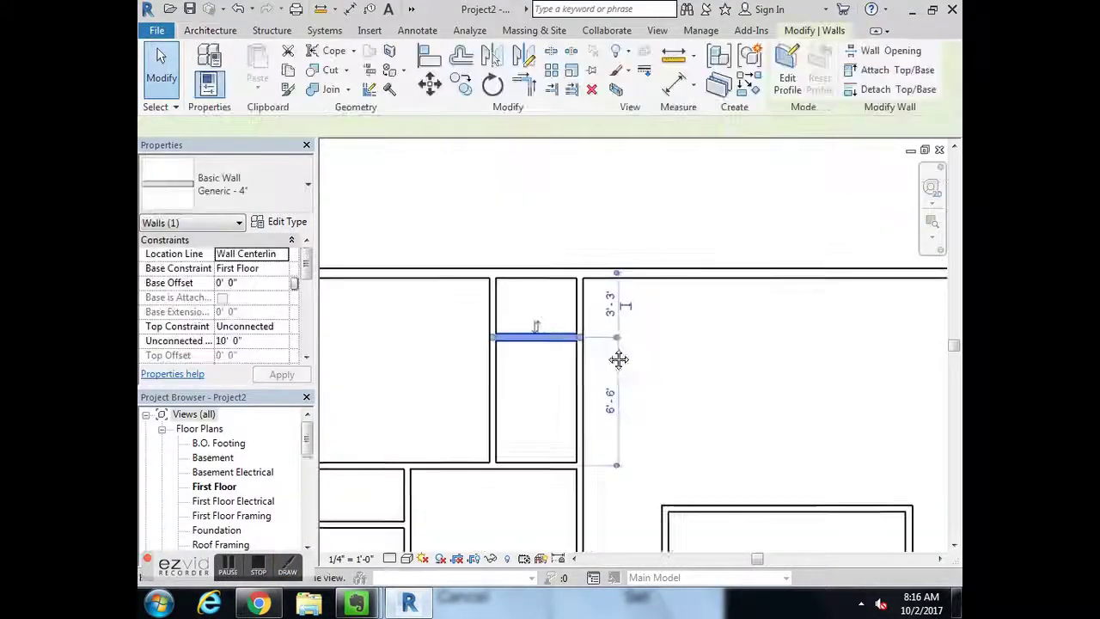
left_click(616, 279)
left_click(609, 308)
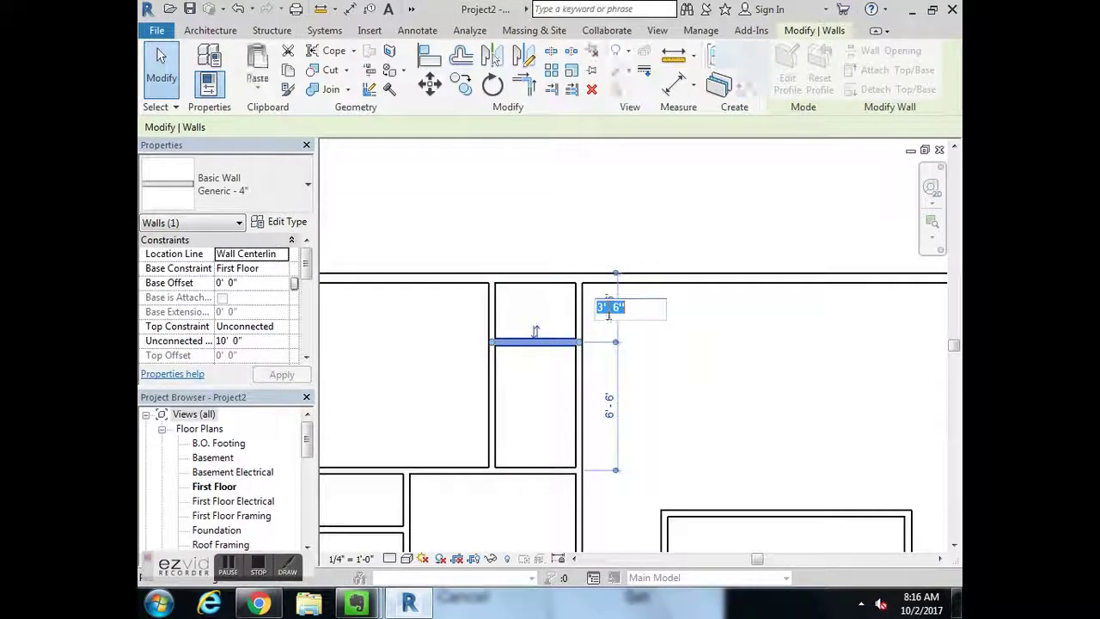
type("4'10")
key("Return")
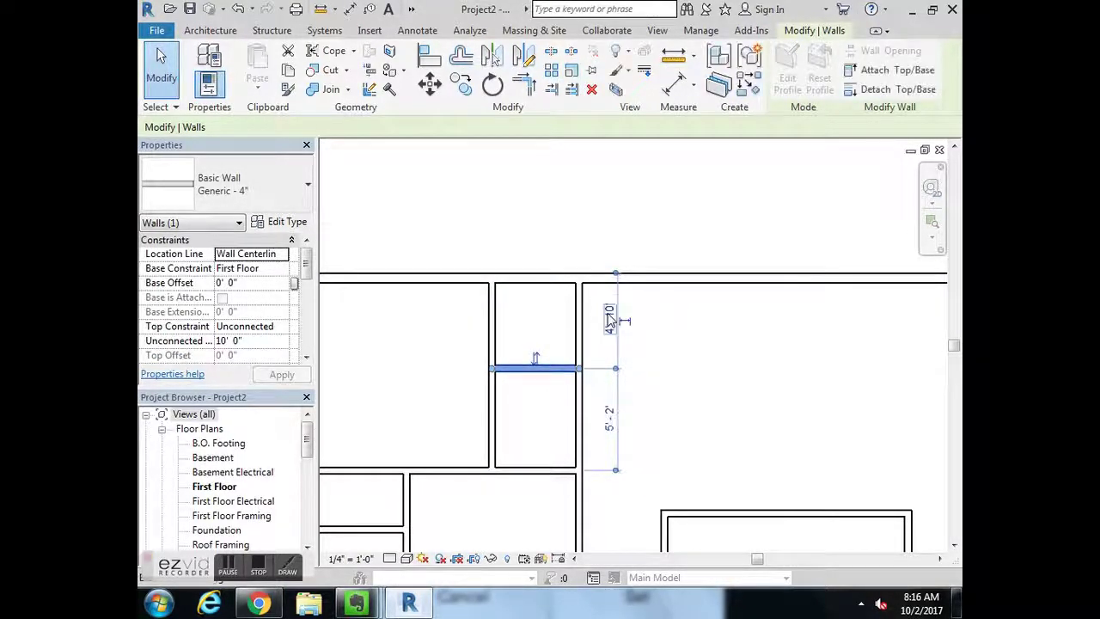
left_click(720, 373)
middle_click_drag(515, 526, 531, 434)
left_click(258, 604)
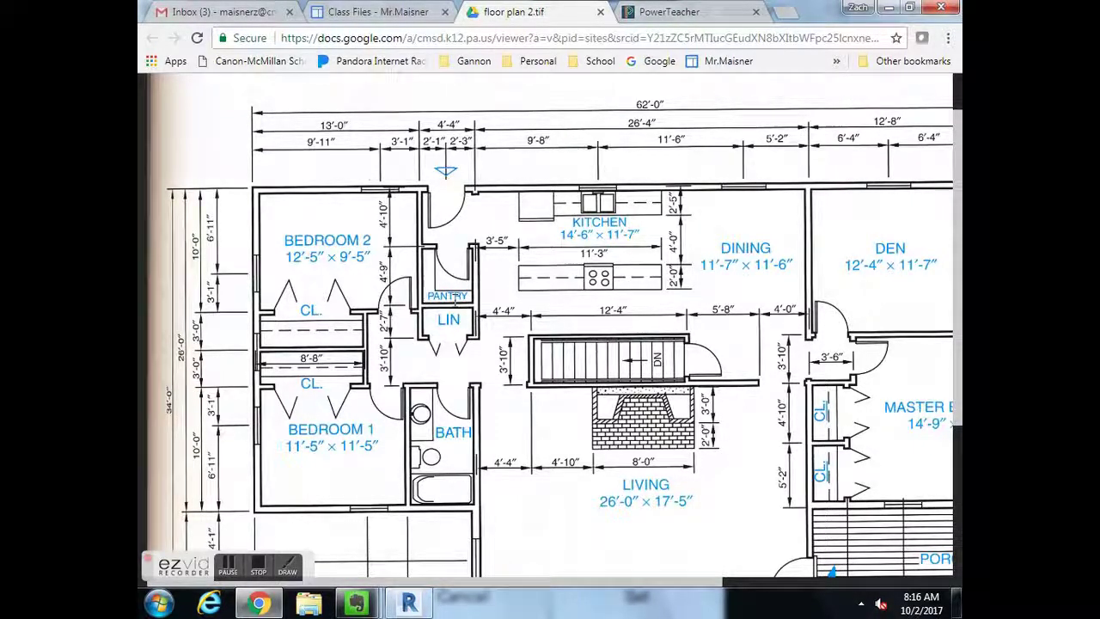
Draw another horizontal divider across the narrow room and set it 4'-9" down
left_click(410, 604)
left_click(204, 64)
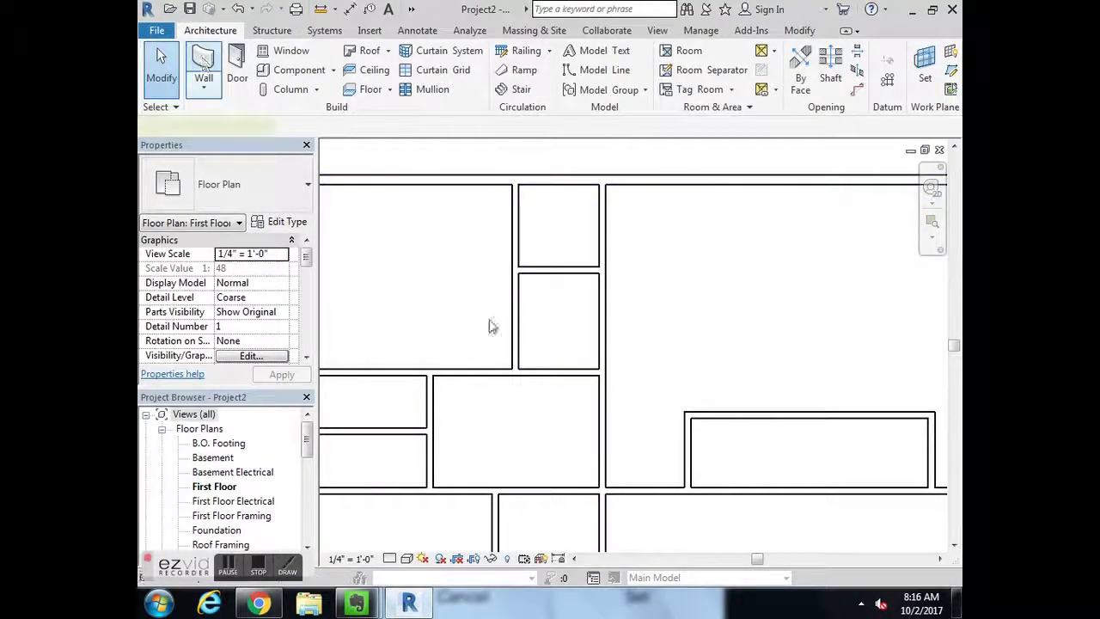
left_click(515, 318)
left_click(599, 318)
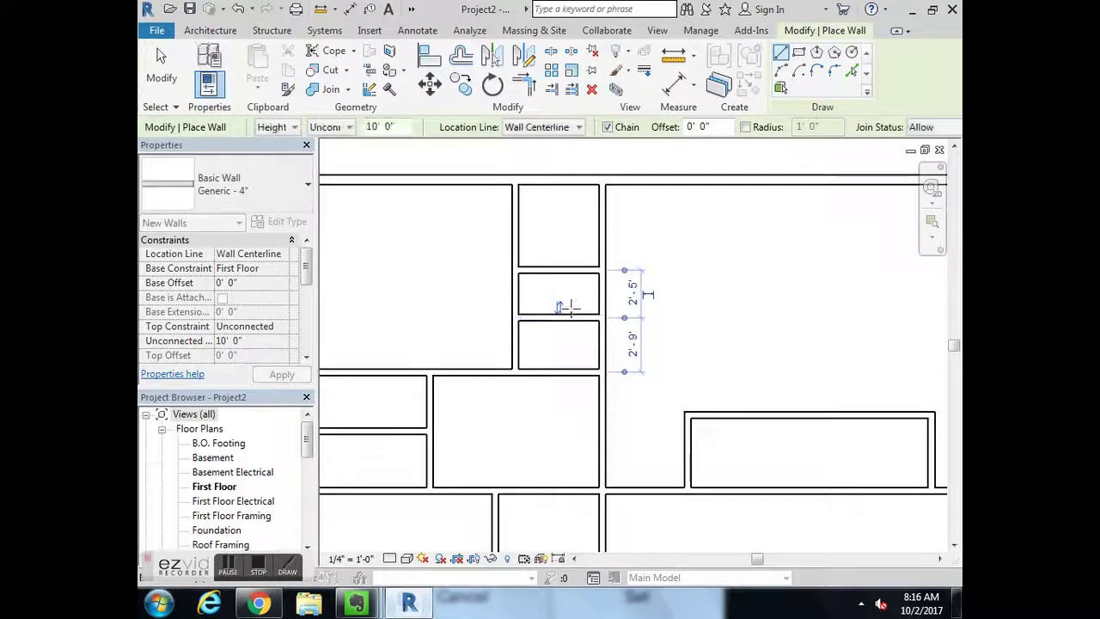
key("Escape")
key("Escape")
left_click(586, 311)
left_click(633, 292)
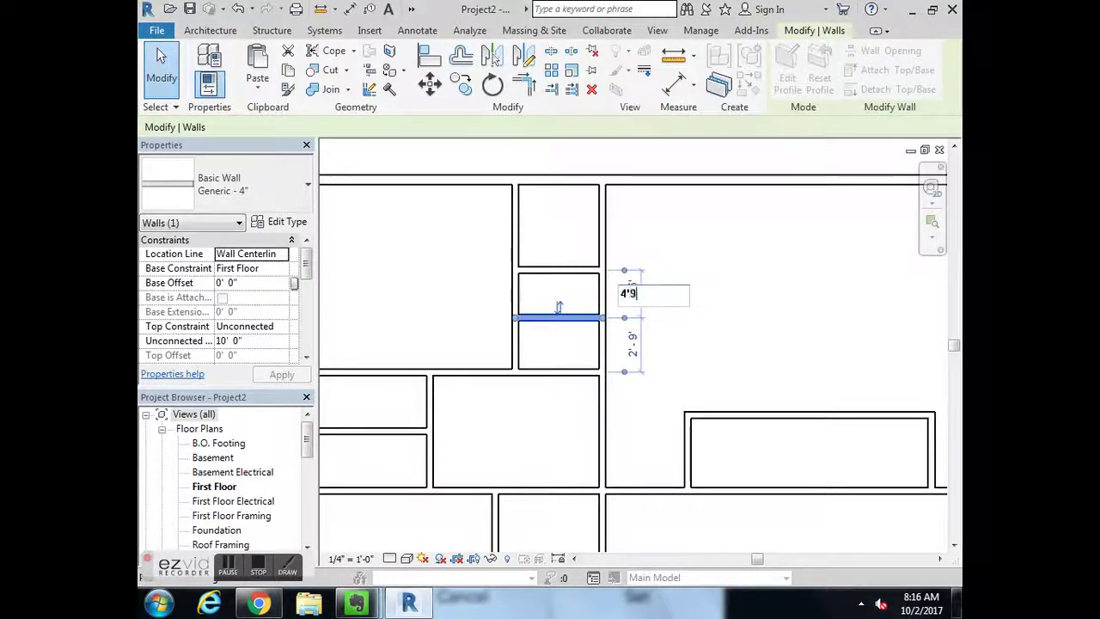
type("4'9")
key("Return")
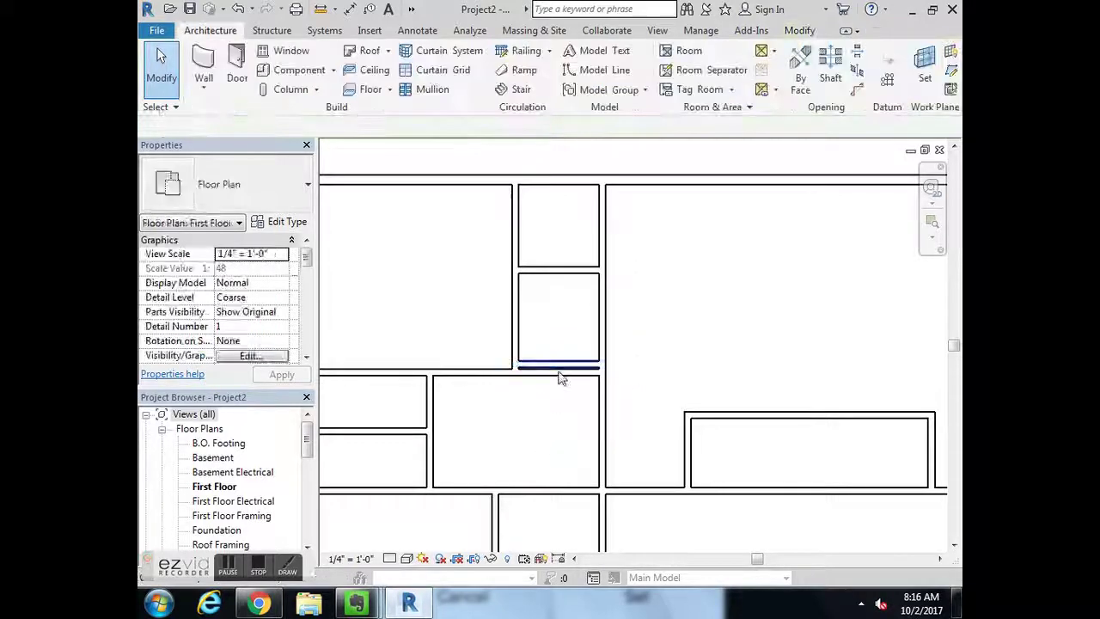
Delete the duplicate horizontal wall overlapping the wall below the narrow rooms
left_click(559, 378)
scroll(562, 376, "up", 3)
left_click(590, 386)
left_click(630, 368)
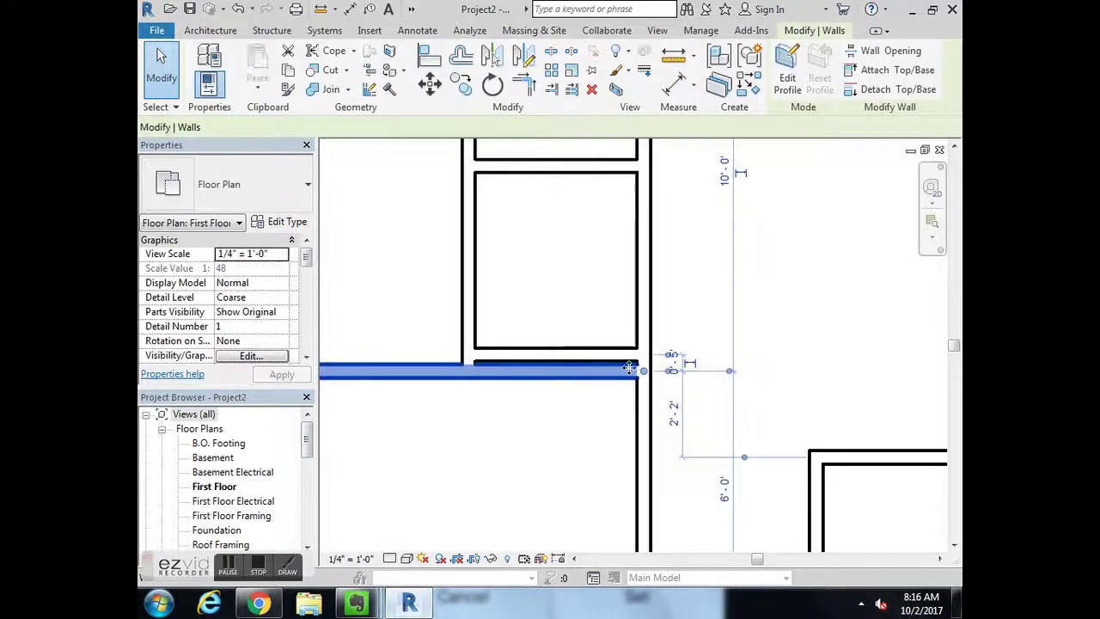
key("Delete")
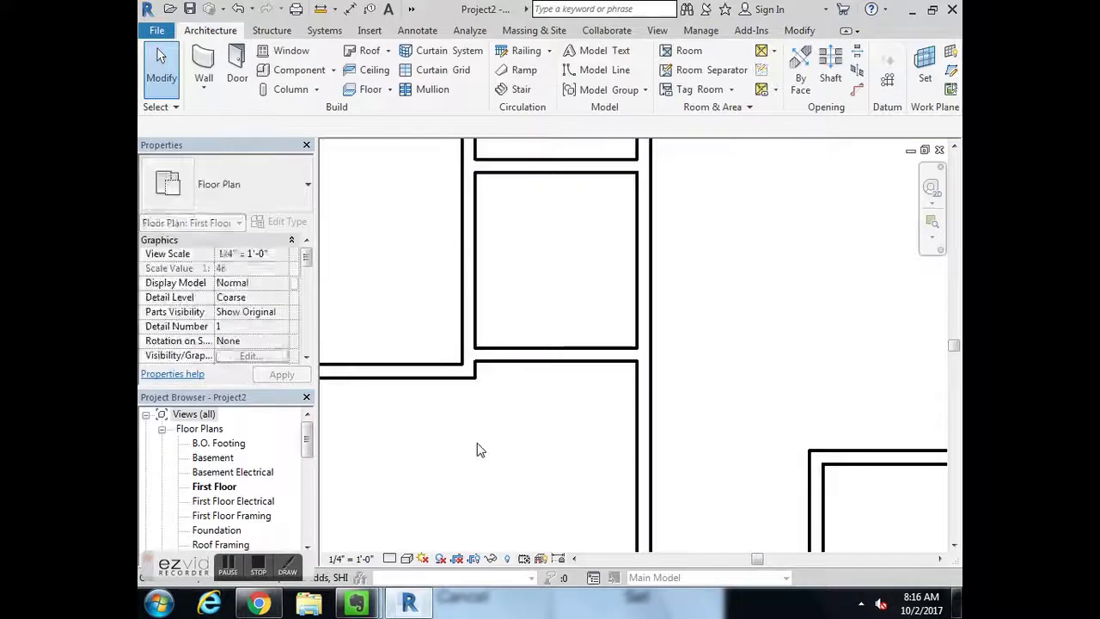
scroll(480, 449, "down", 2)
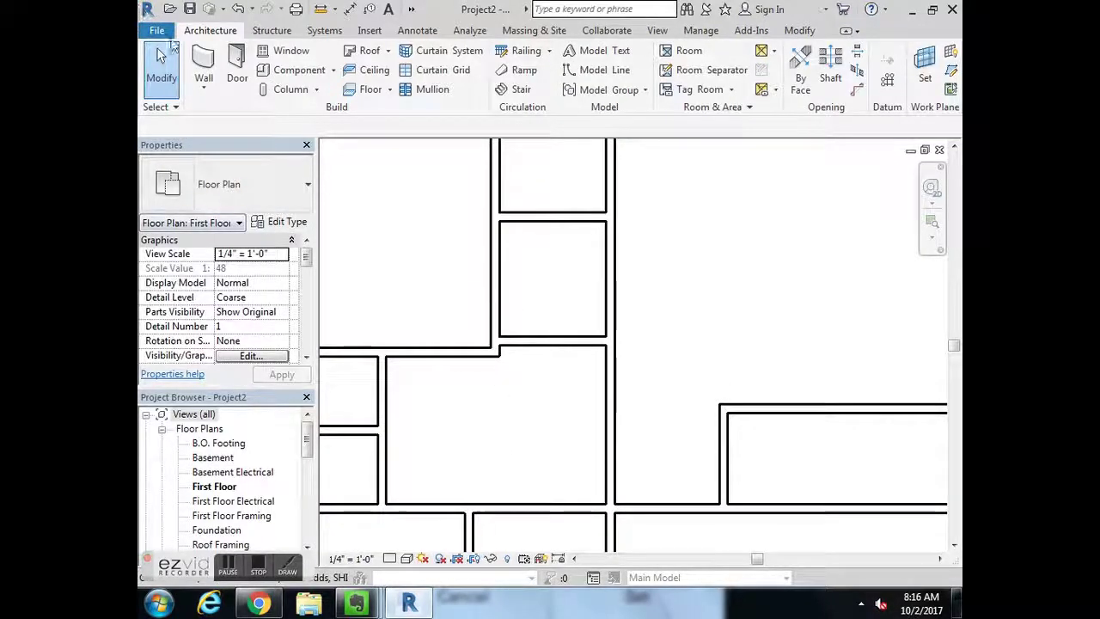
Draw a short vertical wall and a horizontal wall to close off the closet
left_click(204, 62)
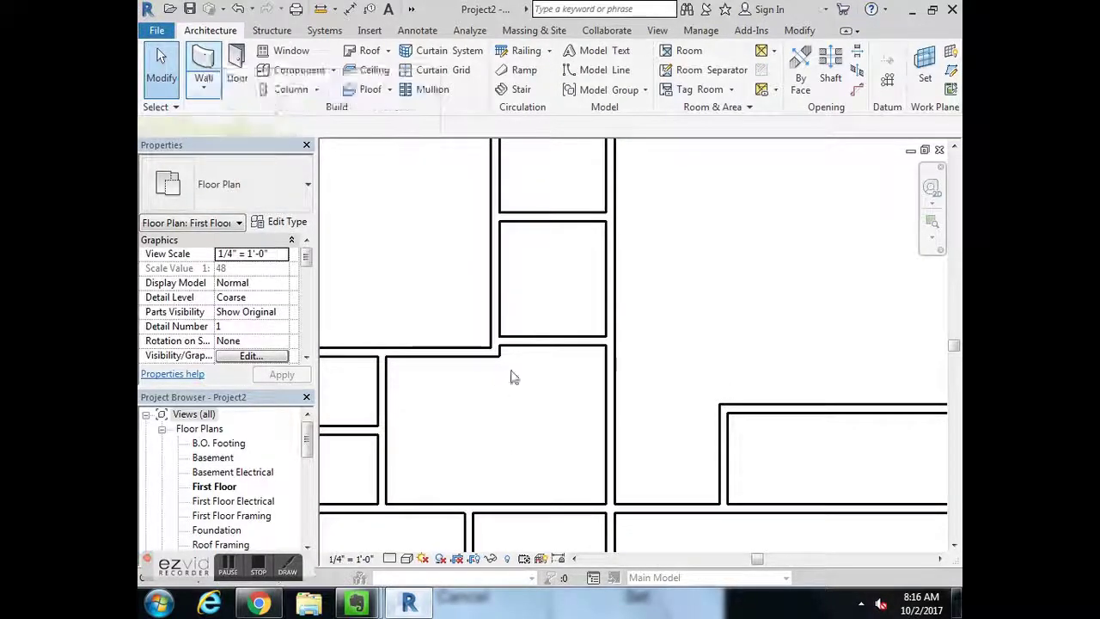
left_click(493, 352)
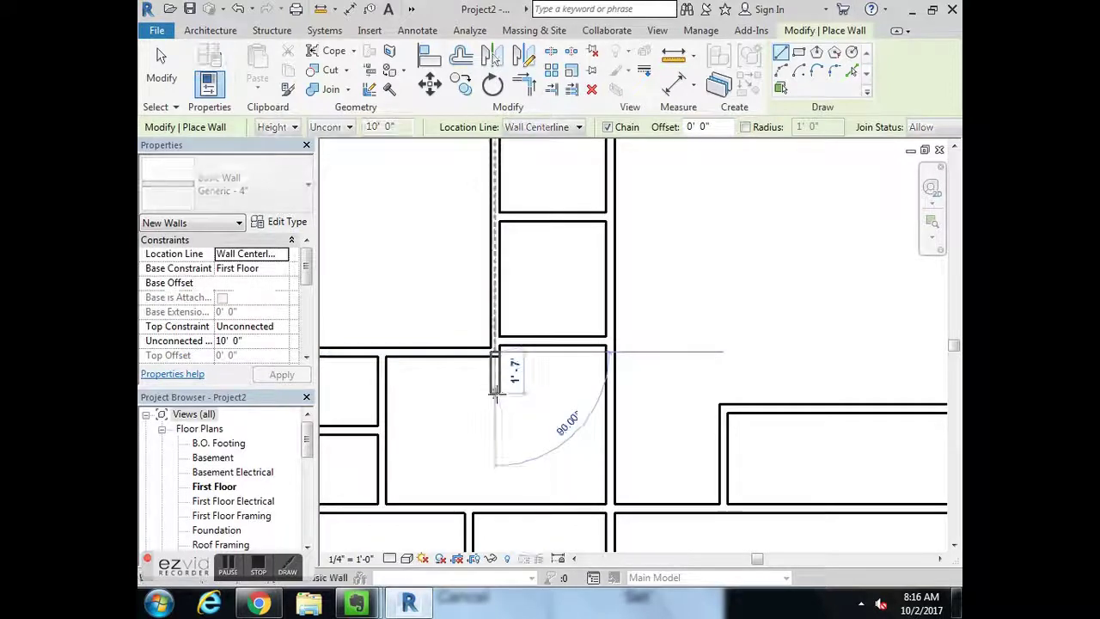
left_click(495, 394)
left_click(608, 393)
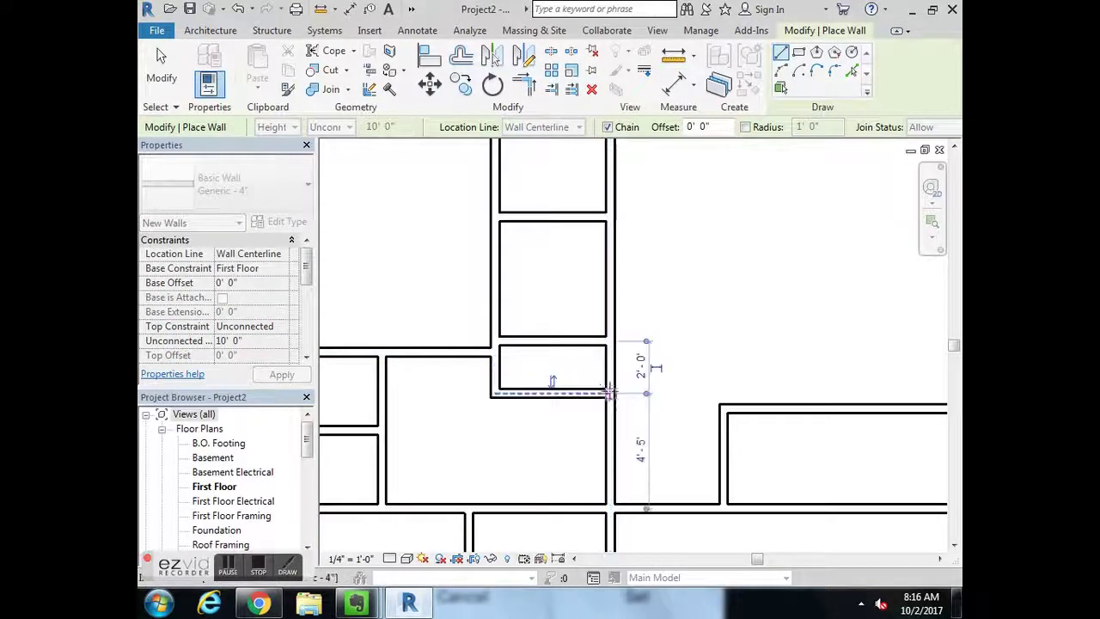
key("Escape")
key("Escape")
left_click(560, 394)
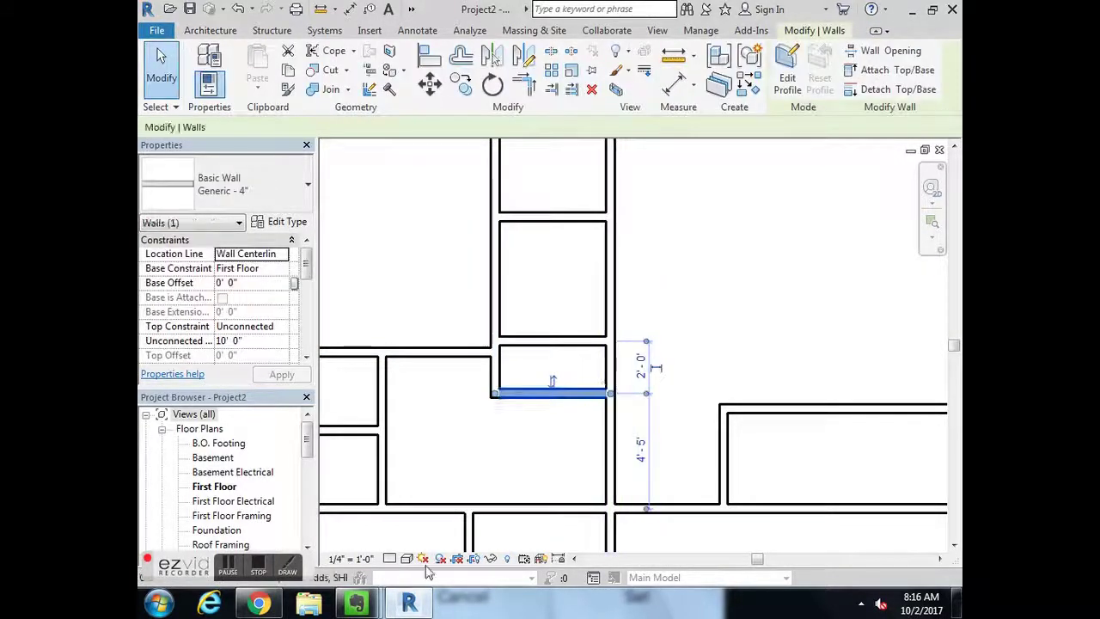
Check the linen closet size on floor plan 2 and set the closet wall 2'-7" below the wall above
left_click(257, 604)
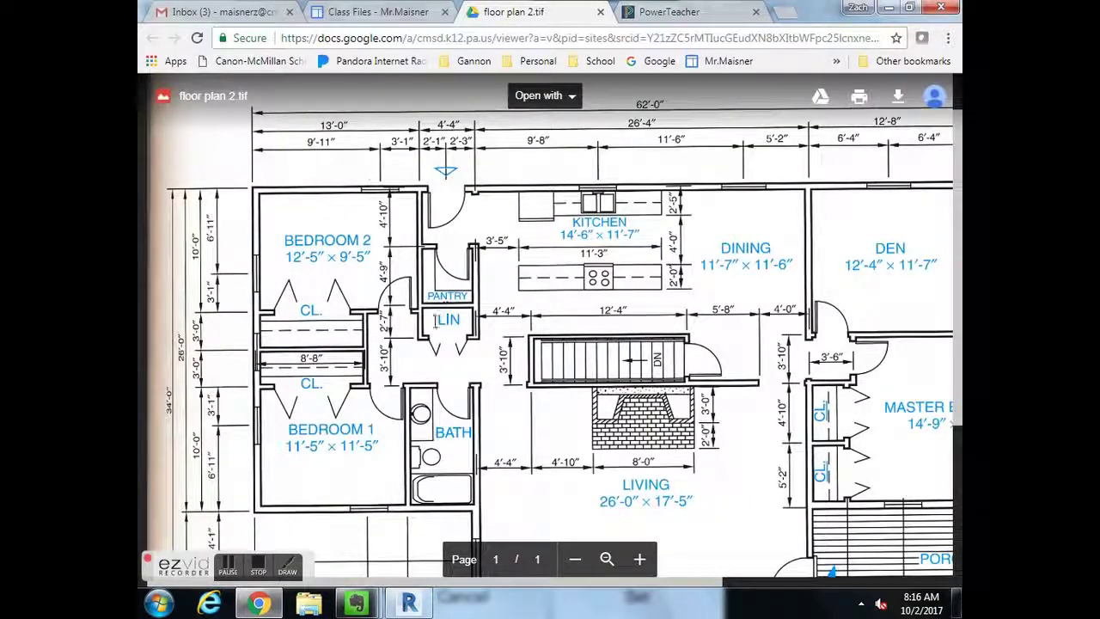
left_click(409, 603)
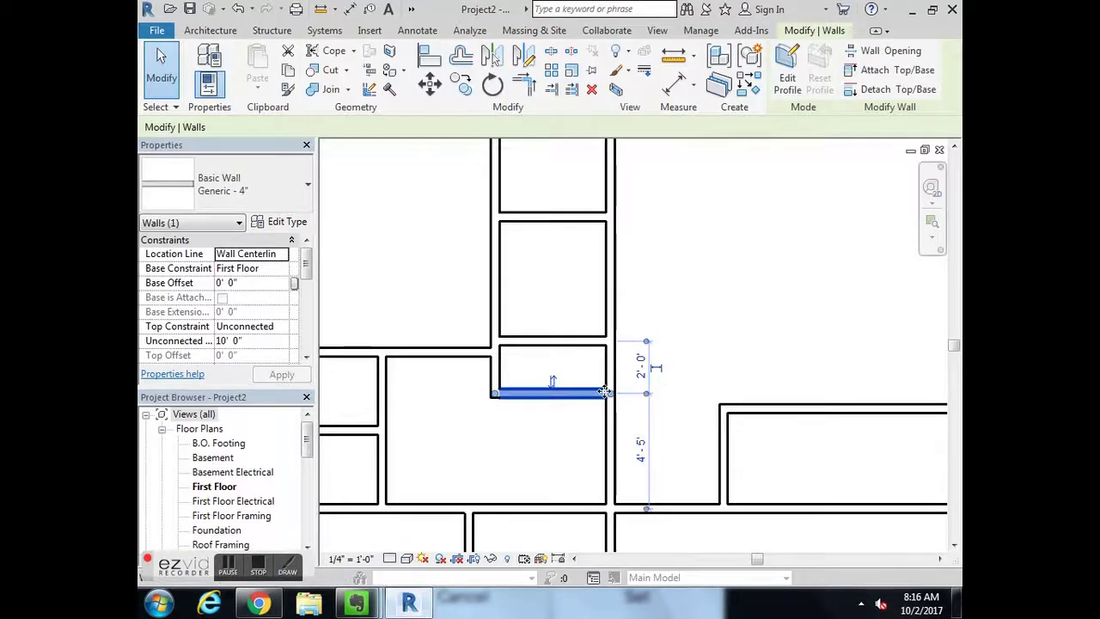
left_click(640, 366)
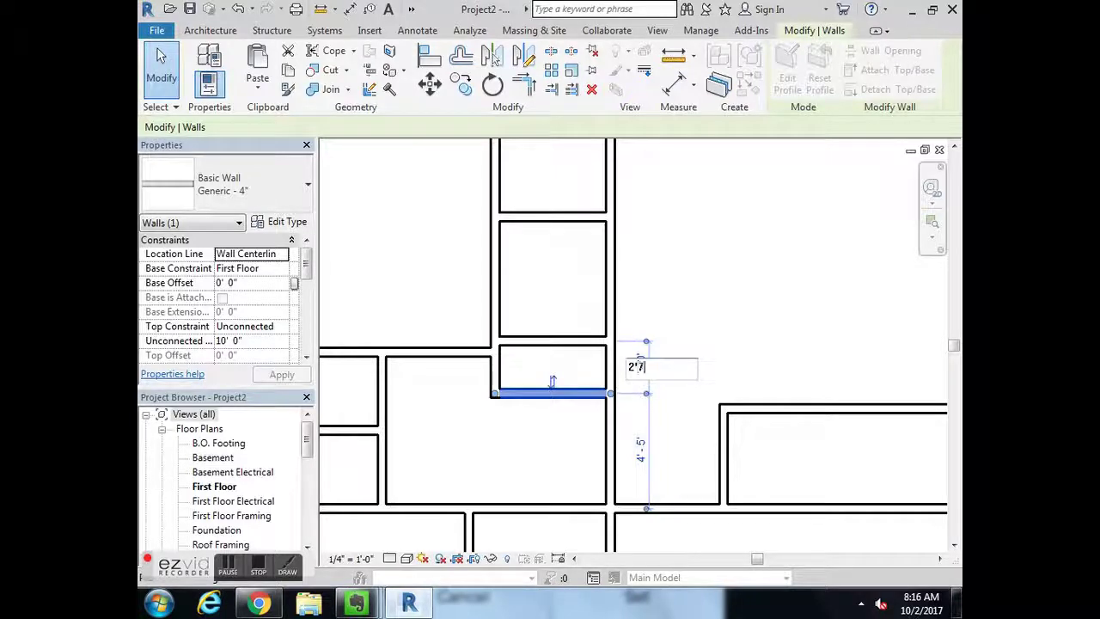
type("2'7")
key("Return")
left_click(730, 327)
scroll(728, 339, "down", 3)
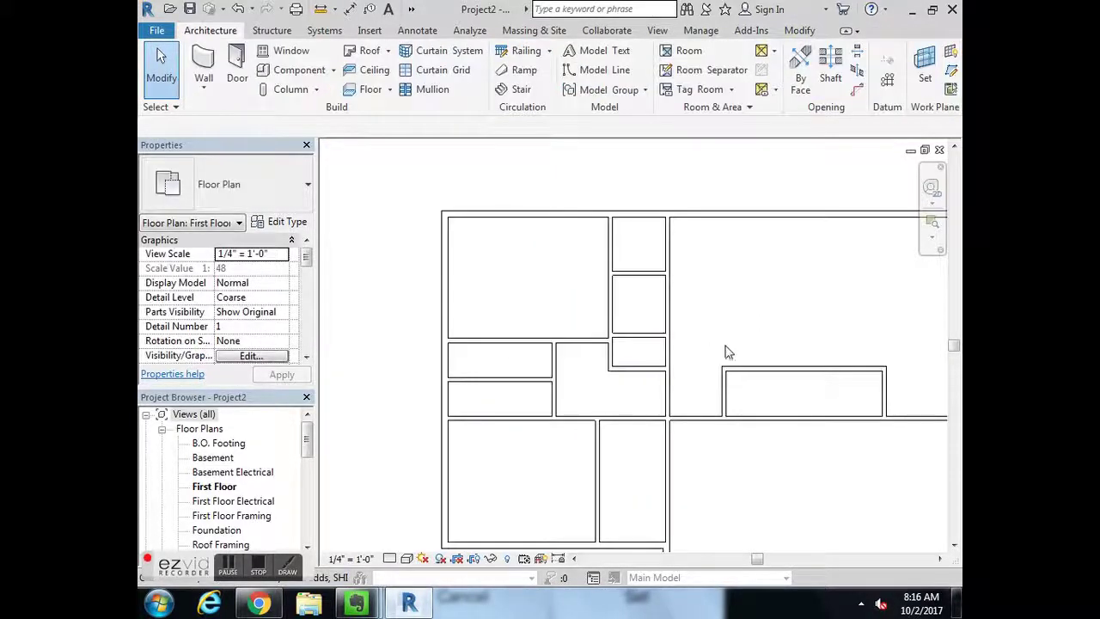
Save the project, then review the first-floor walls against floor plan 2.tif
scroll(728, 353, "down", 2)
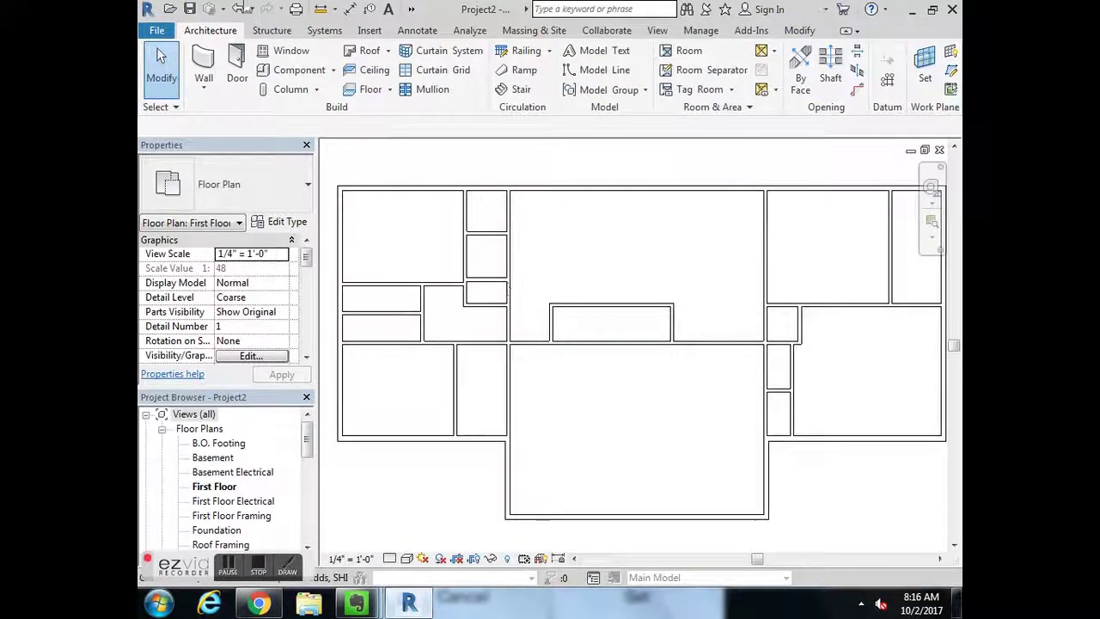
left_click(189, 8)
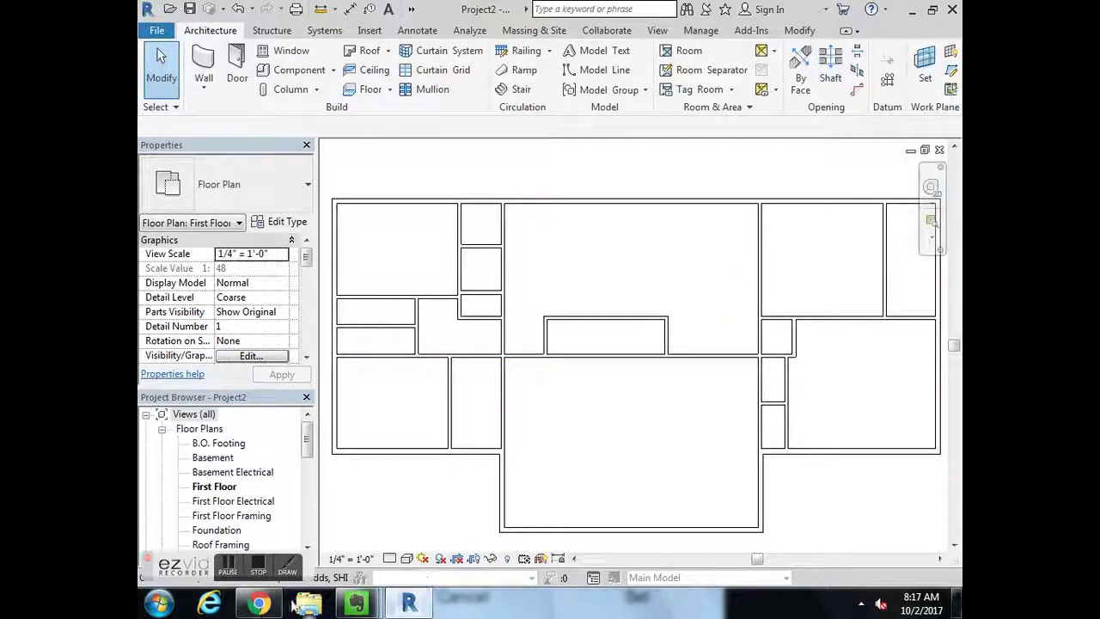
left_click(259, 603)
scroll(550, 285, "down", 3)
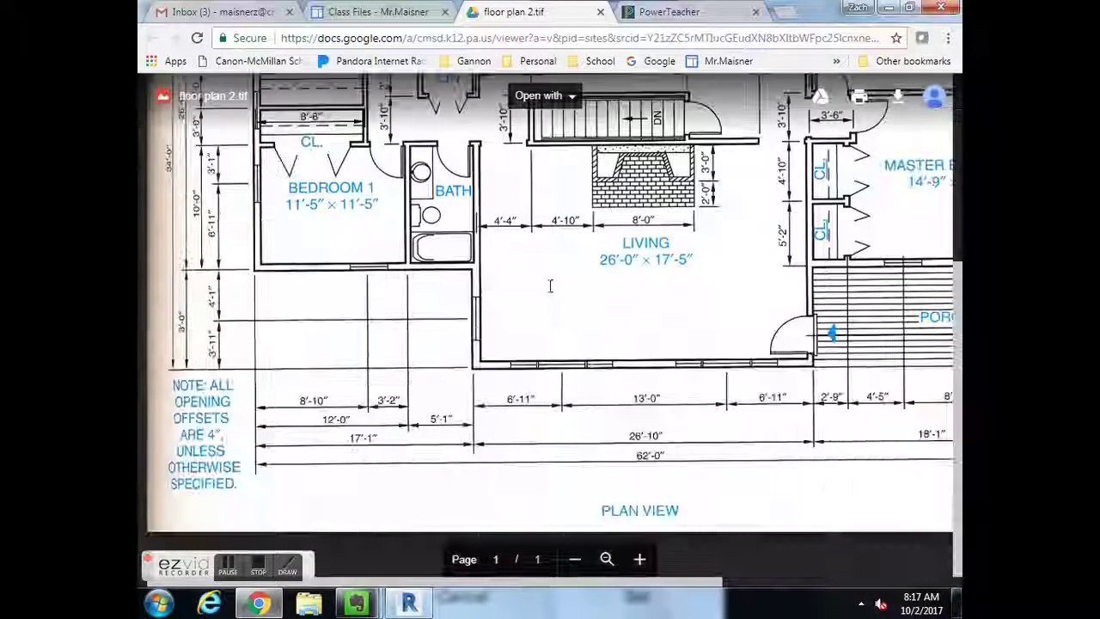
scroll(649, 336, "up", 4)
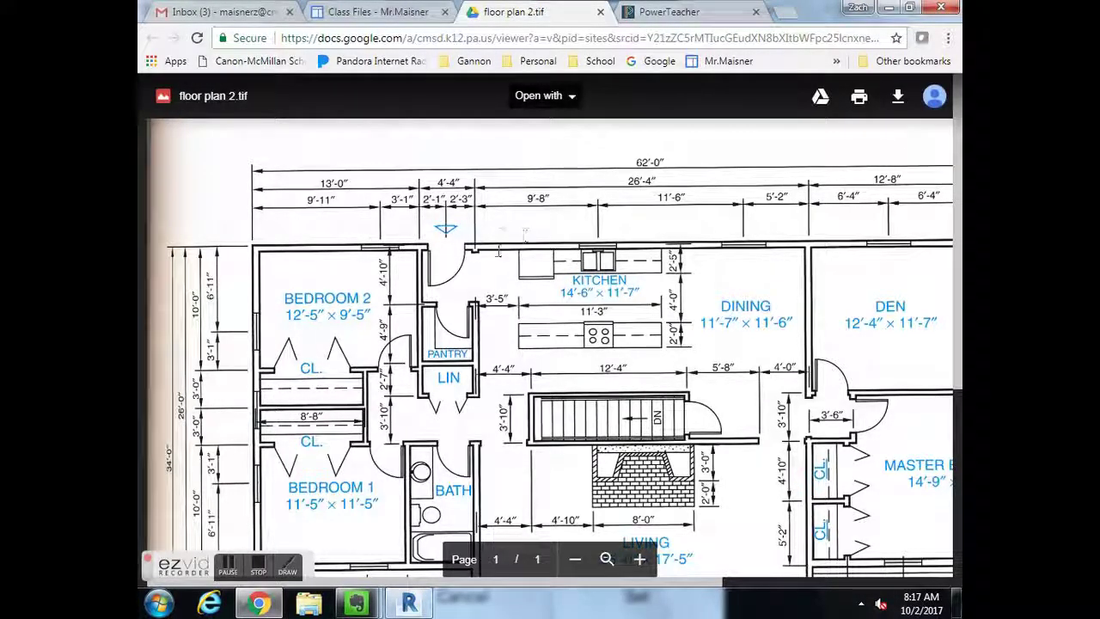
left_click(258, 601)
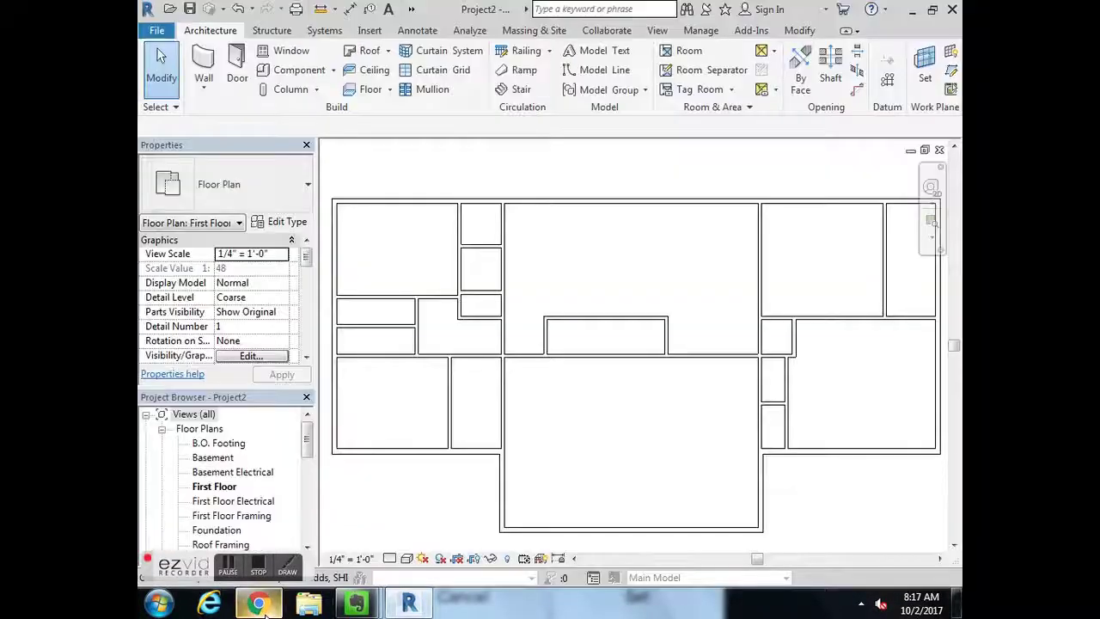